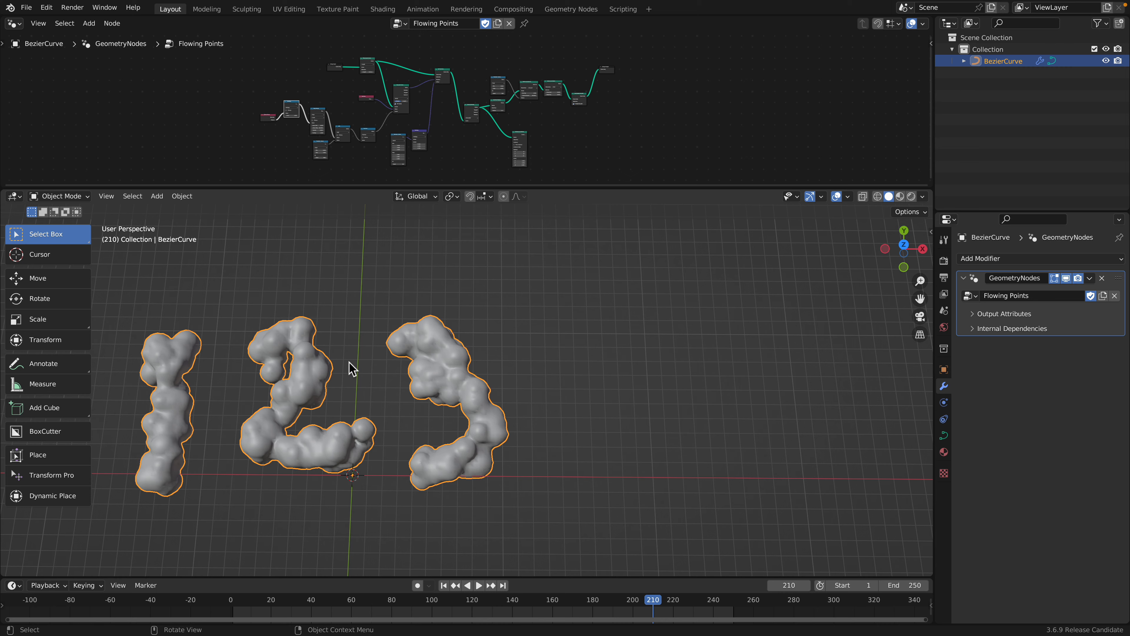
# - Duplicate the 123 curve object and place the copy beside the original
pyautogui.keyDown('shift'); pyautogui.moveTo(348, 368); pyautogui.dragTo(252, 404, button='middle'); pyautogui.keyUp('shift')
pyautogui.hotkey('shift', 'd')
pyautogui.click(671, 307)
pyautogui.keyDown('shift'); pyautogui.moveTo(672, 307); pyautogui.dragTo(484, 349, button='middle'); pyautogui.keyUp('shift')
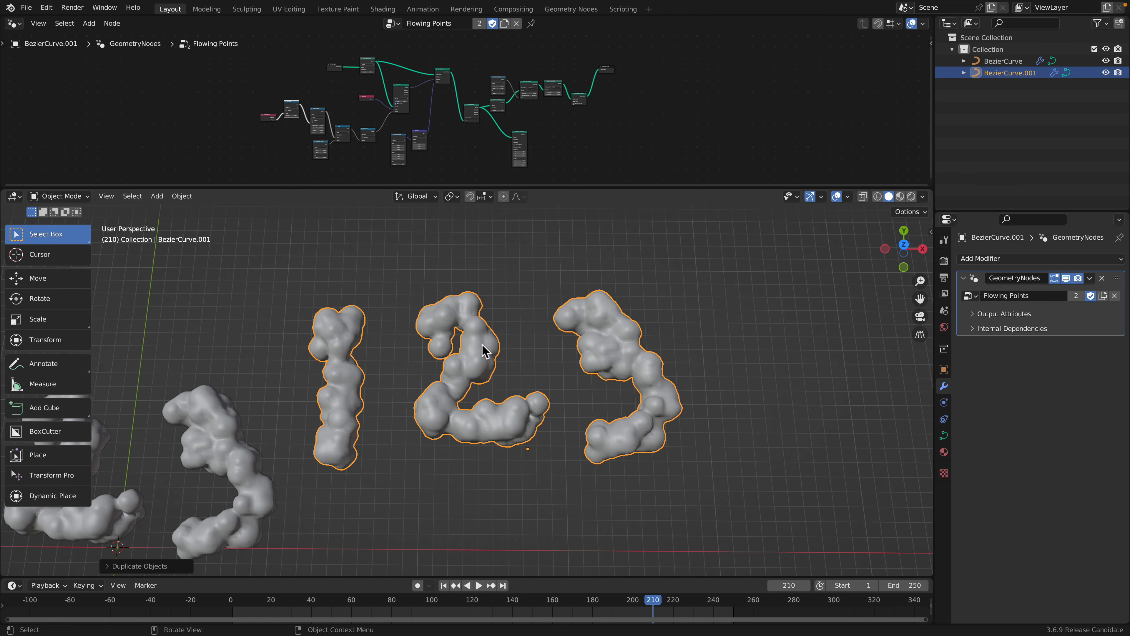
# - Delete the copied curve's vertices in Edit Mode and draw a freehand spiral in their place
pyautogui.press('Tab')
pyautogui.scroll(1, 523, 345)
pyautogui.press('x')
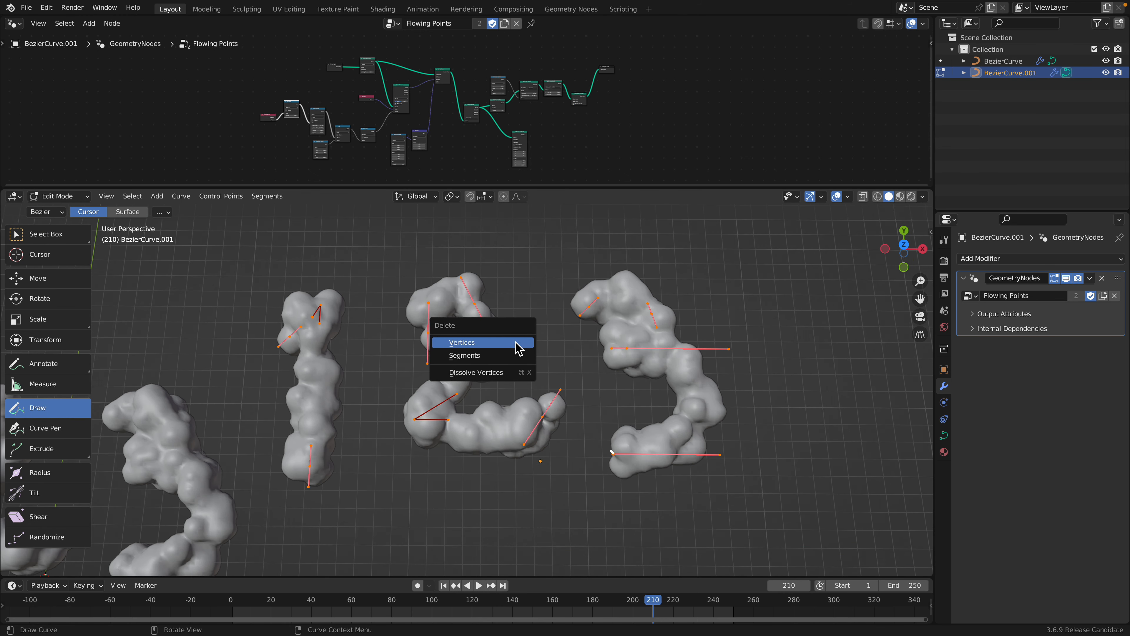
pyautogui.click(525, 341)
pyautogui.moveTo(522, 330)
pyautogui.mouseDown(button='middle')
pyautogui.moveTo(535, 369)
pyautogui.moveTo(528, 327)
pyautogui.mouseUp(button='middle')
pyautogui.moveTo(514, 328)
pyautogui.mouseDown()
pyautogui.moveTo(560, 379)
pyautogui.moveTo(426, 348)
pyautogui.moveTo(588, 431)
pyautogui.moveTo(490, 262)
pyautogui.moveTo(408, 282)
pyautogui.mouseUp()
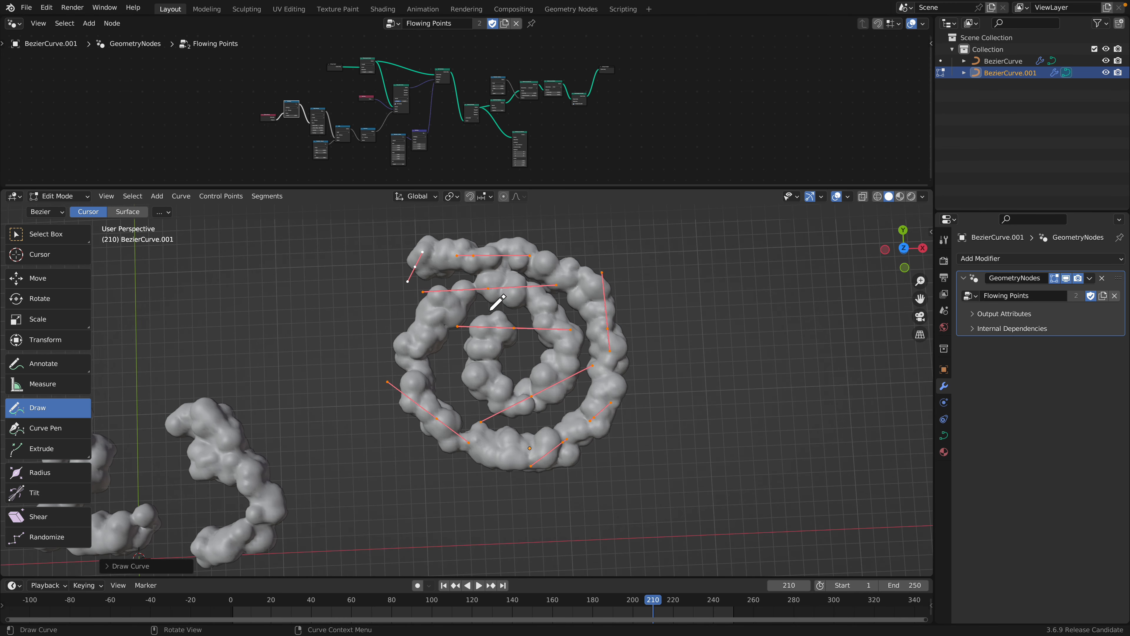
pyautogui.press('Tab')
# - Play the animation and examine the flow along the spiral and the numbers from several angles
pyautogui.moveTo(686, 367); pyautogui.dragTo(673, 356, button='middle')
pyautogui.press('space')
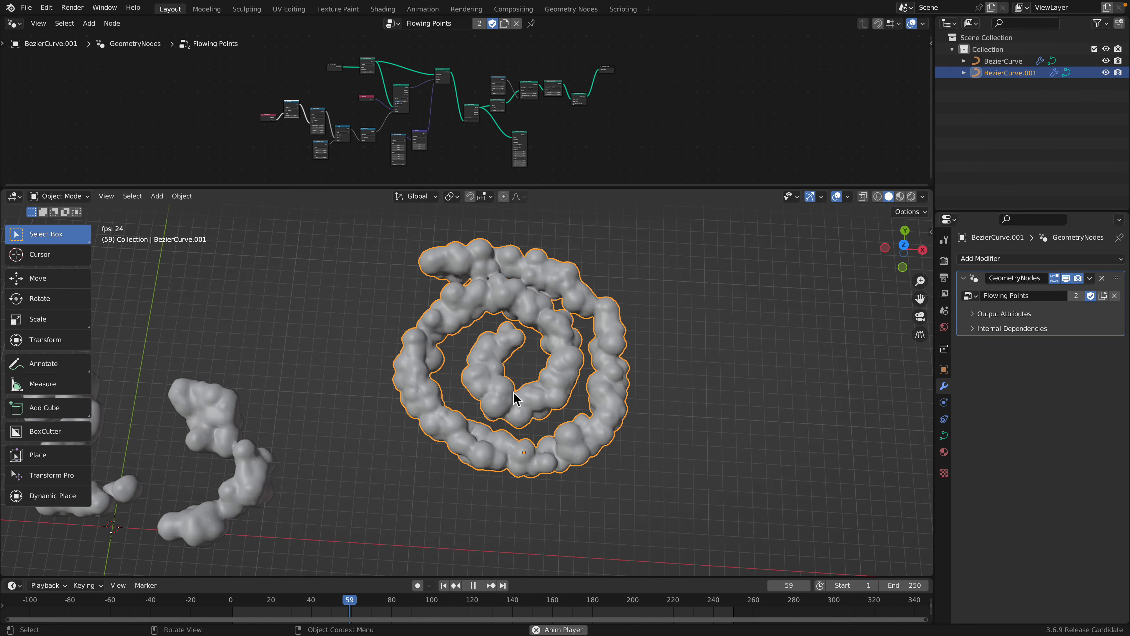
pyautogui.moveTo(514, 394); pyautogui.dragTo(675, 372, button='middle')
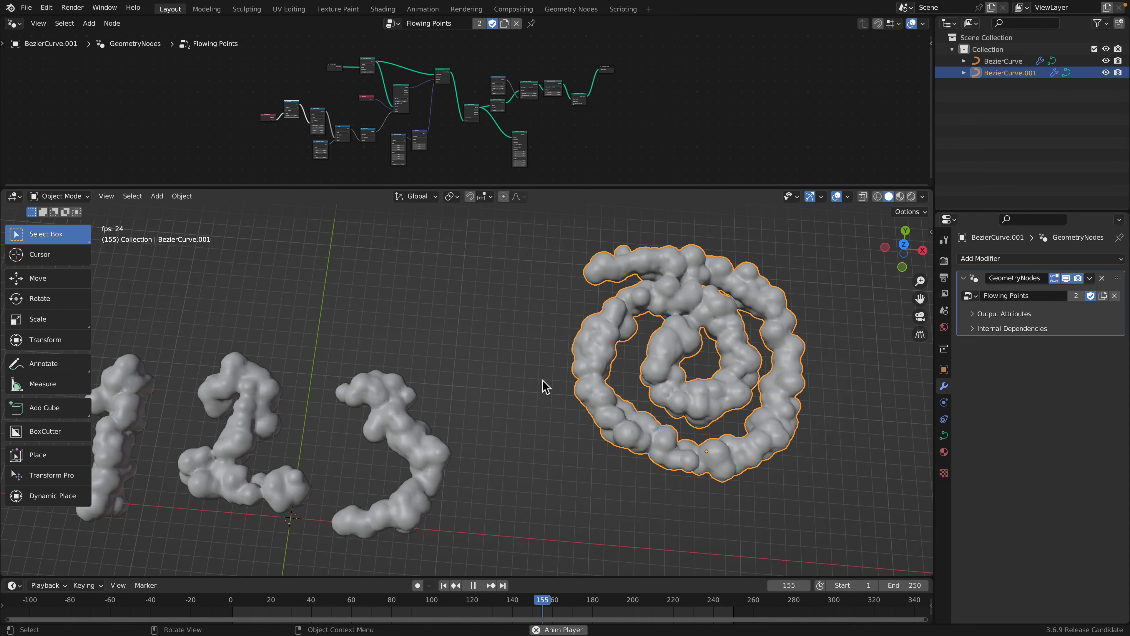
pyautogui.moveTo(535, 400); pyautogui.dragTo(537, 424, button='middle')
pyautogui.keyDown('shift'); pyautogui.moveTo(440, 427); pyautogui.dragTo(517, 423, button='middle'); pyautogui.keyUp('shift')
pyautogui.press('space')
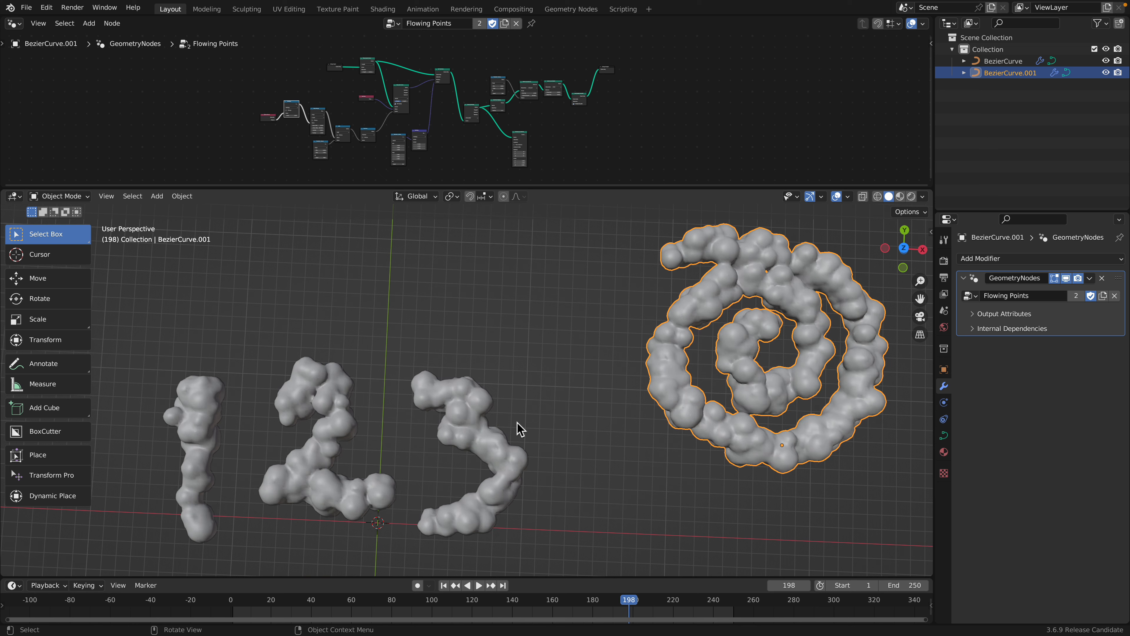
# - Switch to the top orthographic view of the numbers and play the flow animation briefly
pyautogui.keyDown('shift'); pyautogui.moveTo(443, 417); pyautogui.dragTo(569, 347, button='middle'); pyautogui.keyUp('shift')
pyautogui.scroll(3, 569, 348)
pyautogui.scroll(-1, 569, 347)
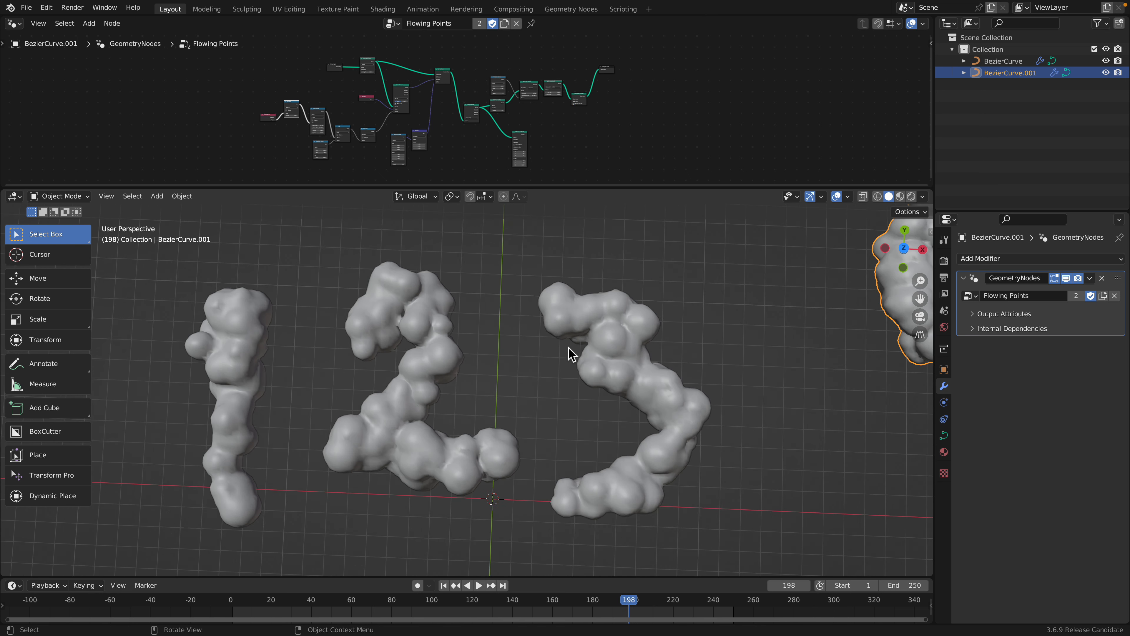
pyautogui.click(905, 249)
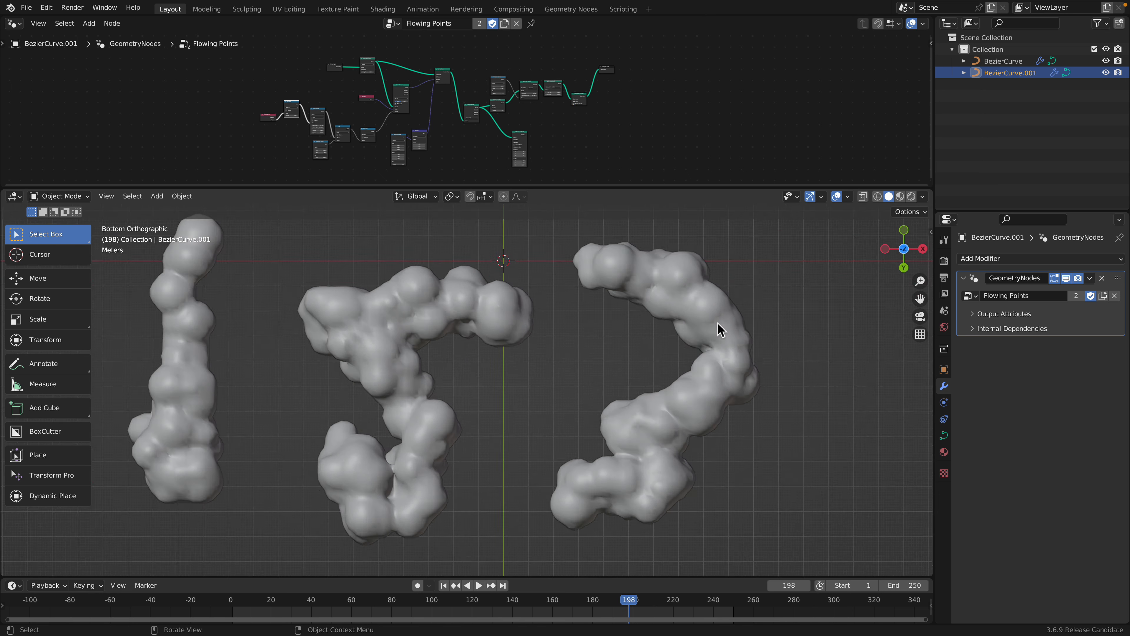
pyautogui.click(907, 249)
pyautogui.scroll(-2, 599, 451)
pyautogui.press('space')
pyautogui.press('space')
# - Enlarge the node editor to examine the whole Flowing Points node tree
pyautogui.moveTo(547, 188); pyautogui.dragTo(547, 297)
pyautogui.scroll(4, 494, 207)
pyautogui.moveTo(494, 207); pyautogui.dragTo(518, 216, button='middle')
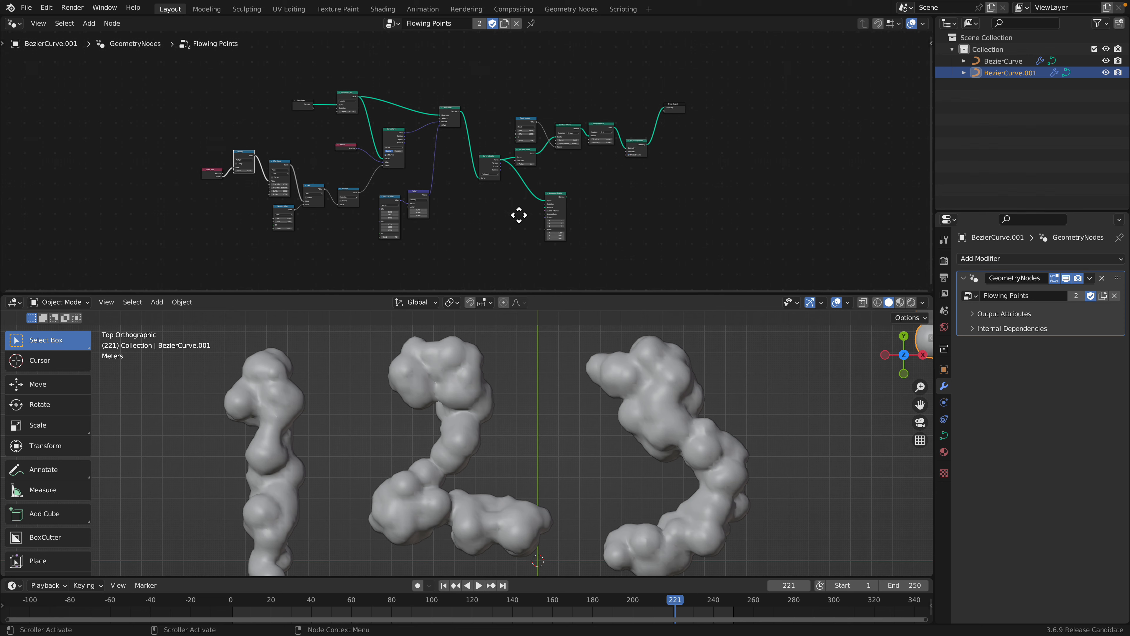
pyautogui.scroll(5, 512, 222)
pyautogui.moveTo(568, 298); pyautogui.dragTo(562, 385)
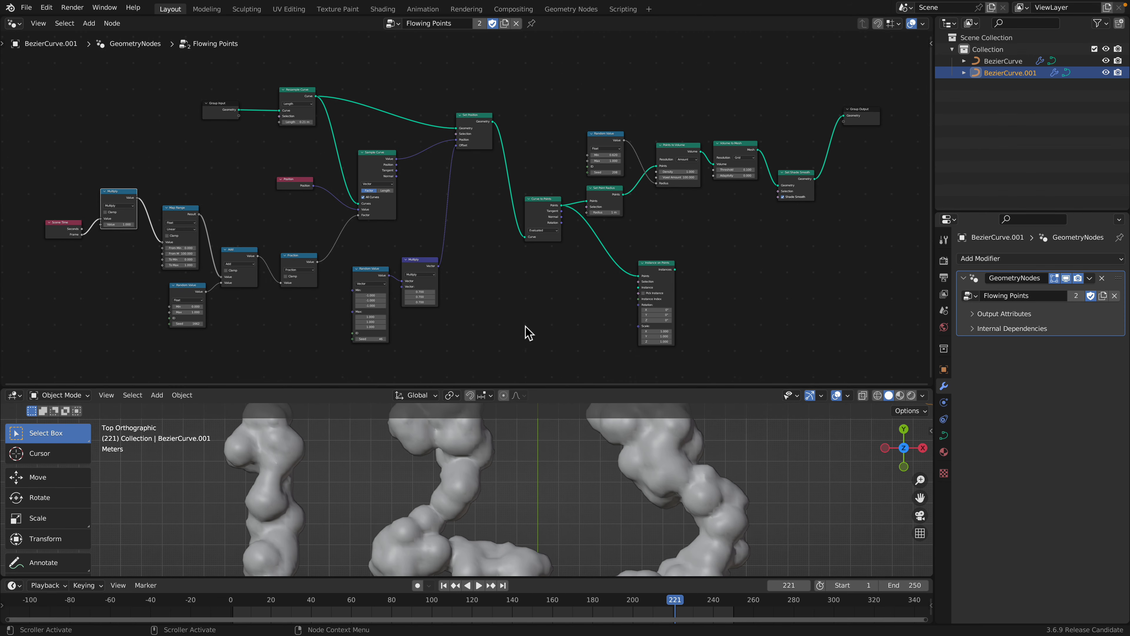
pyautogui.scroll(1, 528, 311)
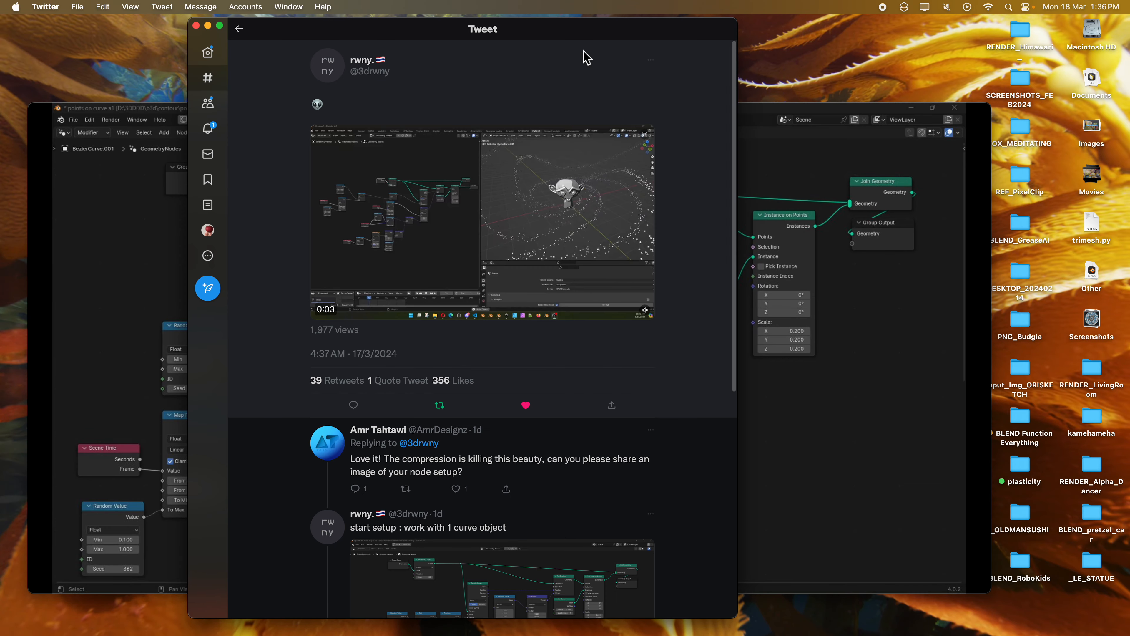
# - Play the reference video of flowing points in the Twitter post, then return to Blender
pyautogui.click(563, 229)
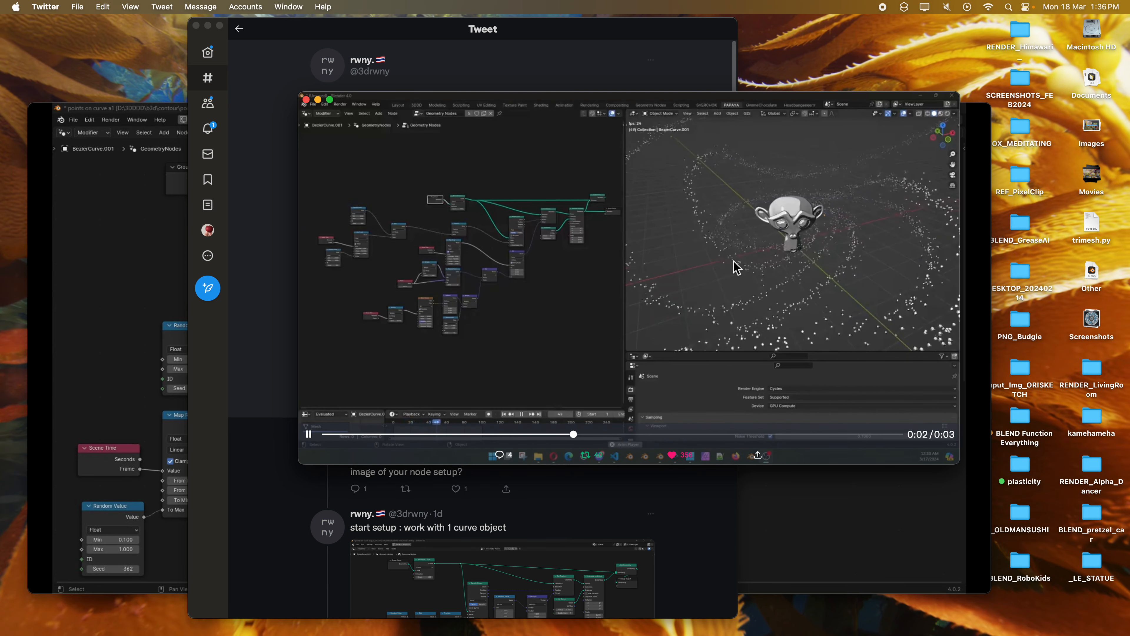
pyautogui.click(157, 113)
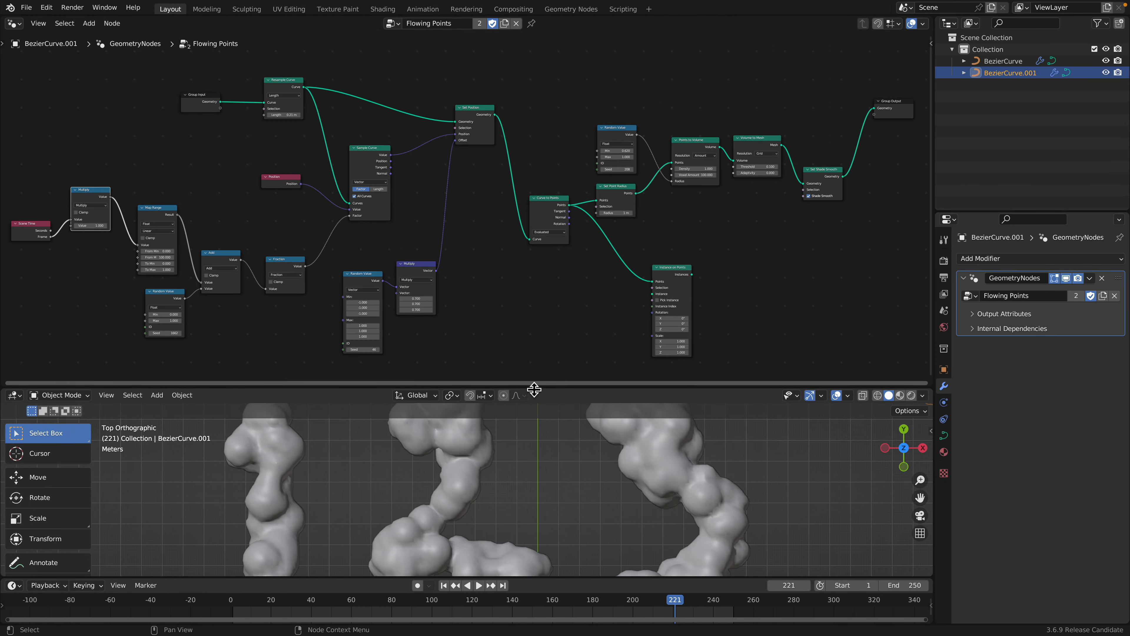
# - Delete the spiral curve, preview the animation and select the 123 curve
pyautogui.moveTo(534, 389); pyautogui.dragTo(534, 241)
pyautogui.press('x')
pyautogui.scroll(-1, 641, 408)
pyautogui.press('space')
pyautogui.press('space')
pyautogui.click(633, 391)
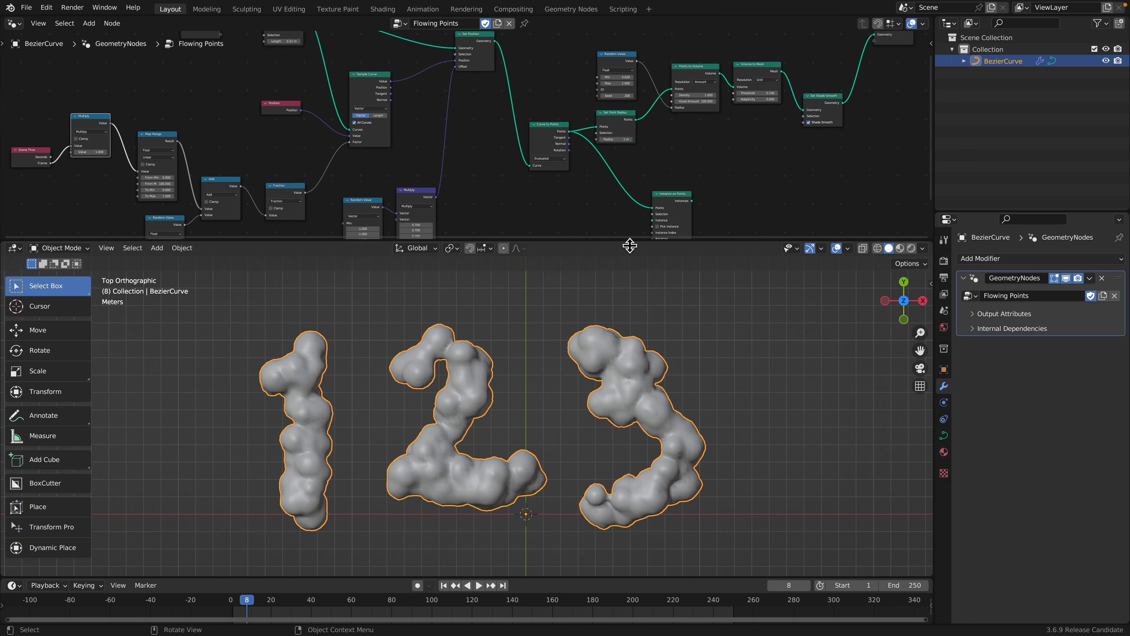
# - Space out the Random Value, Points to Volume, Volume to Mesh and Set Shade Smooth nodes
pyautogui.moveTo(629, 246); pyautogui.dragTo(632, 343)
pyautogui.moveTo(752, 250); pyautogui.dragTo(412, 33, button='middle')
pyautogui.scroll(4, 411, 33)
pyautogui.moveTo(512, 205); pyautogui.dragTo(659, 89, button='middle')
pyautogui.scroll(3, 658, 89)
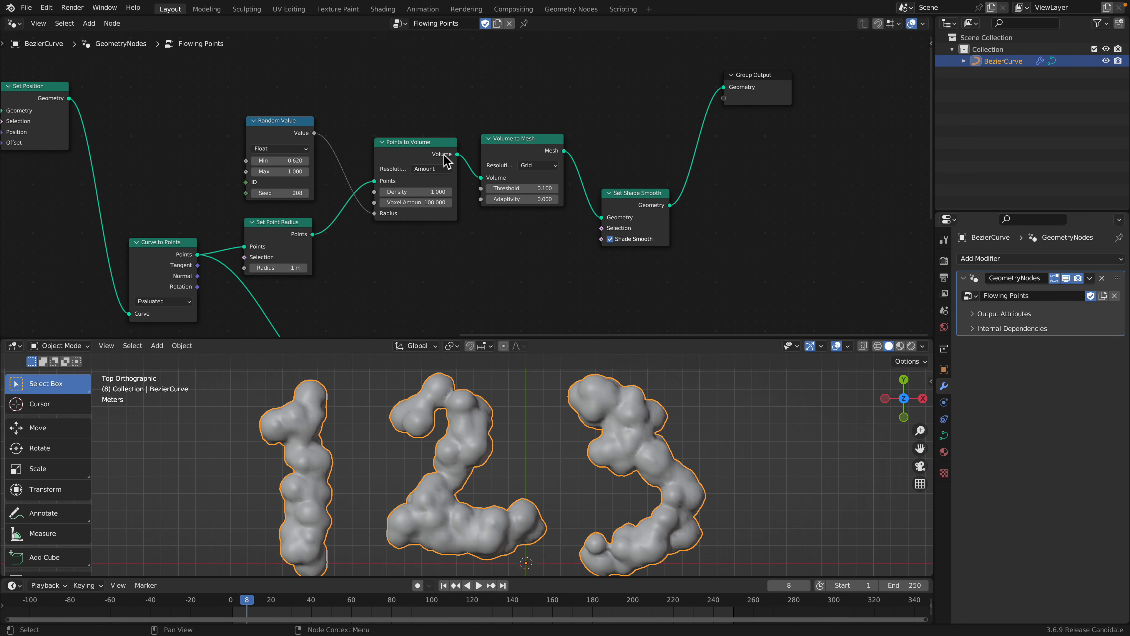
pyautogui.moveTo(445, 156); pyautogui.dragTo(454, 174)
pyautogui.moveTo(516, 154); pyautogui.dragTo(526, 165)
pyautogui.moveTo(442, 163); pyautogui.dragTo(447, 164)
pyautogui.moveTo(524, 167); pyautogui.dragTo(525, 174)
pyautogui.moveTo(634, 193); pyautogui.dragTo(632, 160)
pyautogui.moveTo(279, 121); pyautogui.dragTo(261, 98)
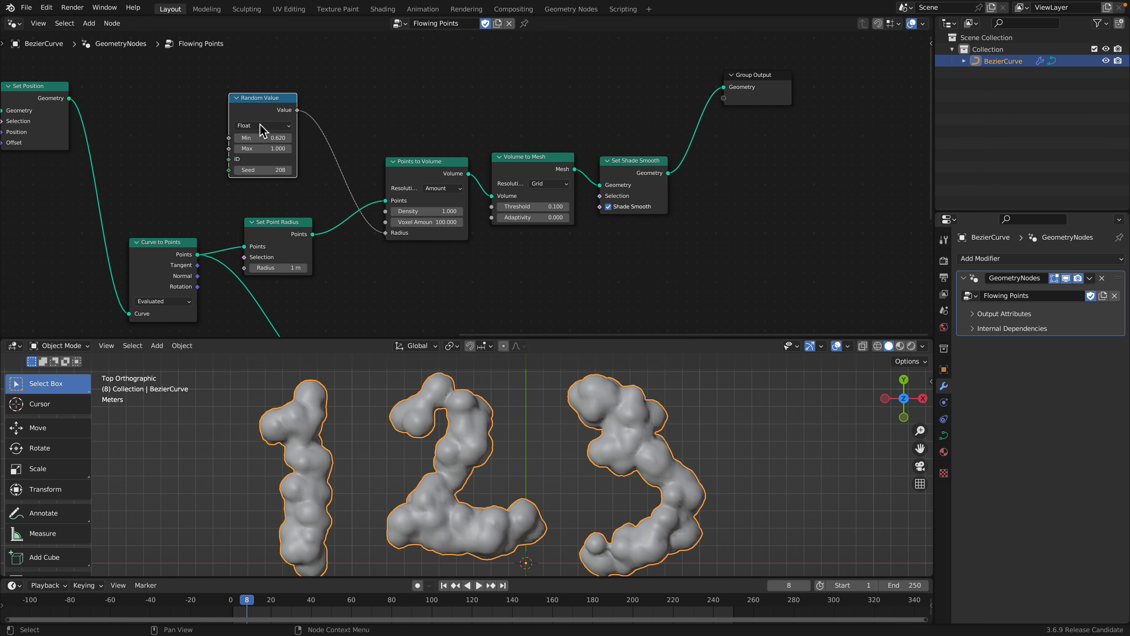
# - Connect the Set Point Radius points to the Group Output, set the radius to 0.52 m and preview the animation
pyautogui.moveTo(292, 225); pyautogui.dragTo(725, 89)
pyautogui.moveTo(279, 267); pyautogui.dragTo(394, 185, button='middle')
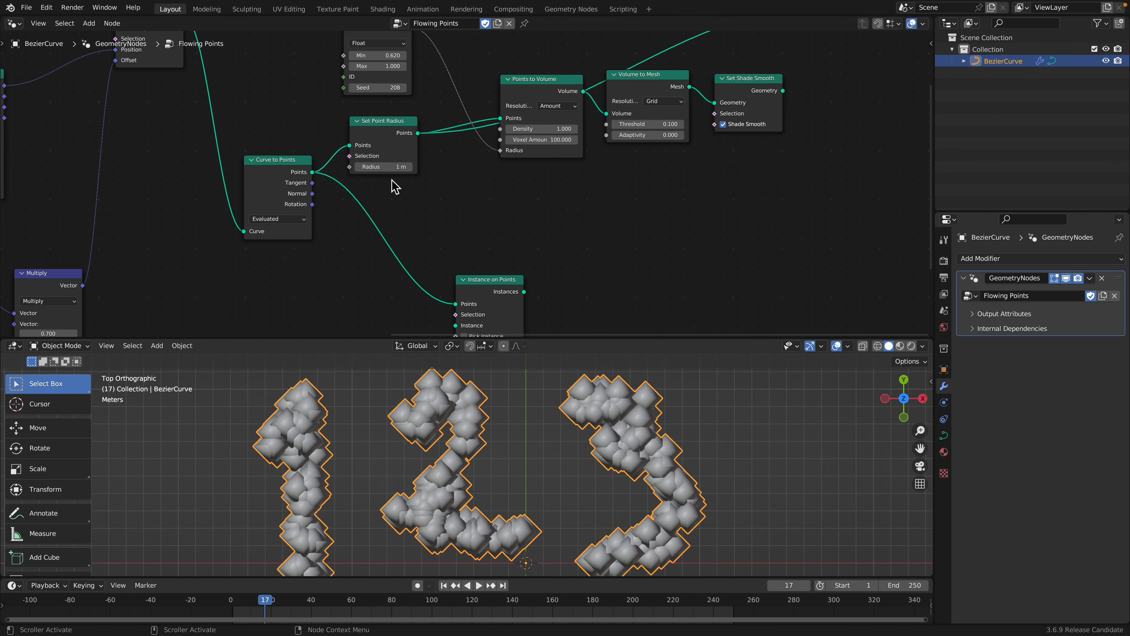
pyautogui.moveTo(388, 167); pyautogui.dragTo(345, 167)
pyautogui.press('space')
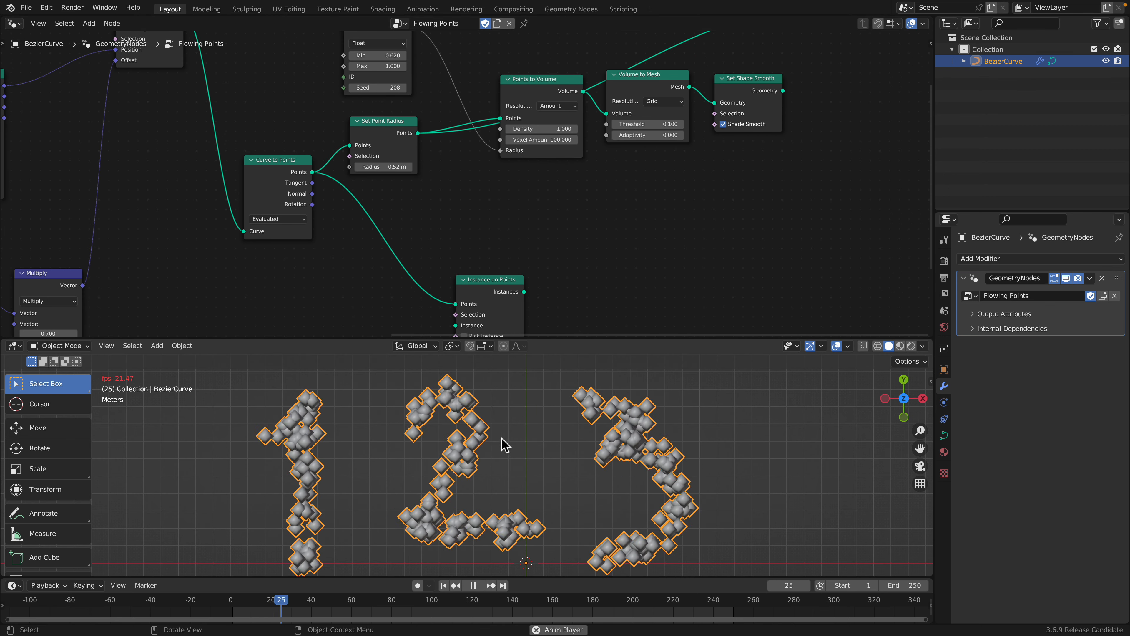
pyautogui.scroll(-3, 461, 475)
pyautogui.press('space')
# - Examine the Group Input node and the original Bezier curve it supplies in Edit Mode
pyautogui.moveTo(223, 133); pyautogui.dragTo(784, 266, button='middle')
pyautogui.scroll(1, 445, 178)
pyautogui.click(159, 92)
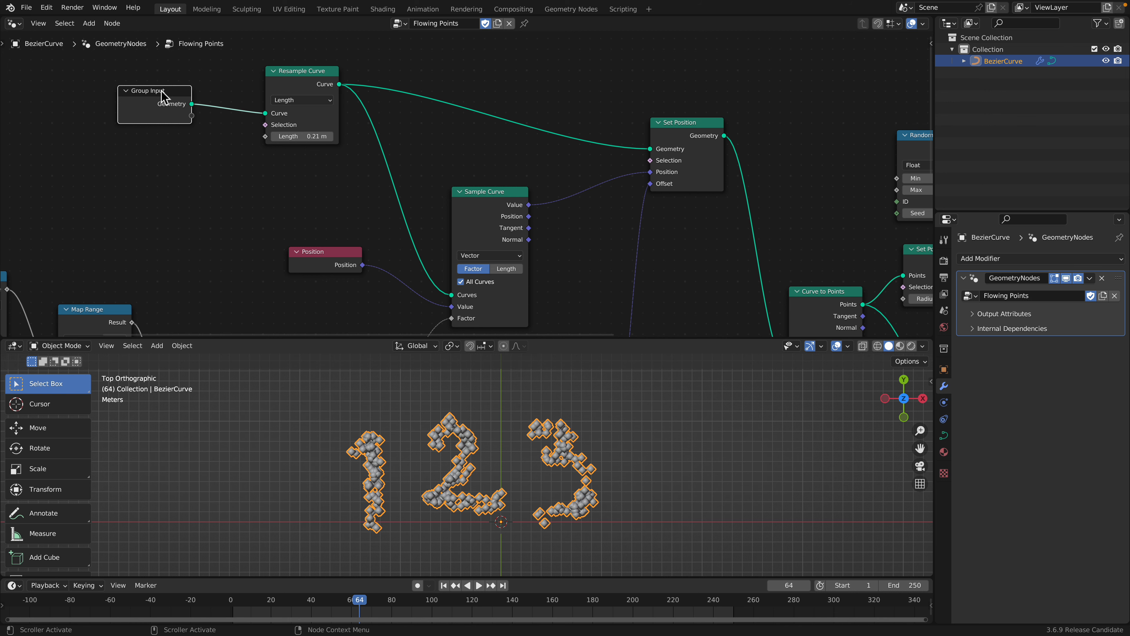
pyautogui.press('Tab')
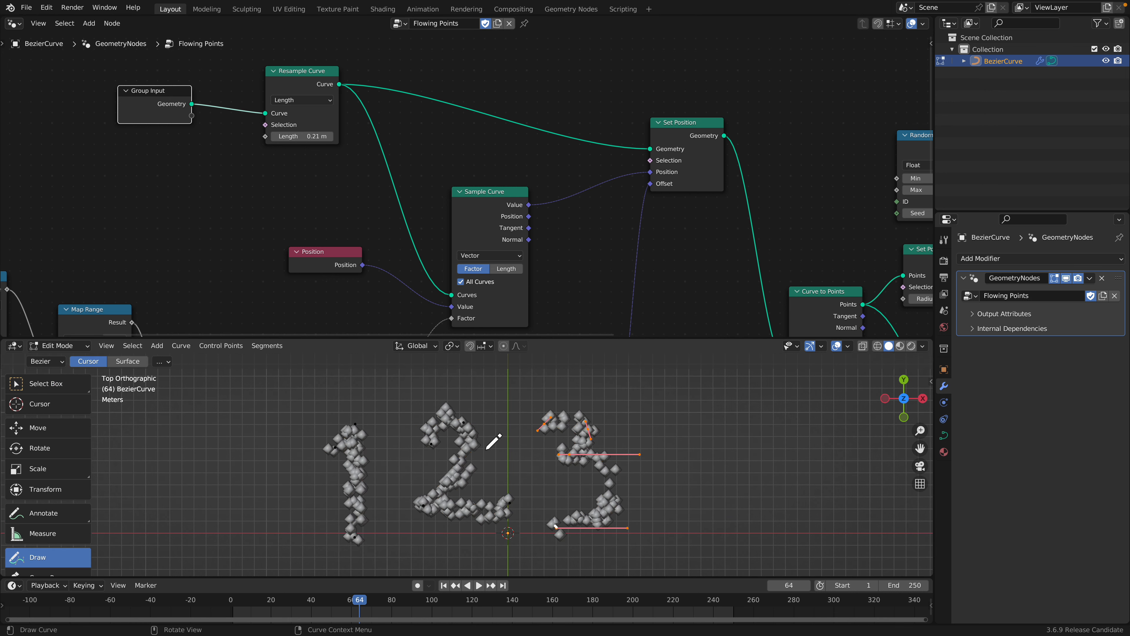
pyautogui.press('Tab')
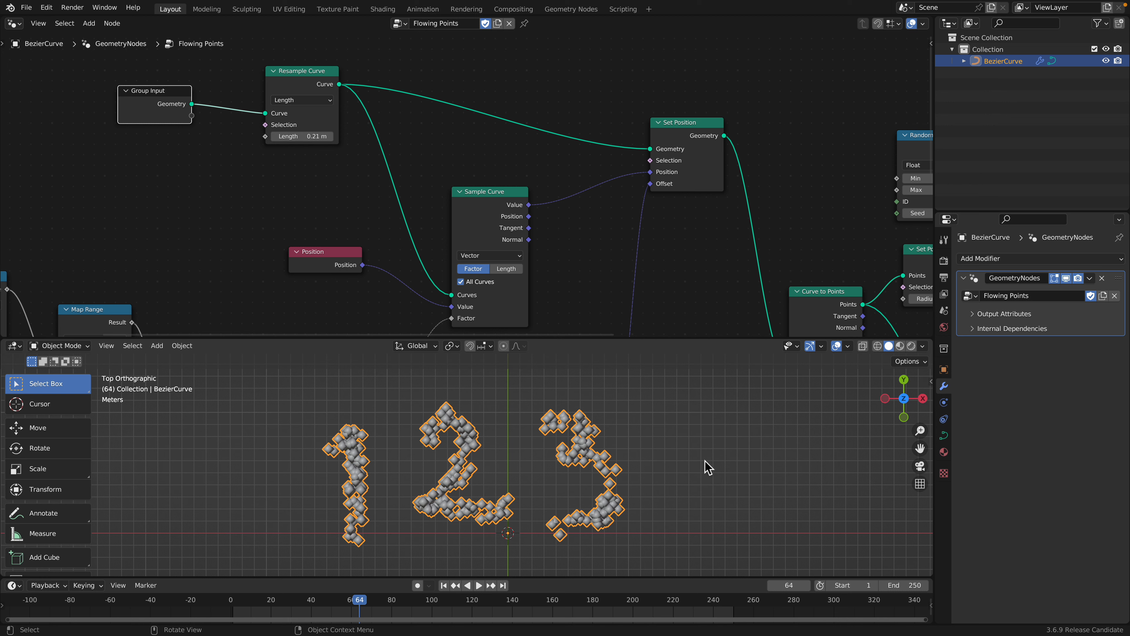
pyautogui.press('Tab')
pyautogui.press('Tab')
# - Turn off All Curves on the Sample Curve node and set its Curve Index to 0
pyautogui.moveTo(424, 222); pyautogui.dragTo(415, 174, button='middle')
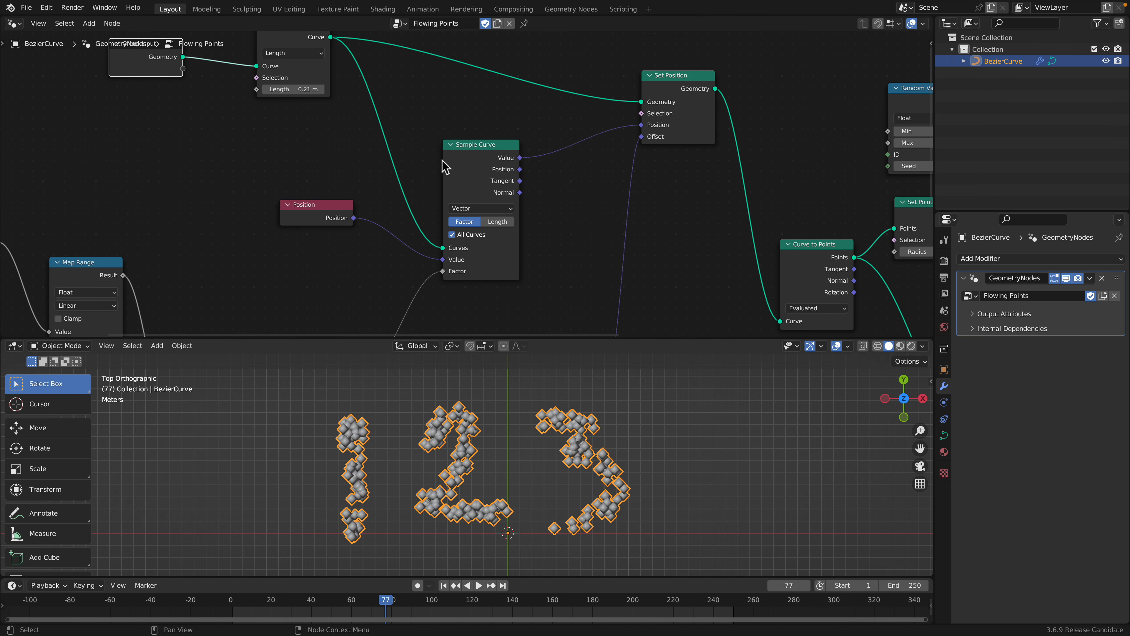
pyautogui.moveTo(488, 142); pyautogui.dragTo(489, 130)
pyautogui.moveTo(475, 199); pyautogui.dragTo(475, 193, button='middle')
pyautogui.scroll(1, 474, 193)
pyautogui.scroll(1, 474, 196)
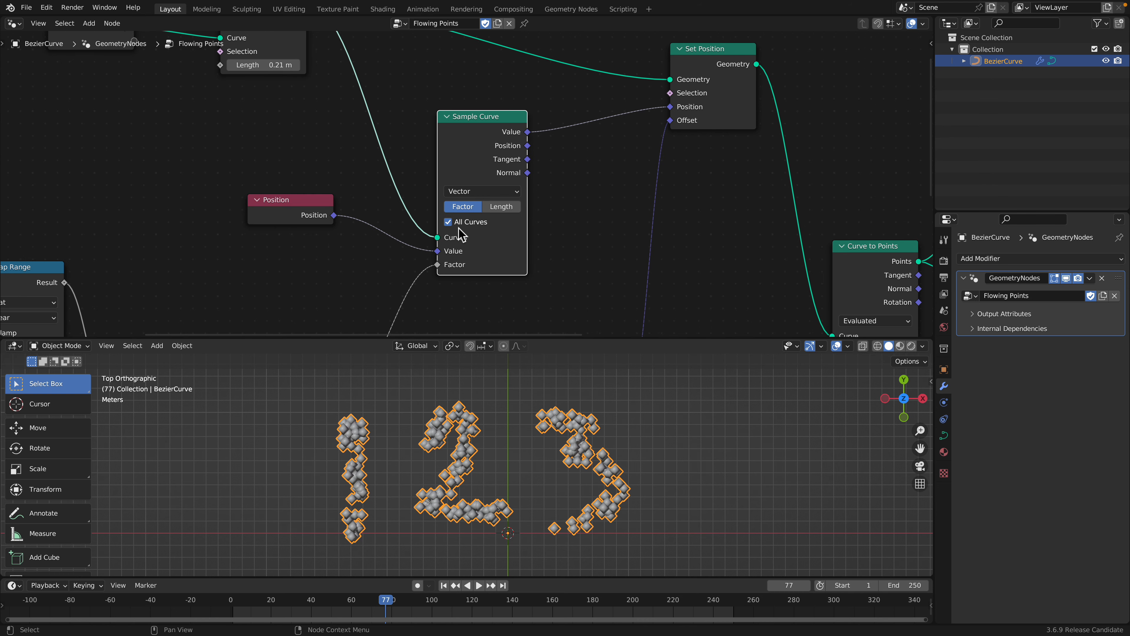
pyautogui.click(467, 226)
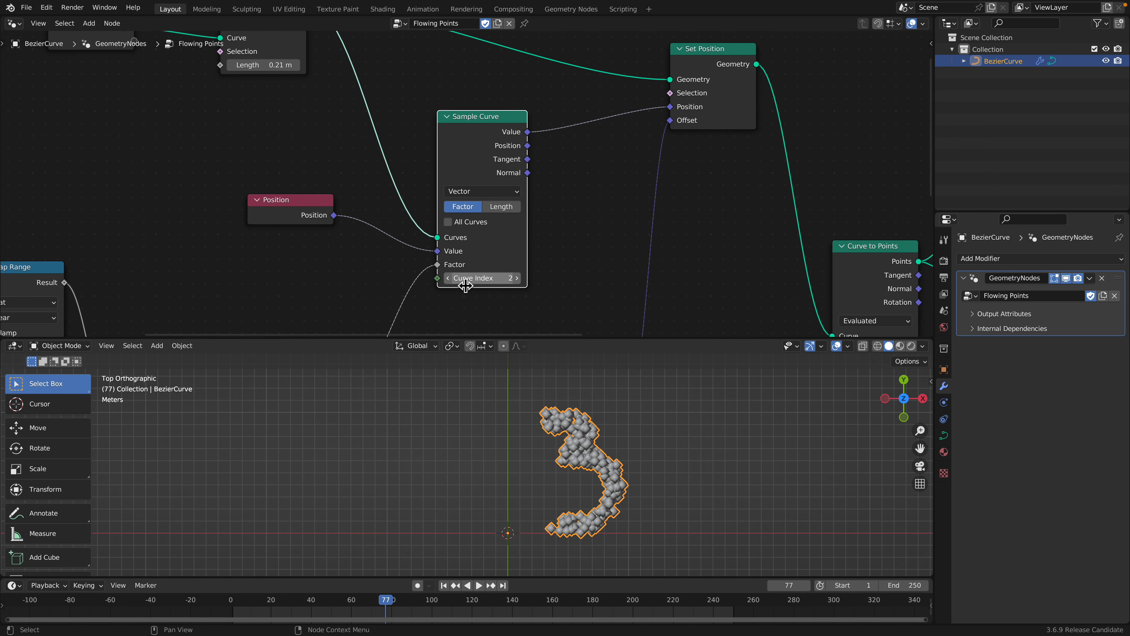
pyautogui.click(451, 279)
pyautogui.click(448, 278)
pyautogui.press('space')
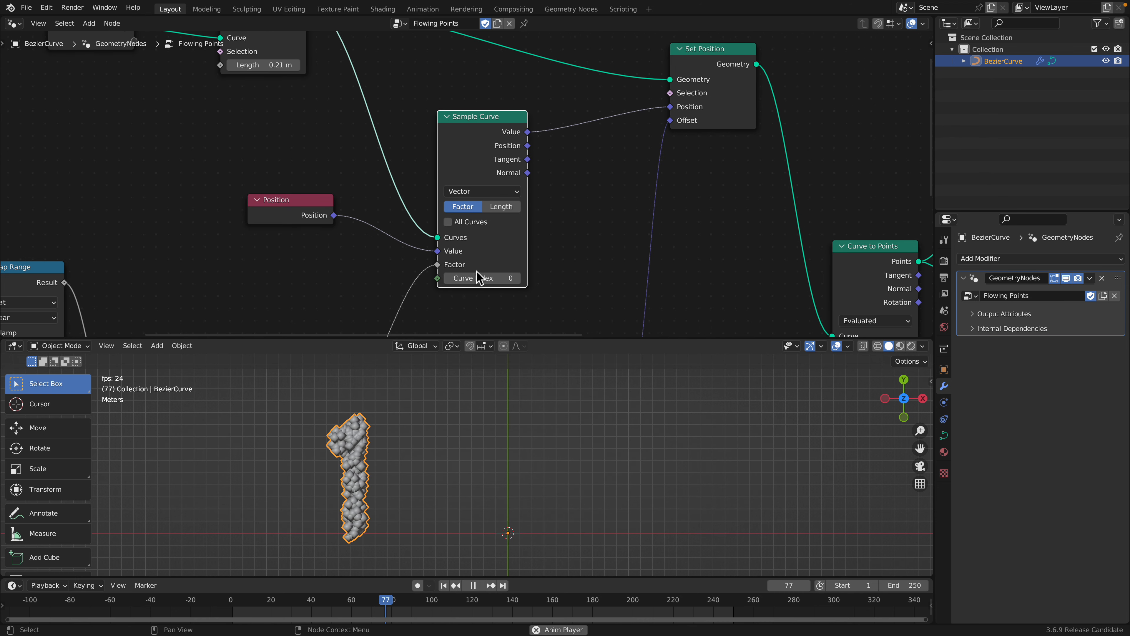
# - Set the Sample Curve node's Curve Index to 2, then re-enable All Curves and replay the animation
pyautogui.click(517, 278)
pyautogui.click(517, 278)
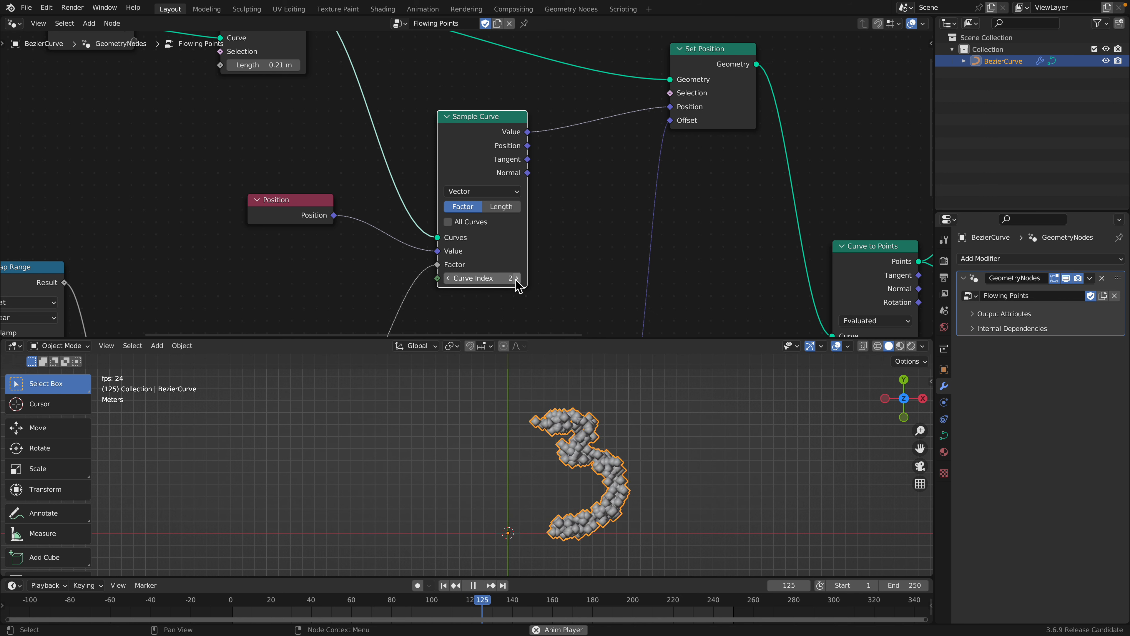
pyautogui.press('space')
pyautogui.click(469, 223)
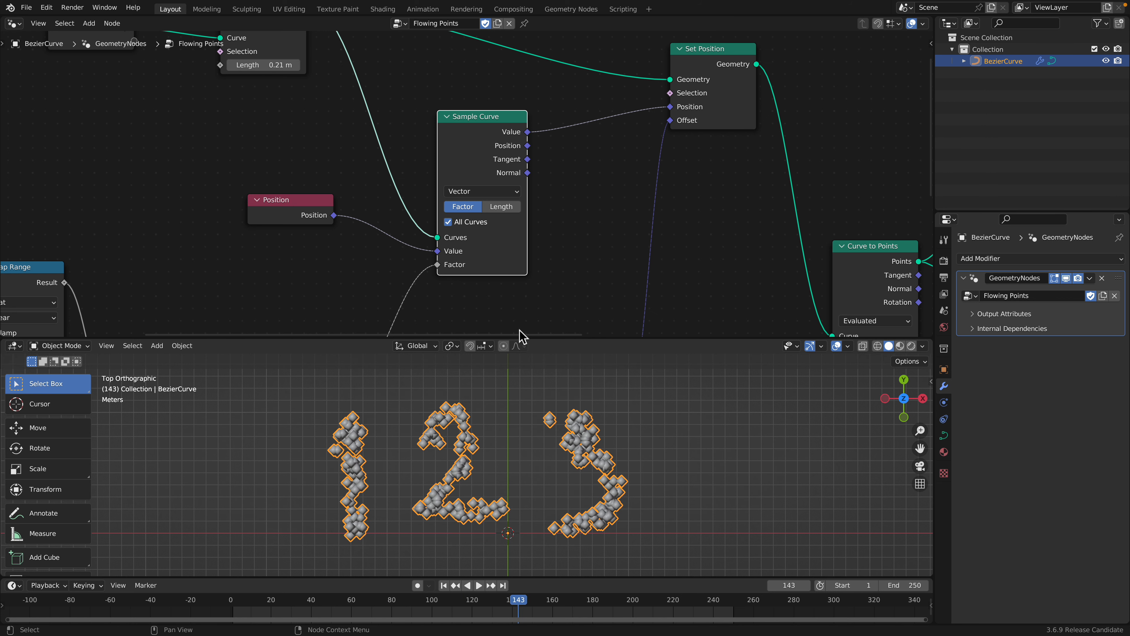
pyautogui.press('space')
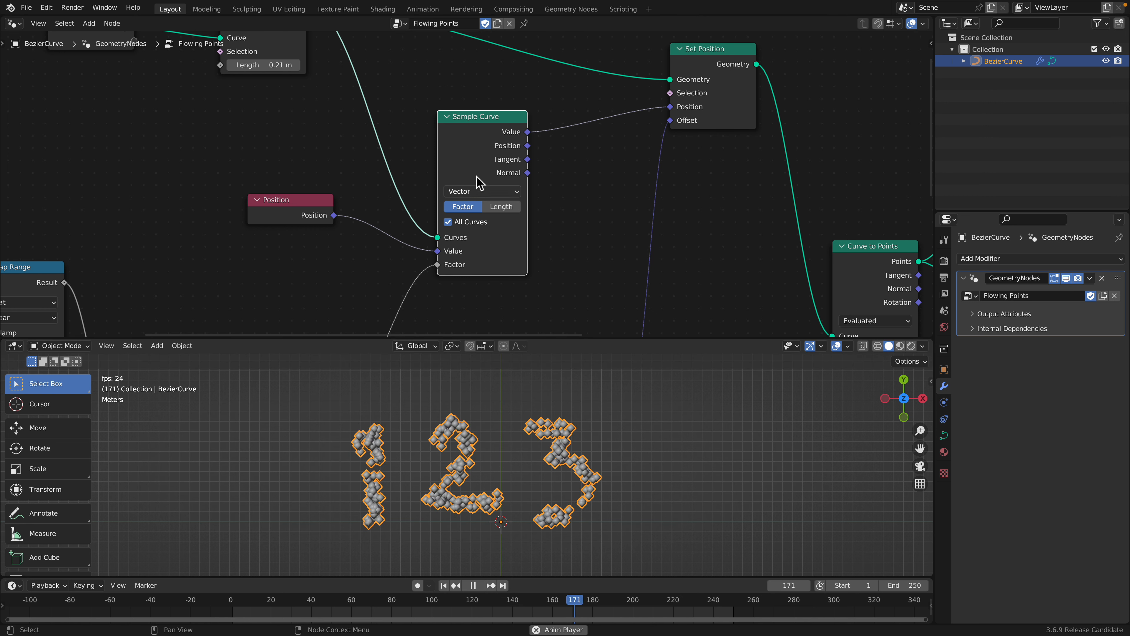
pyautogui.press('space')
# - Adjust the placement of the Sample Curve and Position nodes in the node tree
pyautogui.moveTo(482, 150); pyautogui.dragTo(484, 148)
pyautogui.scroll(-1, 466, 157)
pyautogui.moveTo(465, 158); pyautogui.dragTo(505, 140, button='middle')
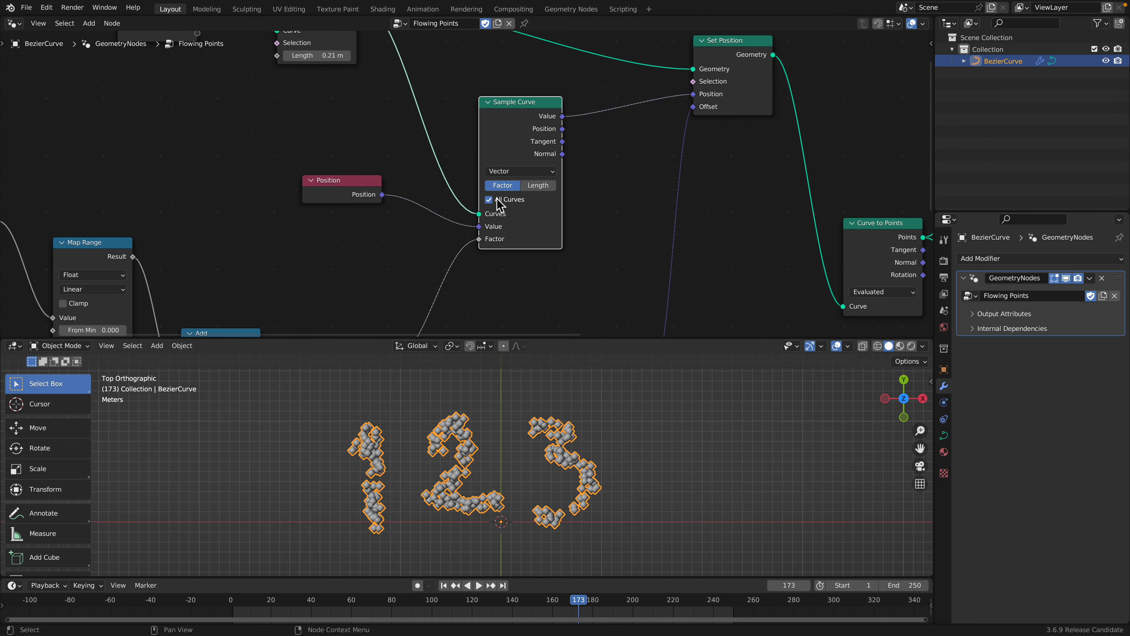
pyautogui.moveTo(518, 128); pyautogui.dragTo(525, 136)
pyautogui.moveTo(489, 155); pyautogui.dragTo(493, 177, button='middle')
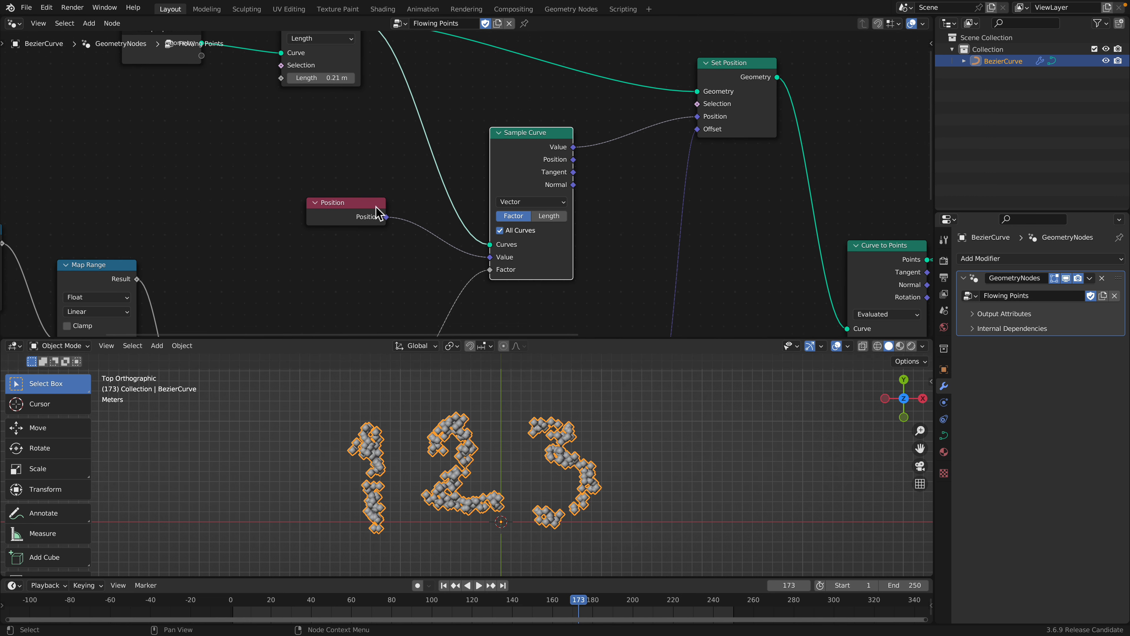
pyautogui.moveTo(375, 207); pyautogui.dragTo(381, 211)
pyautogui.moveTo(432, 196); pyautogui.dragTo(438, 223, button='middle')
pyautogui.scroll(-1, 431, 224)
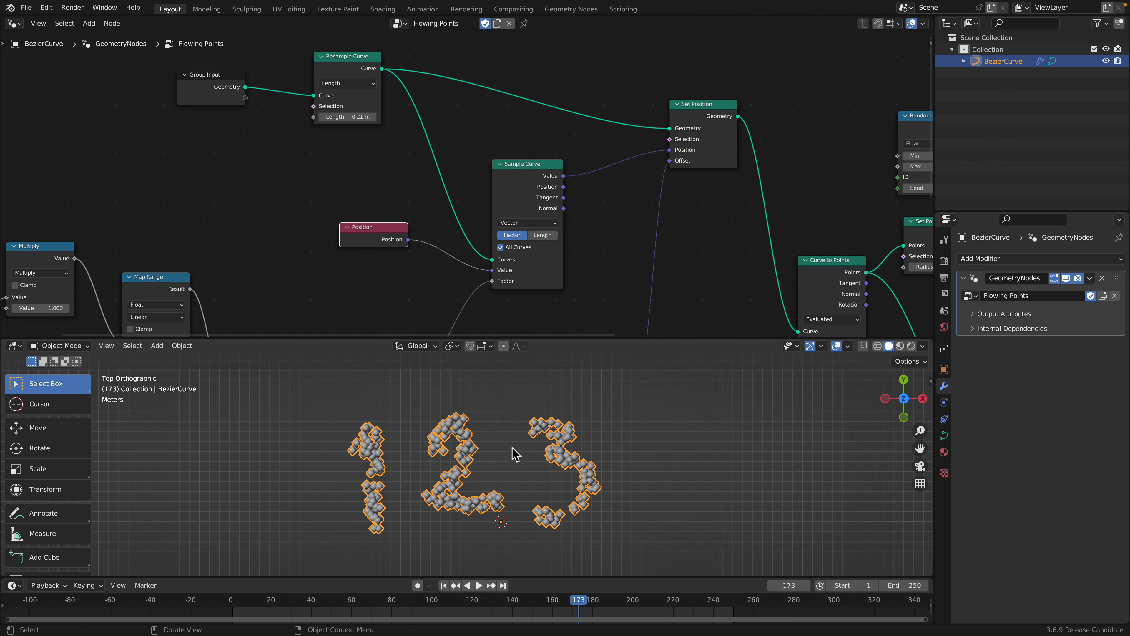
# - Test the Resample Curve node with Length at 0.29 m and with Count mode, and return it to Length mode
pyautogui.moveTo(352, 75); pyautogui.dragTo(330, 118)
pyautogui.scroll(1, 353, 84)
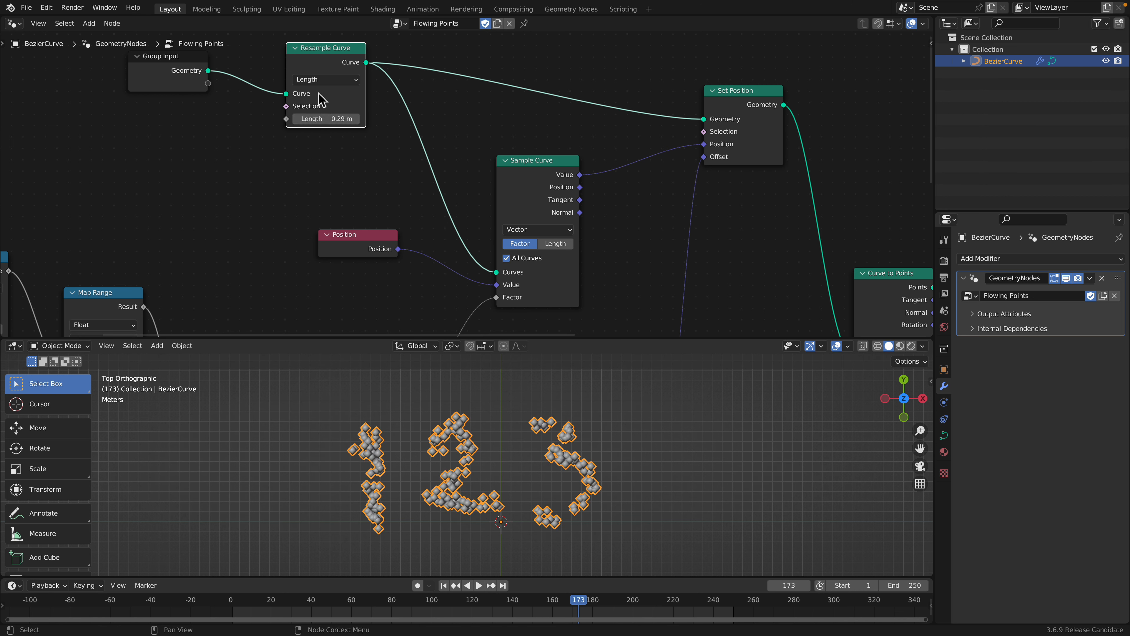
pyautogui.click(318, 81)
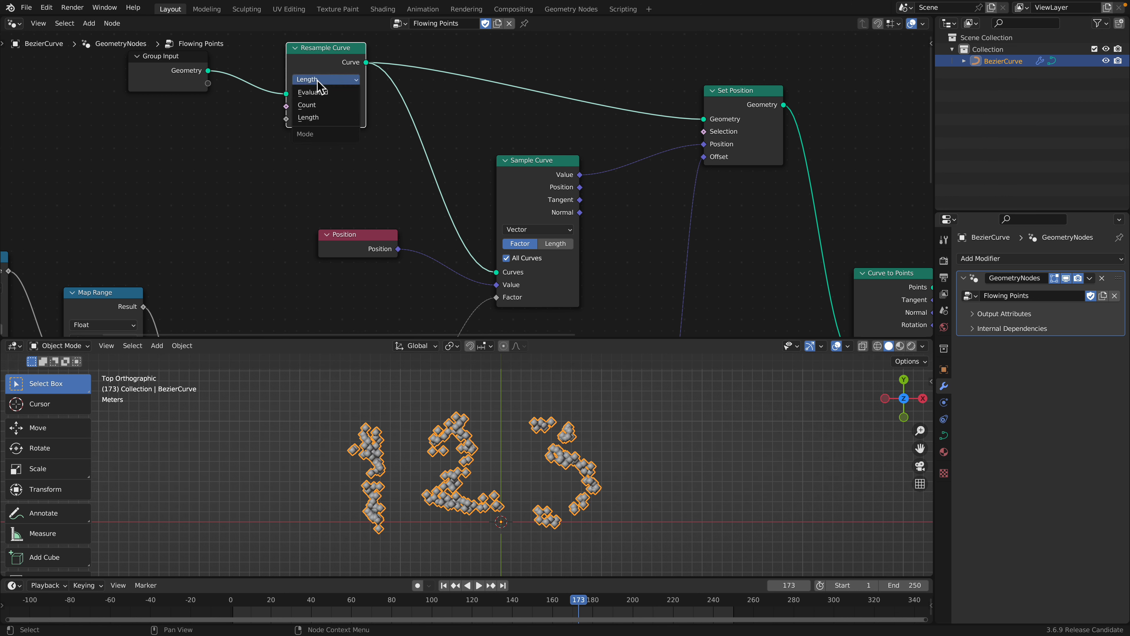
pyautogui.click(320, 107)
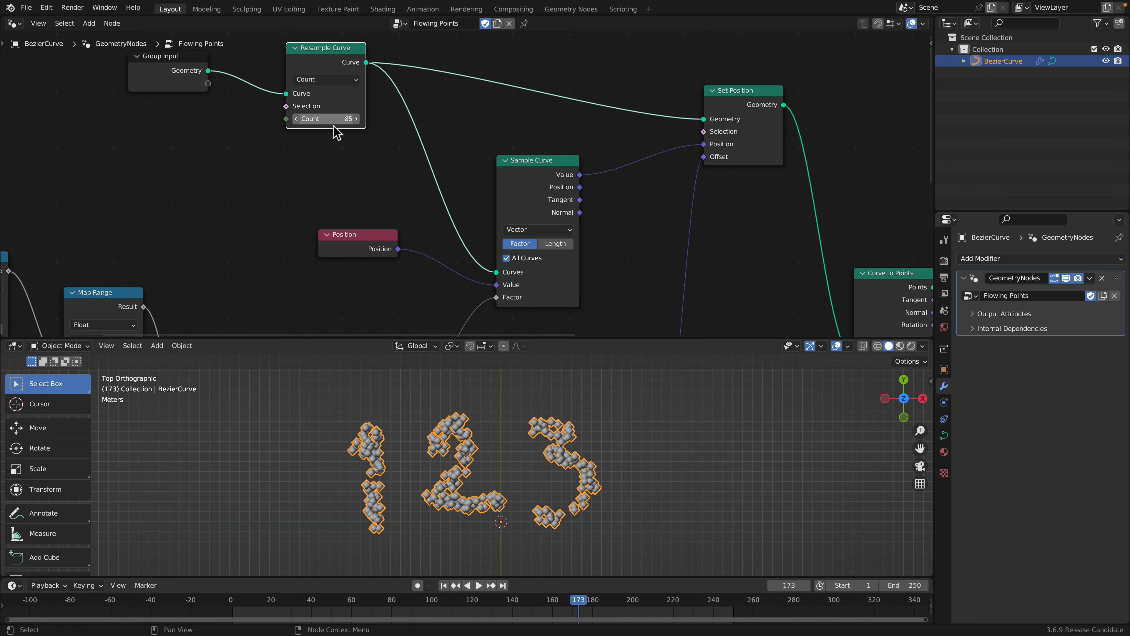
pyautogui.click(341, 80)
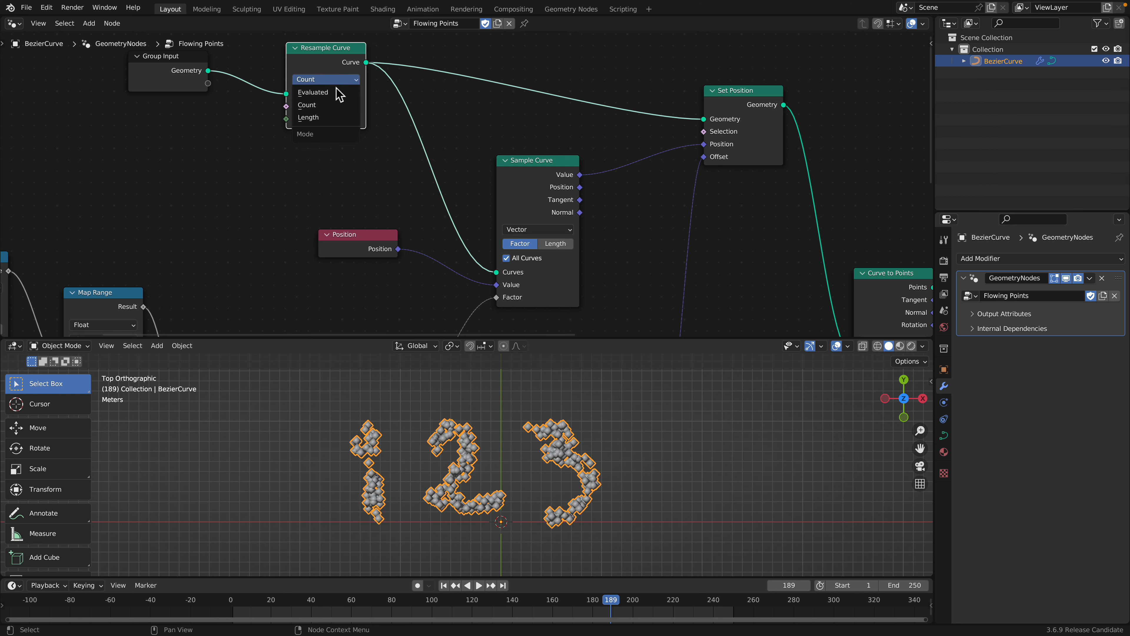
pyautogui.click(329, 118)
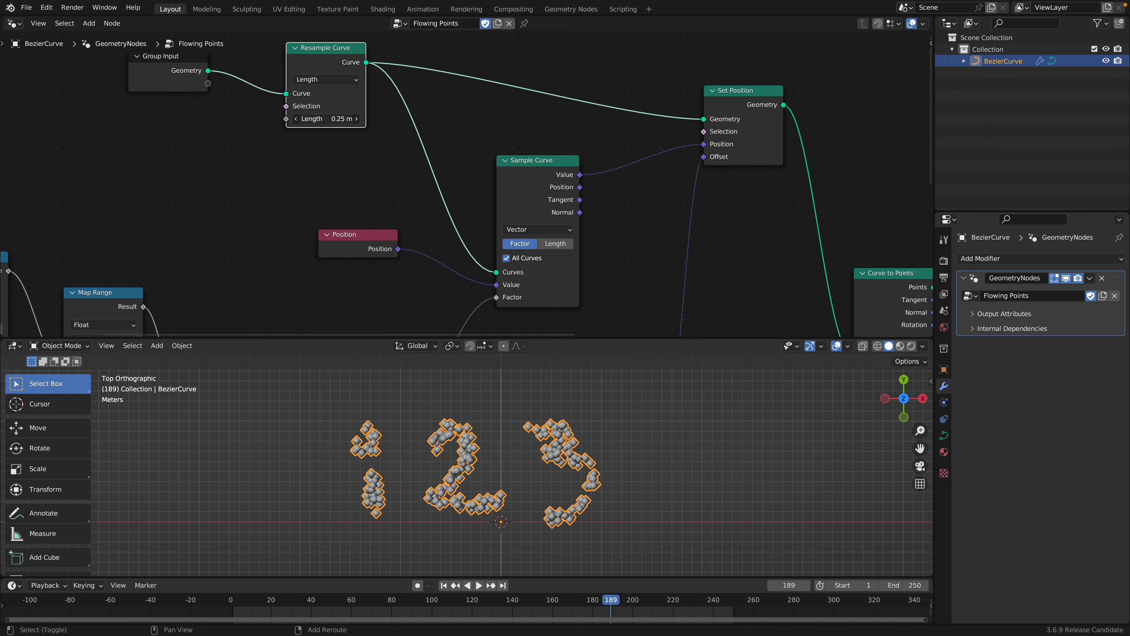
# - Set the Resample Curve node's Length to 0.15 m and play the animation briefly
pyautogui.moveTo(330, 119); pyautogui.dragTo(323, 118)
pyautogui.press('space')
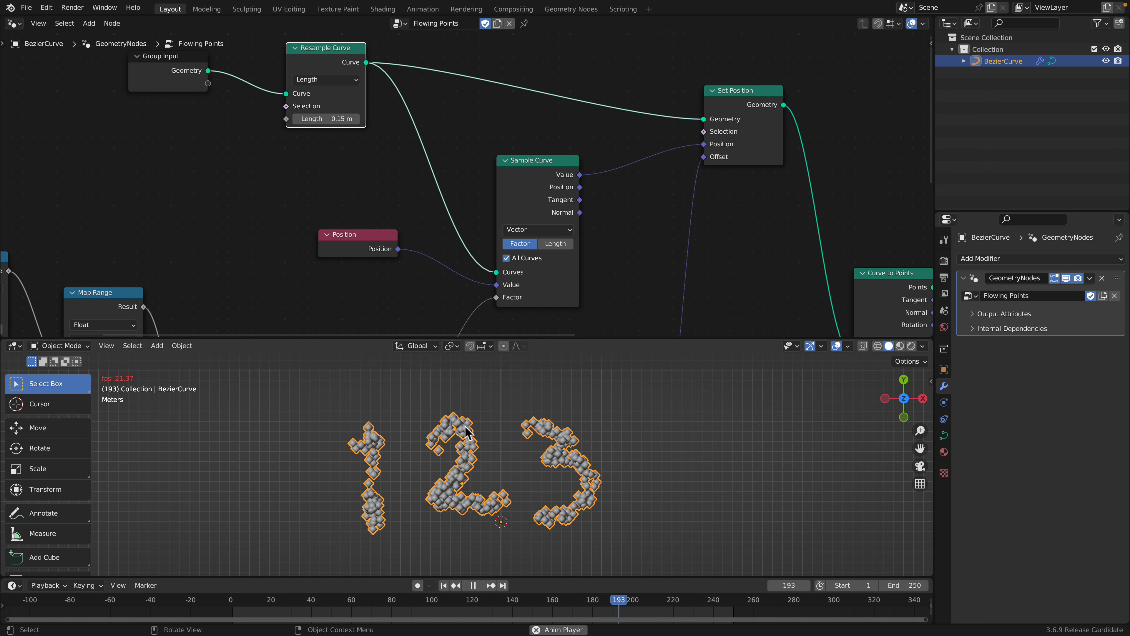
pyautogui.press('space')
# - Reposition the Sample Curve, Set Position and Curve to Points nodes in the node tree
pyautogui.moveTo(531, 186); pyautogui.dragTo(531, 166)
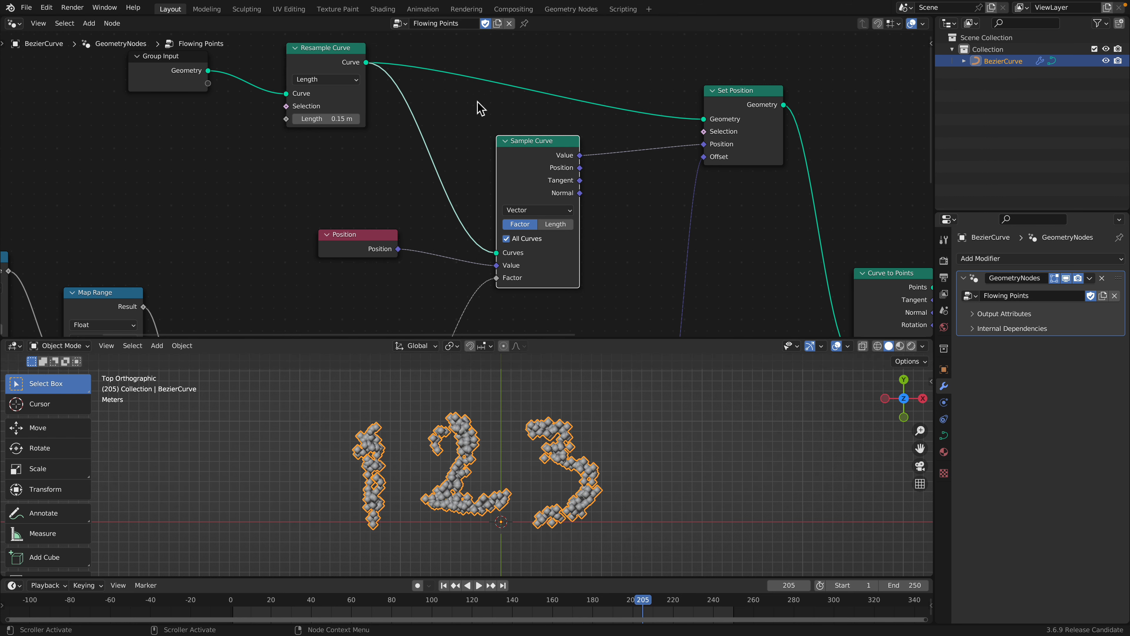
pyautogui.moveTo(758, 93); pyautogui.dragTo(757, 62)
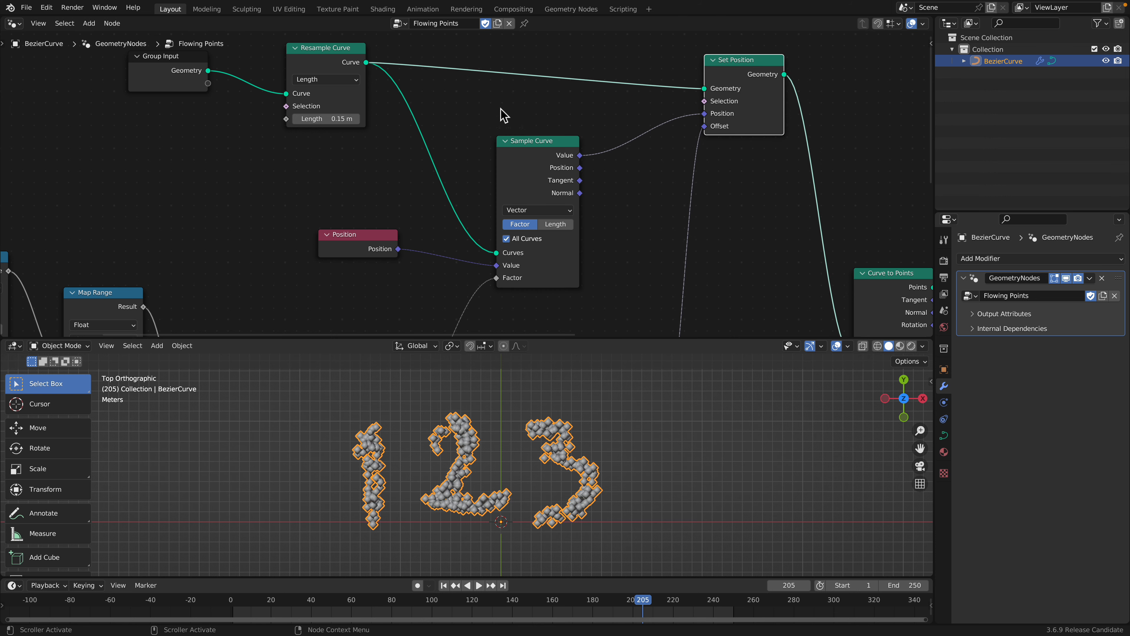
pyautogui.scroll(-2, 623, 116)
pyautogui.moveTo(657, 115); pyautogui.dragTo(573, 127, button='middle')
pyautogui.moveTo(619, 107)
pyautogui.mouseDown()
pyautogui.moveTo(600, 114)
pyautogui.moveTo(615, 126)
pyautogui.mouseUp()
pyautogui.moveTo(655, 147); pyautogui.dragTo(599, 147, button='middle')
pyautogui.moveTo(647, 186); pyautogui.dragTo(628, 156, button='middle')
pyautogui.moveTo(665, 242); pyautogui.dragTo(651, 191)
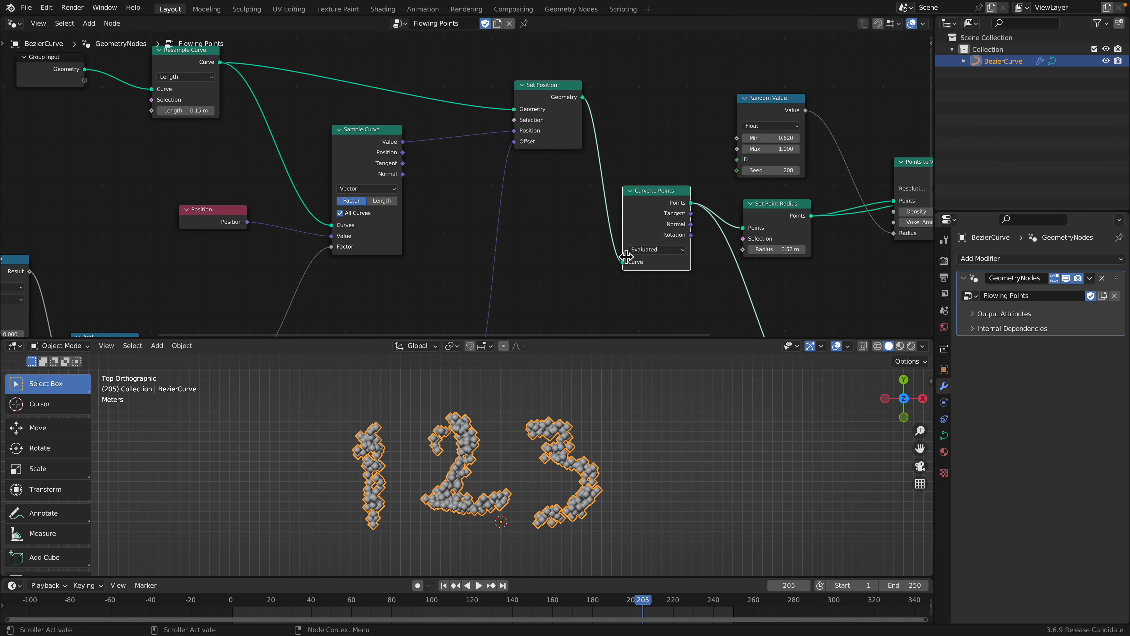
# - Inspect the mode options of the Curve to Points node and play the animation briefly
pyautogui.click(661, 250)
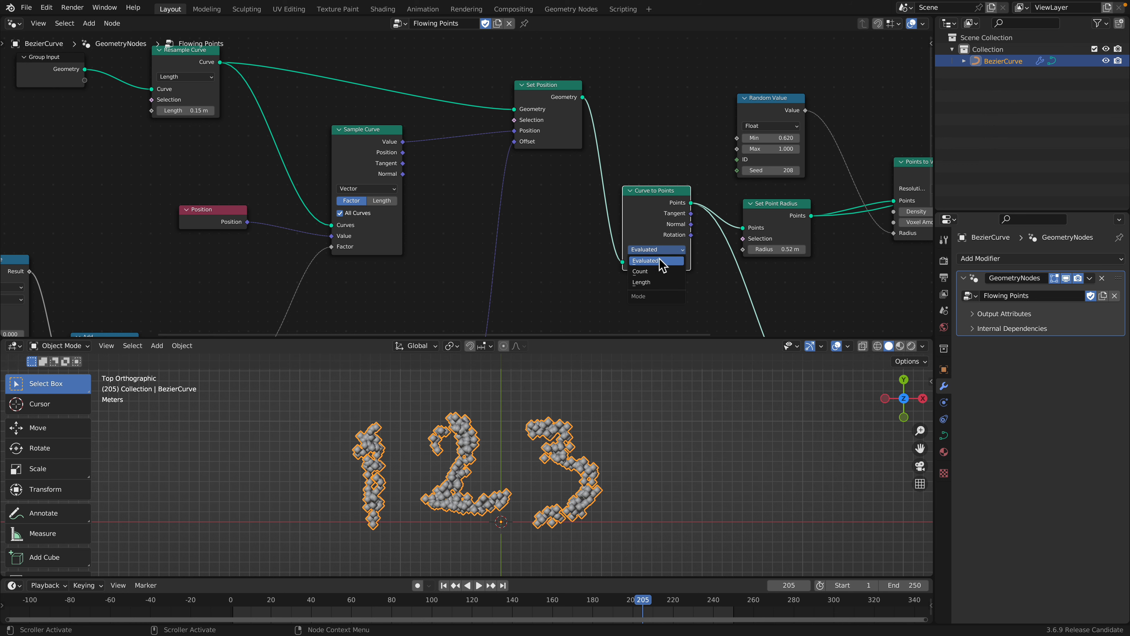
pyautogui.click(657, 209)
pyautogui.moveTo(659, 192); pyautogui.dragTo(661, 208)
pyautogui.scroll(-2, 568, 168)
pyautogui.click(470, 173)
pyautogui.scroll(2, 445, 191)
pyautogui.moveTo(429, 217); pyautogui.dragTo(461, 199, button='middle')
pyautogui.press('space')
pyautogui.scroll(1, 381, 217)
pyautogui.press('space')
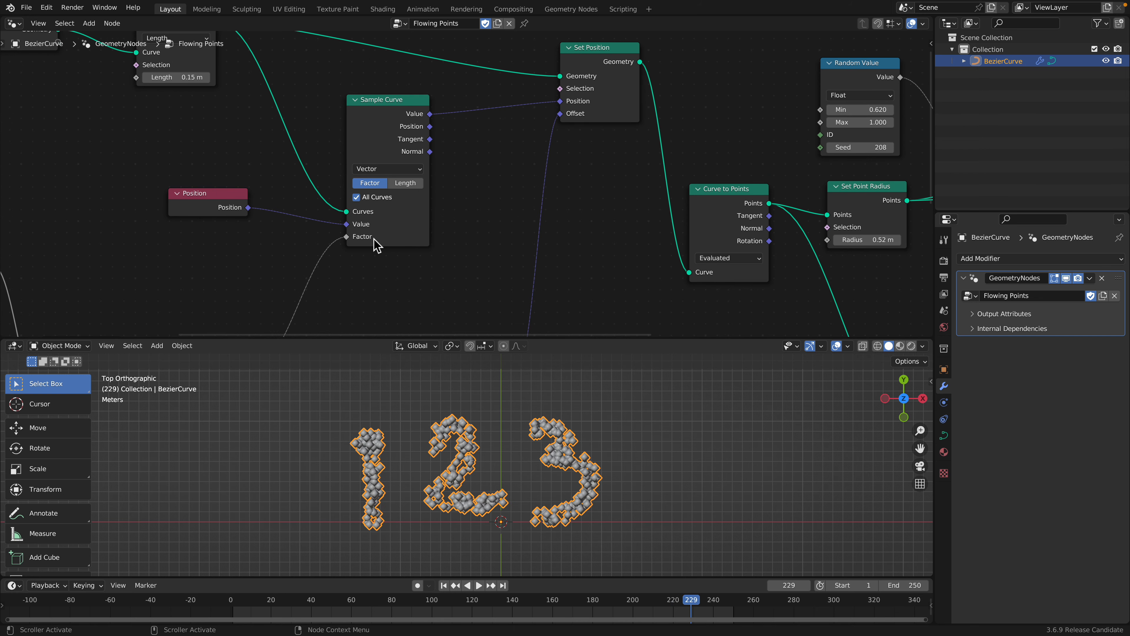
# - Disconnect the Sample Curve node's Factor input and test its manual value by raising it to 0.841
pyautogui.scroll(-2, 414, 181)
pyautogui.scroll(1, 412, 185)
pyautogui.moveTo(405, 179); pyautogui.dragTo(427, 203)
pyautogui.scroll(1, 443, 204)
pyautogui.scroll(1, 437, 187)
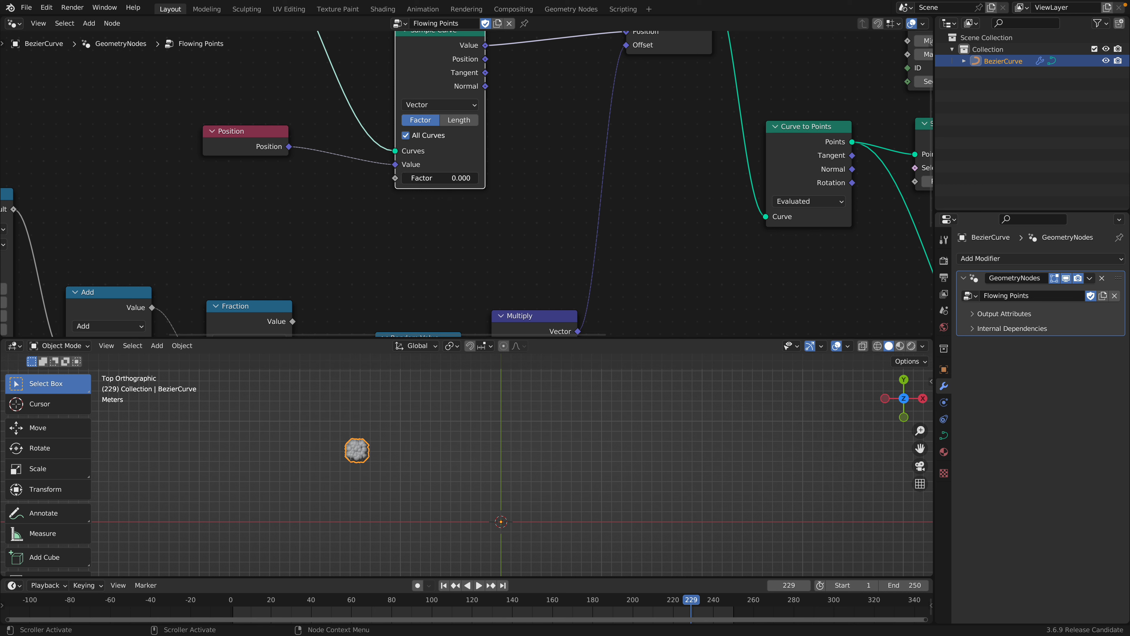
pyautogui.moveTo(441, 178); pyautogui.dragTo(493, 178)
pyautogui.scroll(-3, 374, 177)
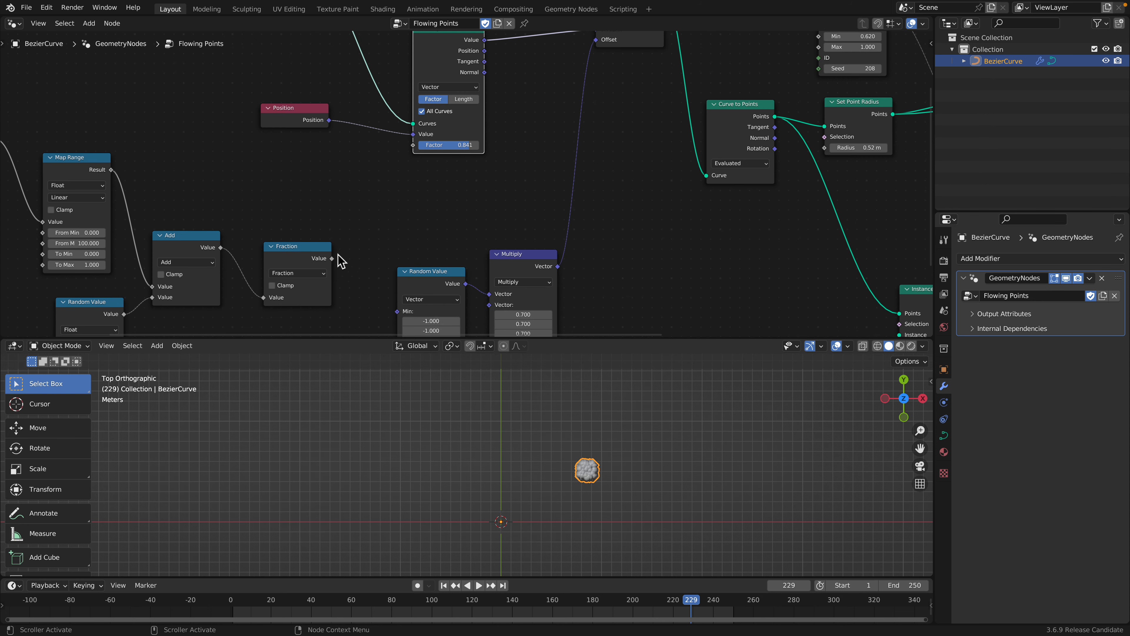
# - Reconnect the Fraction node's Value to the Sample Curve node's Factor input and cut that link again
pyautogui.moveTo(322, 258); pyautogui.dragTo(320, 262)
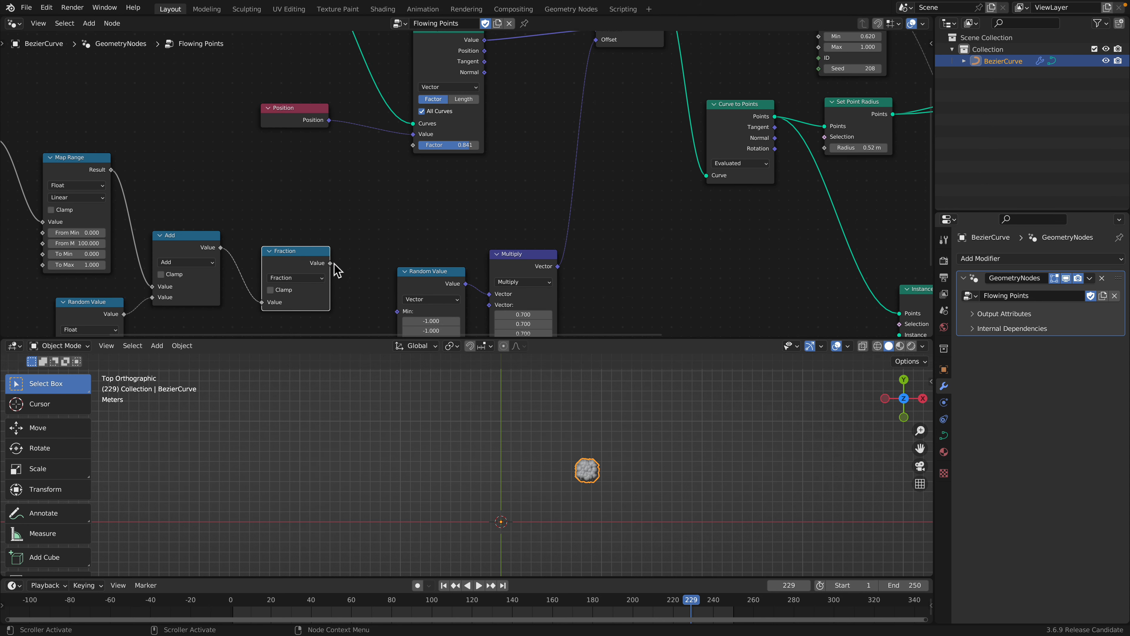
pyautogui.moveTo(289, 101); pyautogui.dragTo(286, 83)
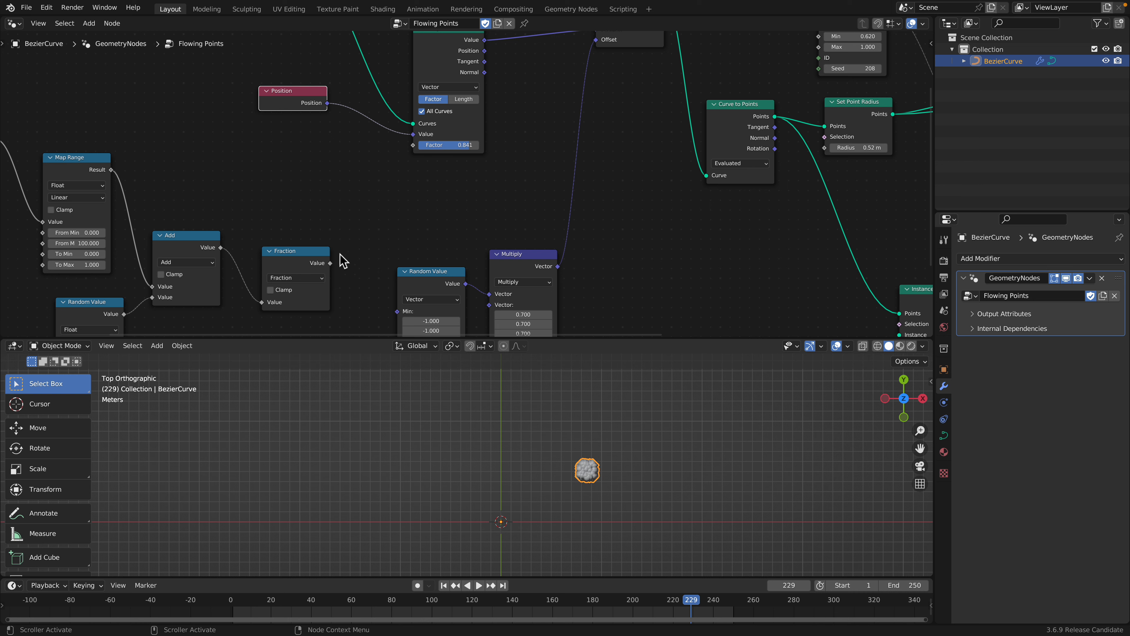
pyautogui.moveTo(330, 263); pyautogui.dragTo(413, 145)
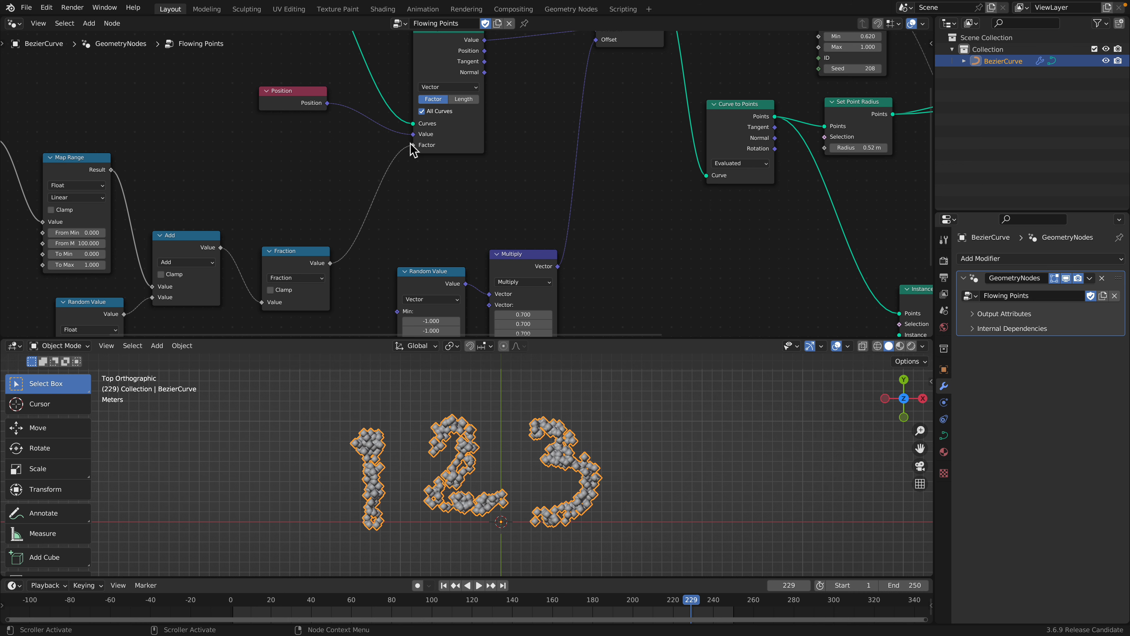
pyautogui.keyDown('ctrl'); pyautogui.moveTo(373, 173); pyautogui.dragTo(314, 178, button='right'); pyautogui.keyUp('ctrl')
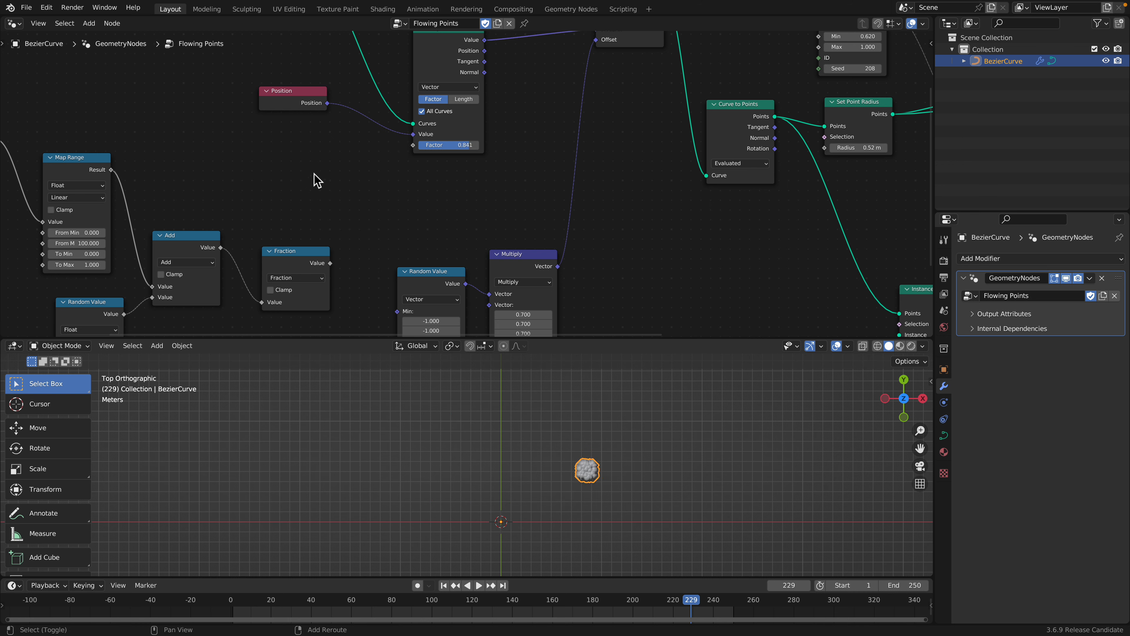
# - Duplicate the vector Random Value node below the Position node and set its three Min values to 0
pyautogui.click(421, 278)
pyautogui.hotkey('shift', 'd')
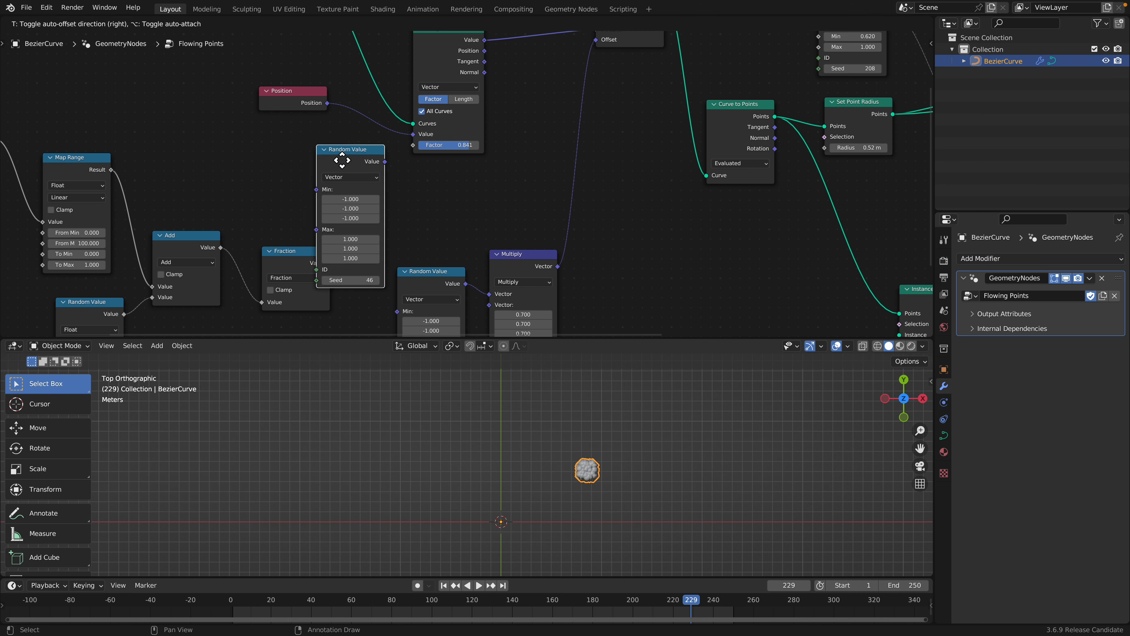
pyautogui.click(300, 139)
pyautogui.moveTo(270, 261); pyautogui.dragTo(271, 296)
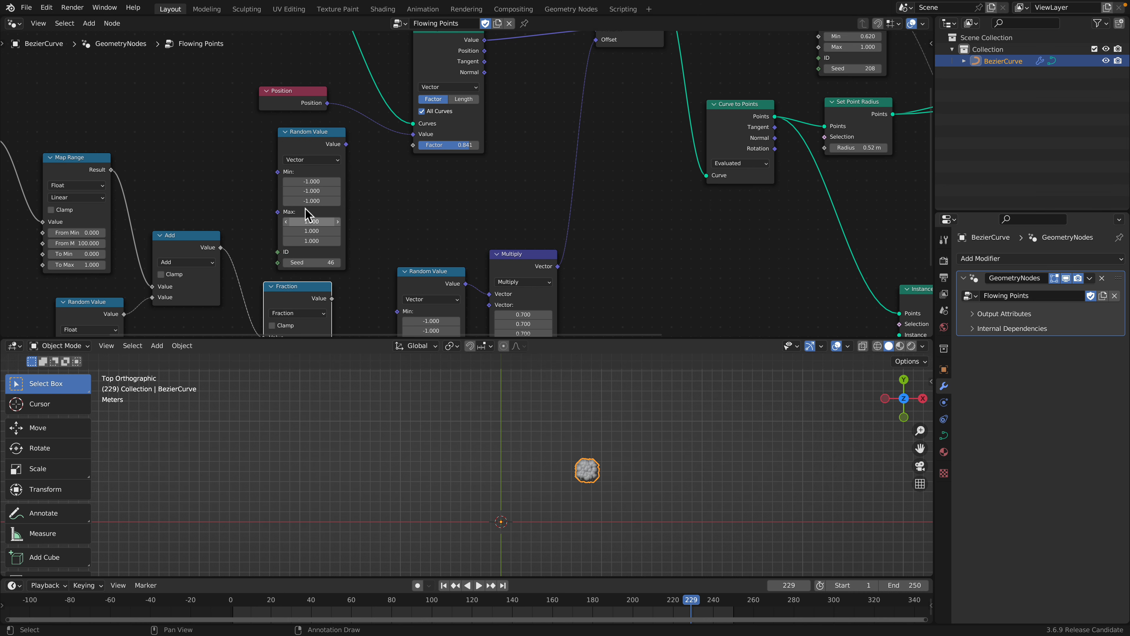
pyautogui.press('Escape')
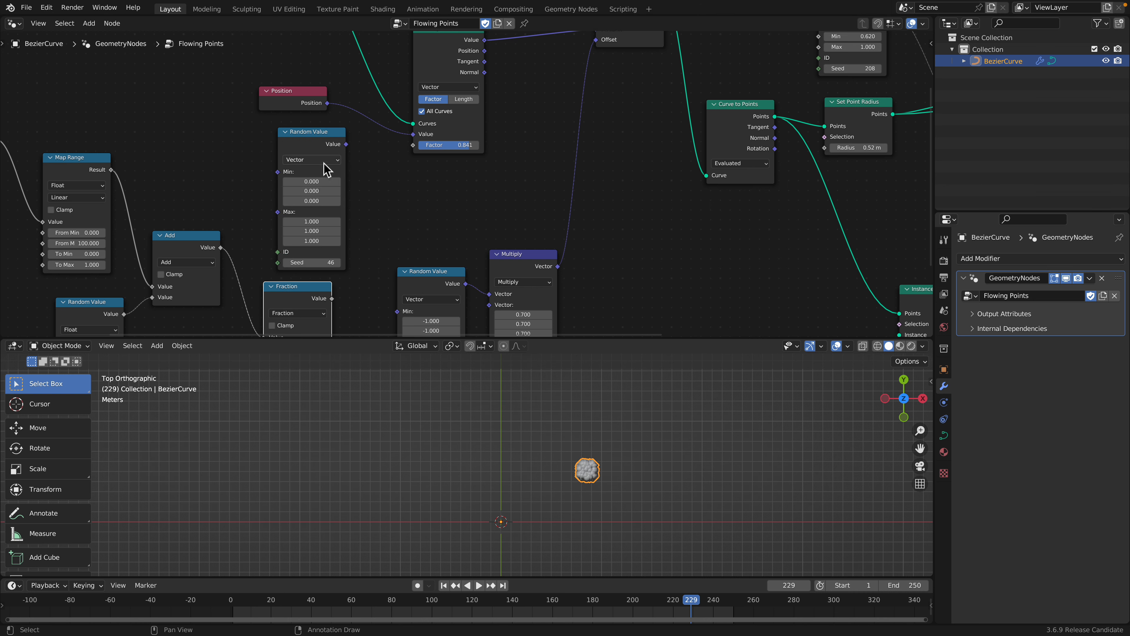
# - Change the duplicated Random Value node to Float and connect its Value to the Sample Curve node's Factor input
pyautogui.click(321, 160)
pyautogui.click(318, 167)
pyautogui.moveTo(346, 144); pyautogui.dragTo(413, 146)
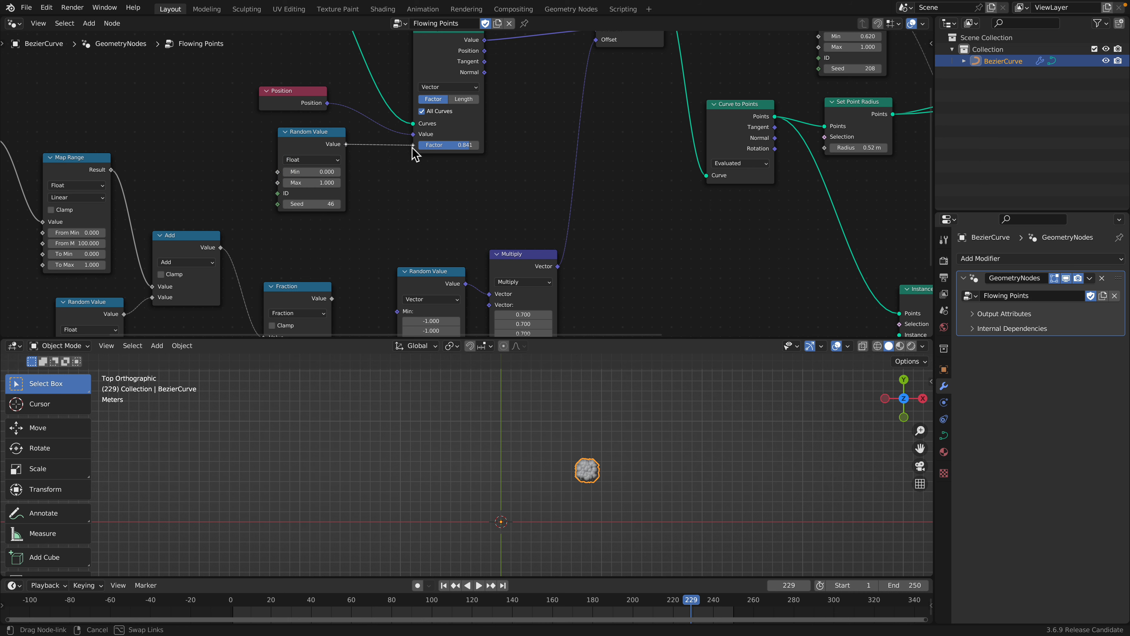
# - Vary the new Random Value node's Seed, ending at 434, and play the animation
pyautogui.moveTo(320, 209); pyautogui.dragTo(385, 209)
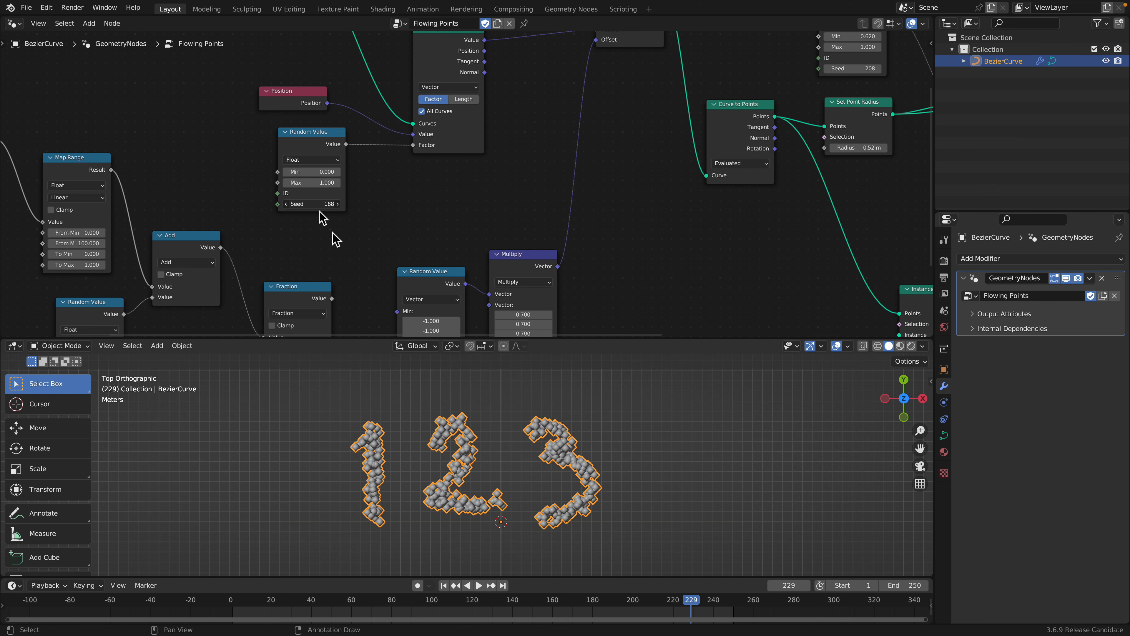
pyautogui.moveTo(557, 189); pyautogui.dragTo(500, 214, button='middle')
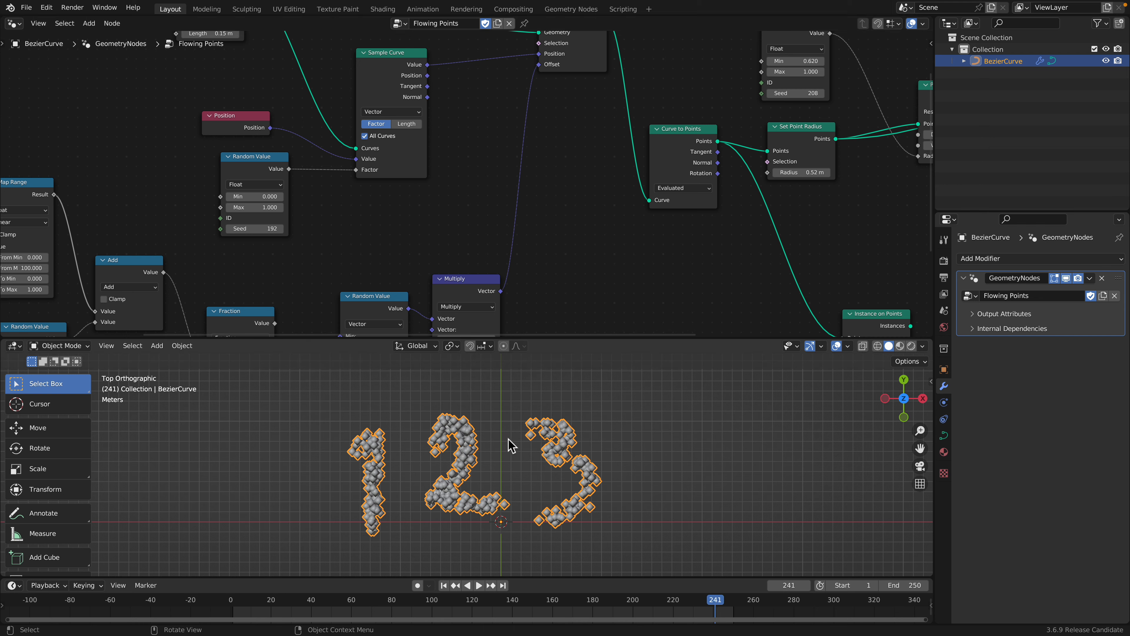
pyautogui.moveTo(260, 229); pyautogui.dragTo(368, 229)
pyautogui.press('space')
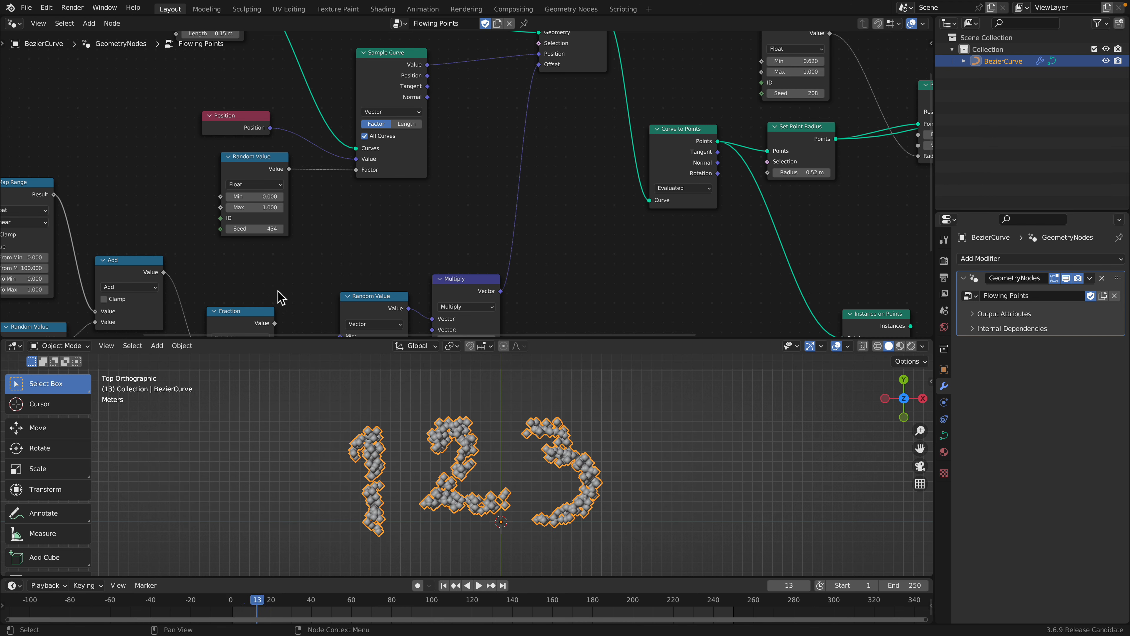
# - Adjust the placement of the Fraction, Scene Time and new Random Value nodes while reviewing the time-driven node chain
pyautogui.moveTo(269, 311); pyautogui.dragTo(273, 290)
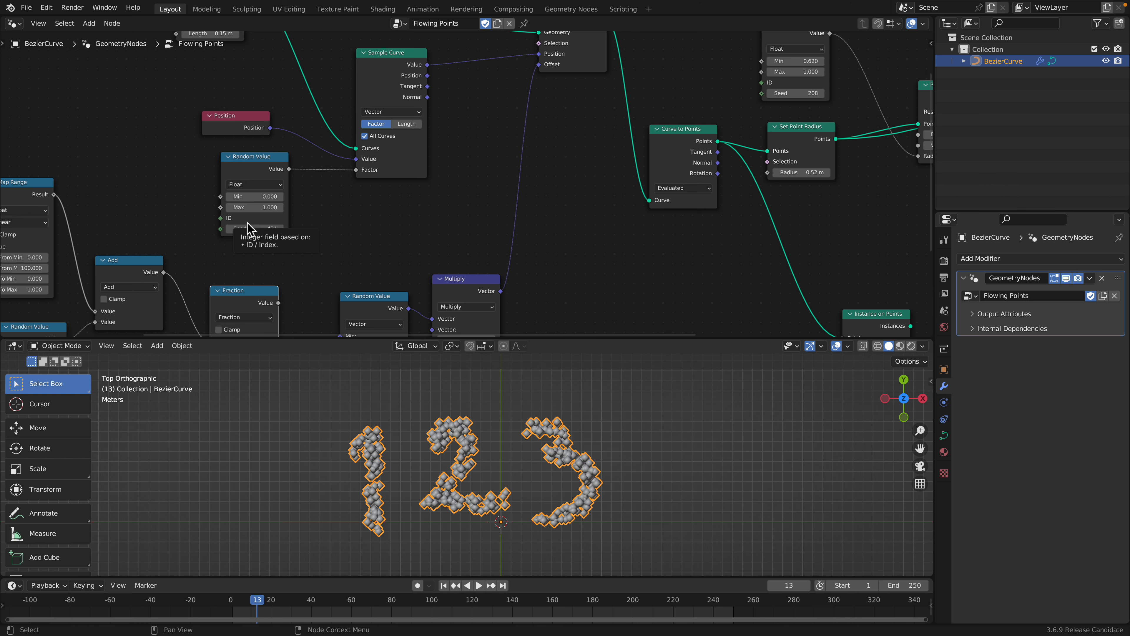
pyautogui.moveTo(287, 229); pyautogui.dragTo(324, 236, button='middle')
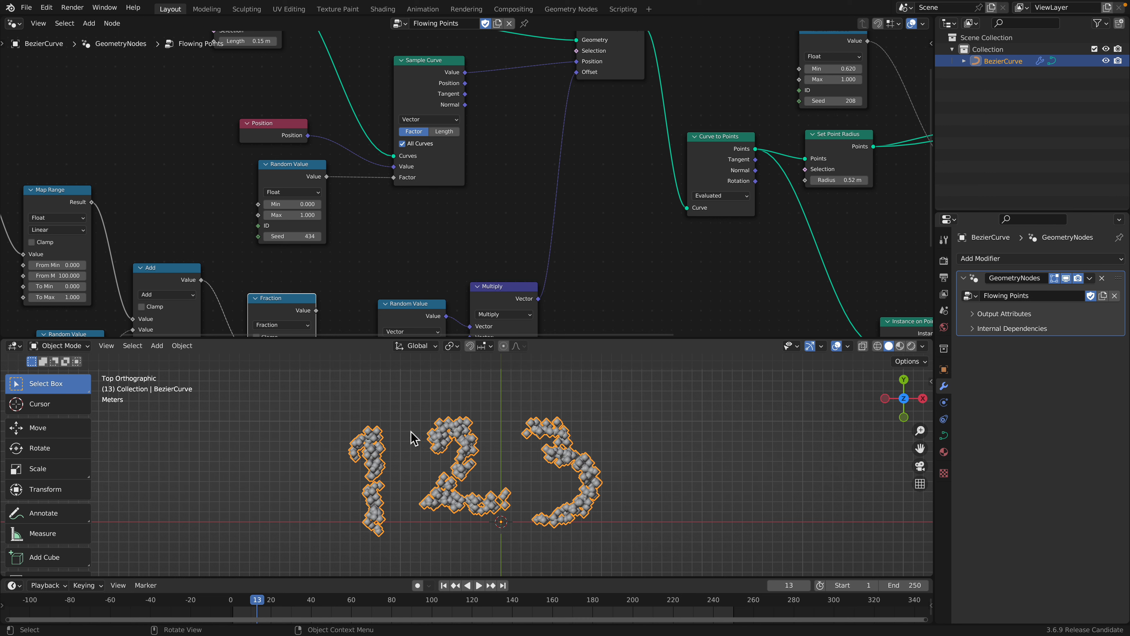
pyautogui.moveTo(323, 196); pyautogui.dragTo(314, 229, button='middle')
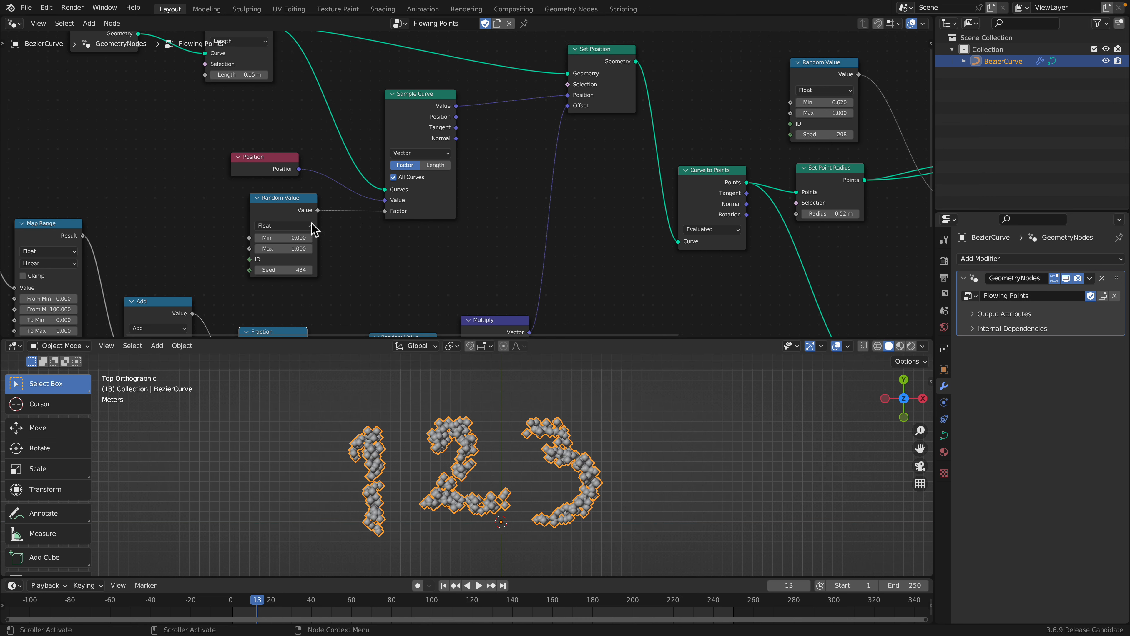
pyautogui.moveTo(291, 202); pyautogui.dragTo(294, 206)
pyautogui.moveTo(139, 219); pyautogui.dragTo(486, 173, button='middle')
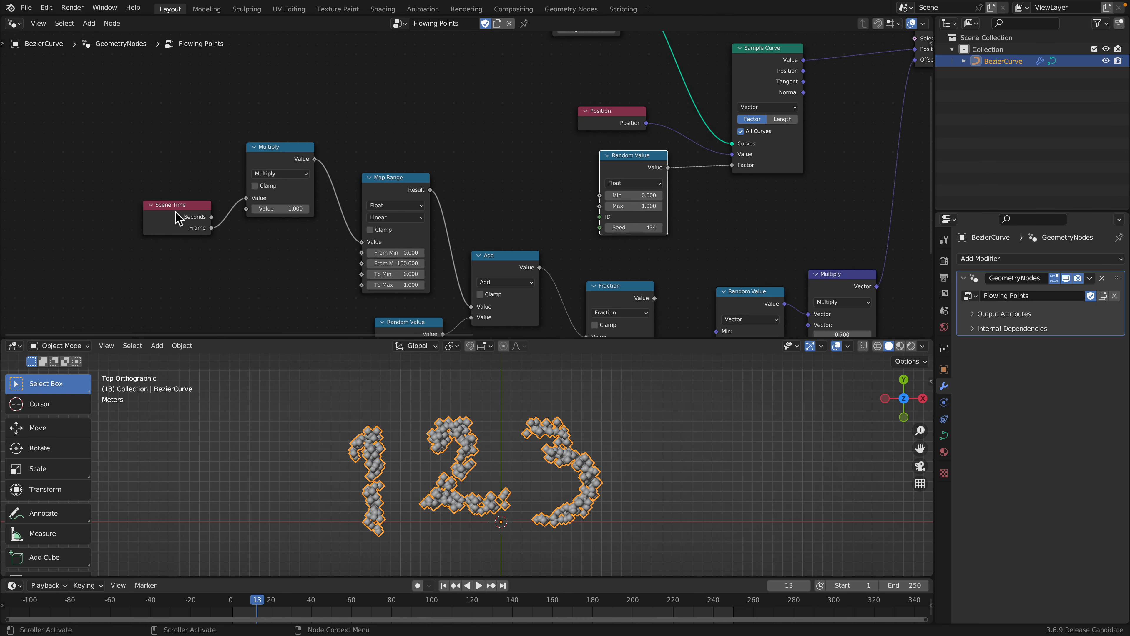
pyautogui.moveTo(175, 210); pyautogui.dragTo(158, 165)
pyautogui.moveTo(550, 215); pyautogui.dragTo(349, 219, button='middle')
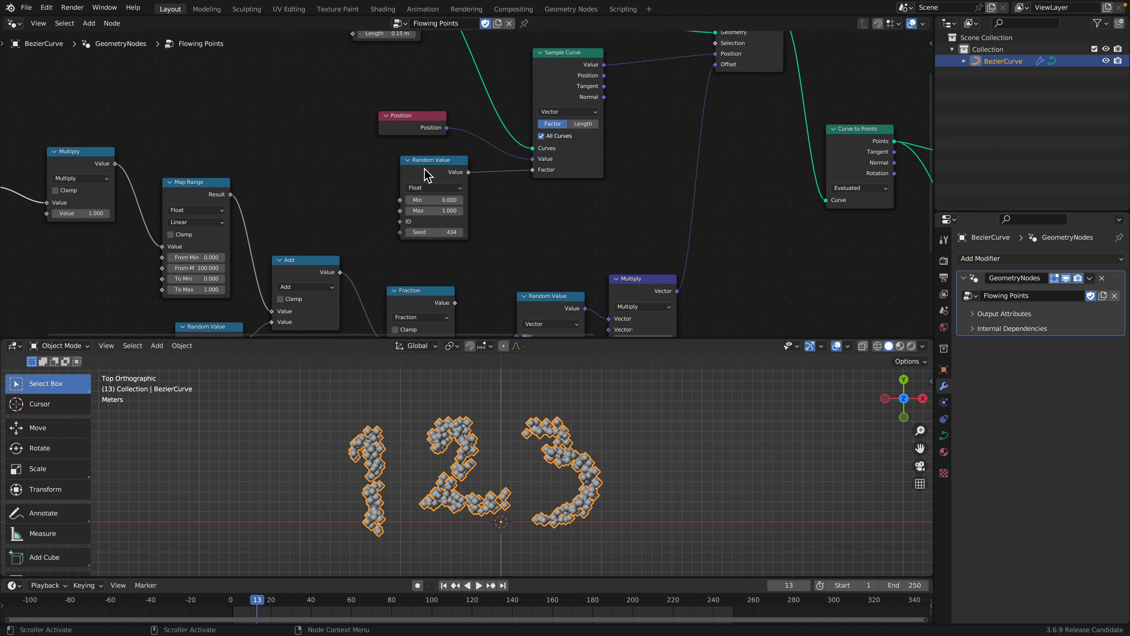
pyautogui.moveTo(424, 168); pyautogui.dragTo(421, 171)
# - Move the Set Position and Group Output nodes higher in the node tree
pyautogui.scroll(-2, 467, 185)
pyautogui.moveTo(542, 179); pyautogui.dragTo(331, 261, button='middle')
pyautogui.moveTo(503, 147); pyautogui.dragTo(396, 164, button='middle')
pyautogui.moveTo(391, 145); pyautogui.dragTo(390, 135)
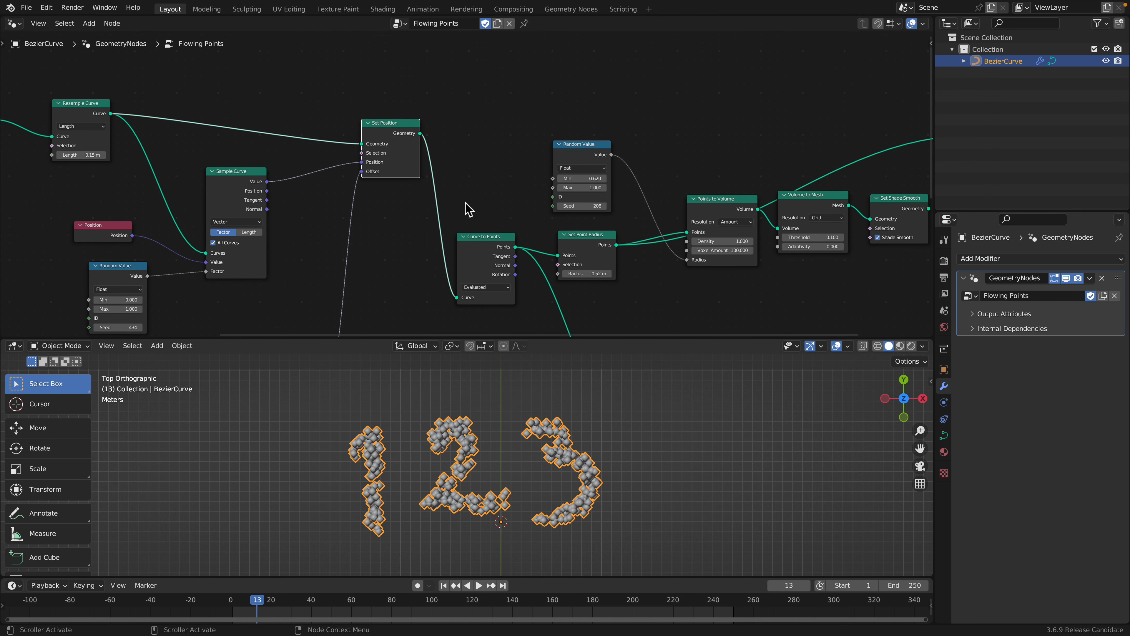
pyautogui.click(484, 239)
pyautogui.moveTo(494, 230); pyautogui.dragTo(352, 216, button='middle')
pyautogui.moveTo(587, 126); pyautogui.dragTo(534, 170, button='middle')
pyautogui.click(808, 153)
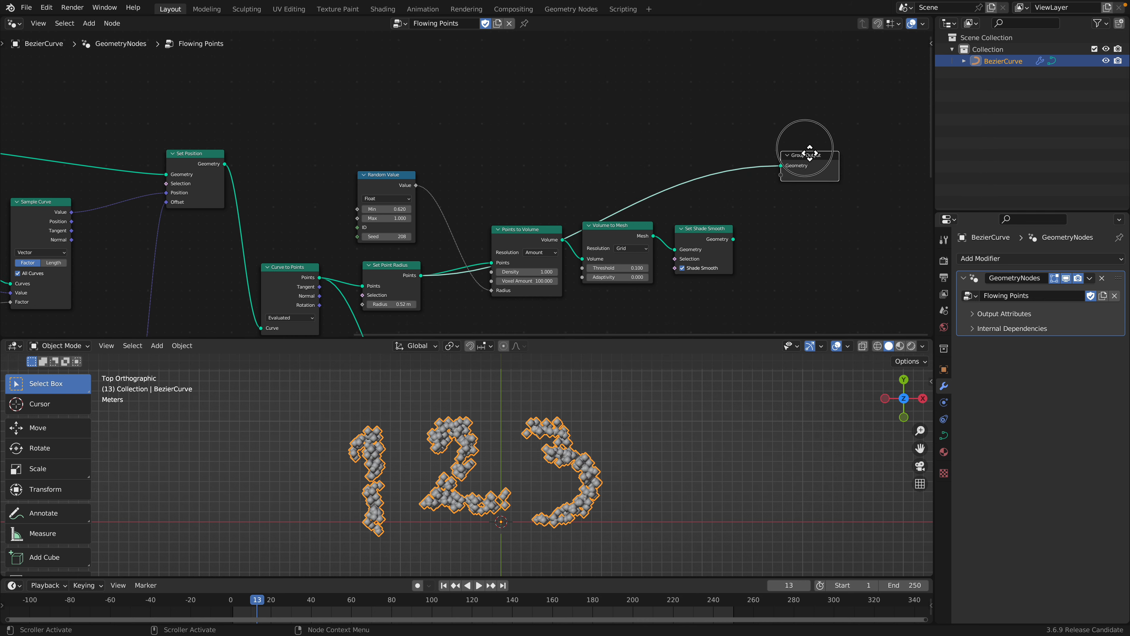
pyautogui.moveTo(808, 154); pyautogui.dragTo(805, 118)
# - Test Set Position's Geometry connected directly to Group Output, and reconnect Set Point Radius's Points output there instead
pyautogui.moveTo(215, 177); pyautogui.dragTo(779, 129)
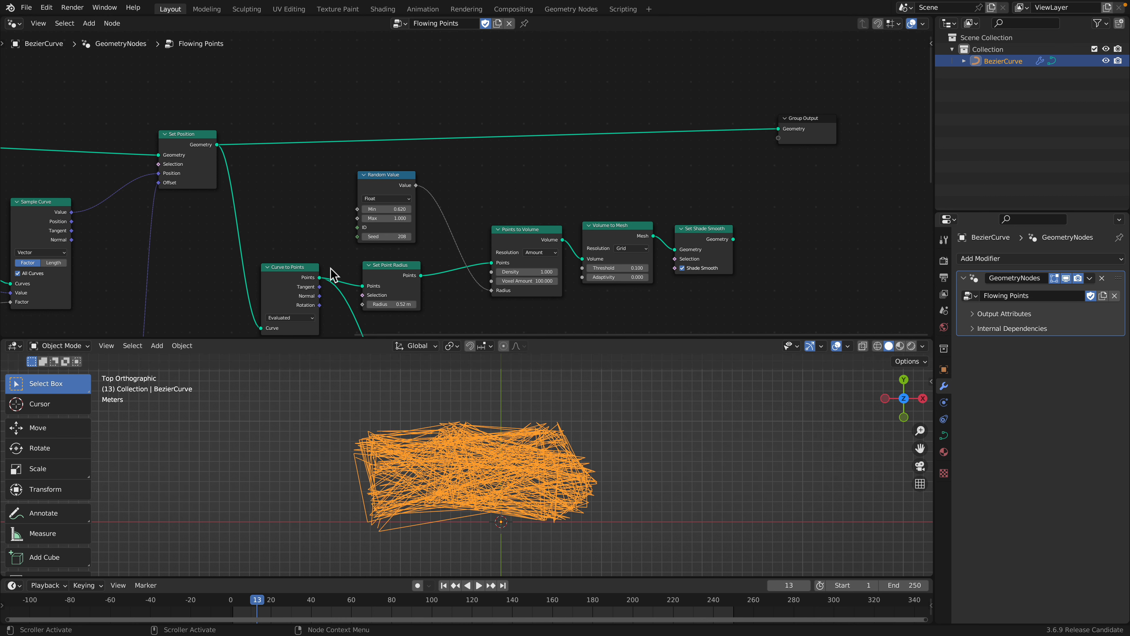
pyautogui.moveTo(331, 267); pyautogui.dragTo(384, 249, button='middle')
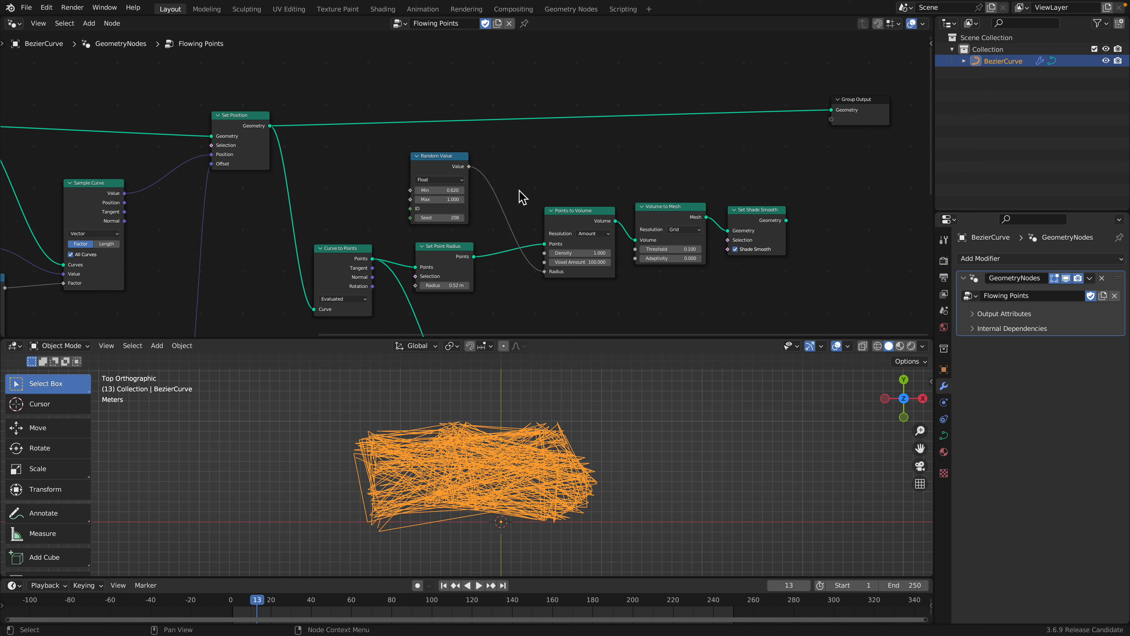
pyautogui.moveTo(474, 256); pyautogui.dragTo(831, 109)
pyautogui.moveTo(379, 140); pyautogui.dragTo(506, 140, button='middle')
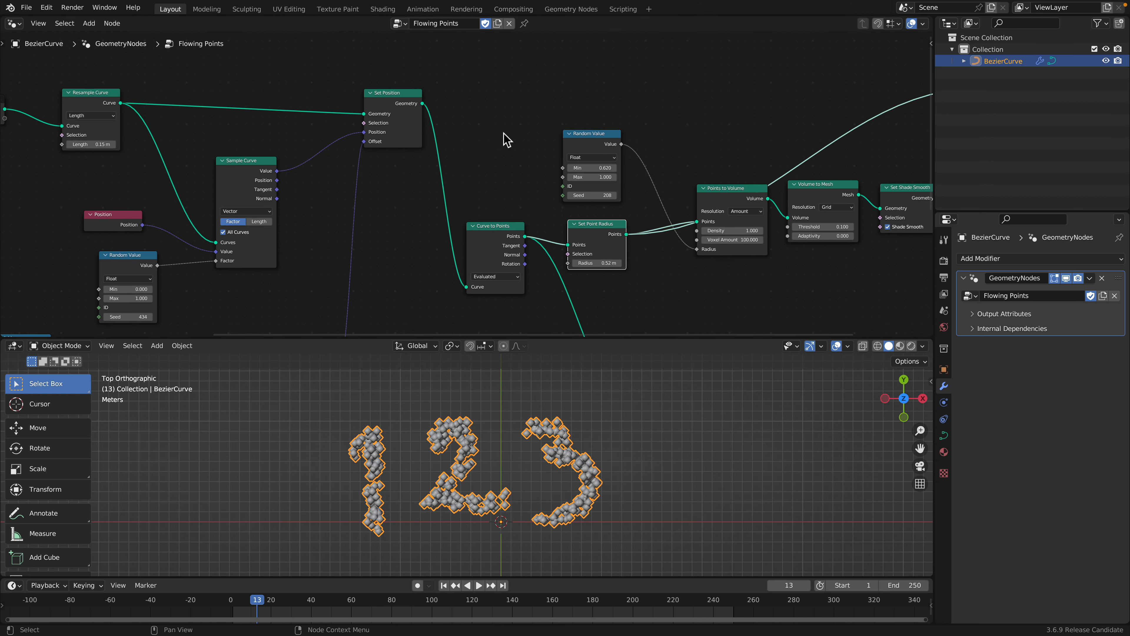
# - Play the animation briefly and lower the Random Value node that feeds the Sample Curve node's Factor
pyautogui.click(394, 99)
pyautogui.moveTo(370, 153); pyautogui.dragTo(500, 111, button='middle')
pyautogui.press('space')
pyautogui.press('space')
pyautogui.moveTo(412, 219); pyautogui.dragTo(557, 196, button='middle')
pyautogui.scroll(1, 412, 196)
pyautogui.moveTo(404, 198); pyautogui.dragTo(408, 215)
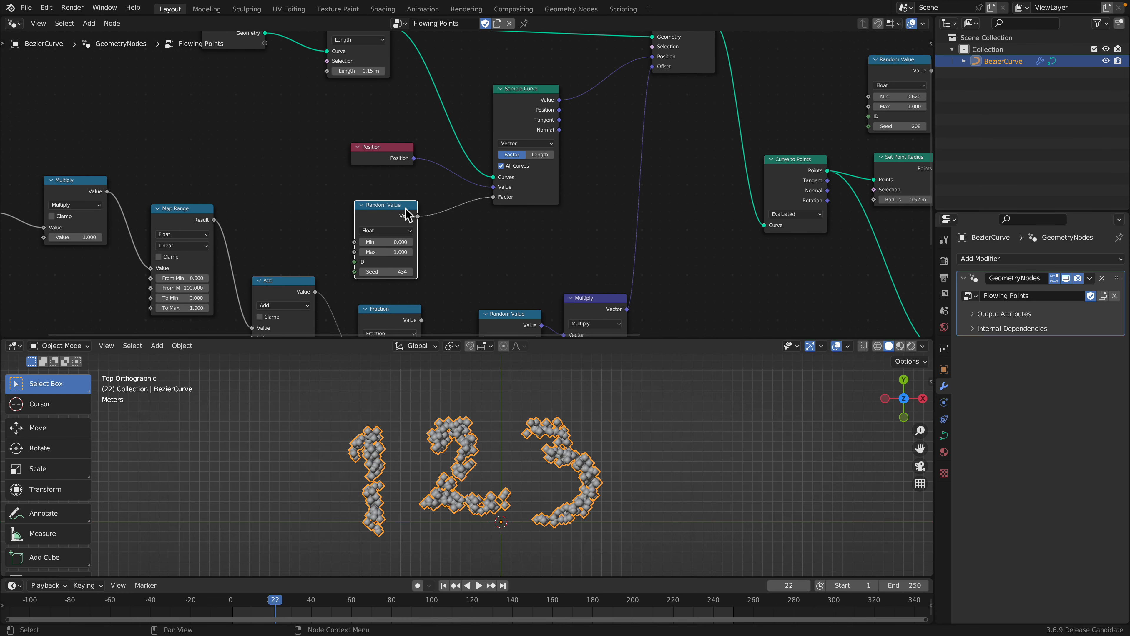
# - Replace the Random Value node driving Sample Curve's Factor with the Fraction node's Value output, and play the animation briefly
pyautogui.press('x')
pyautogui.moveTo(396, 312); pyautogui.dragTo(435, 261)
pyautogui.moveTo(493, 197); pyautogui.dragTo(493, 197)
pyautogui.press('space')
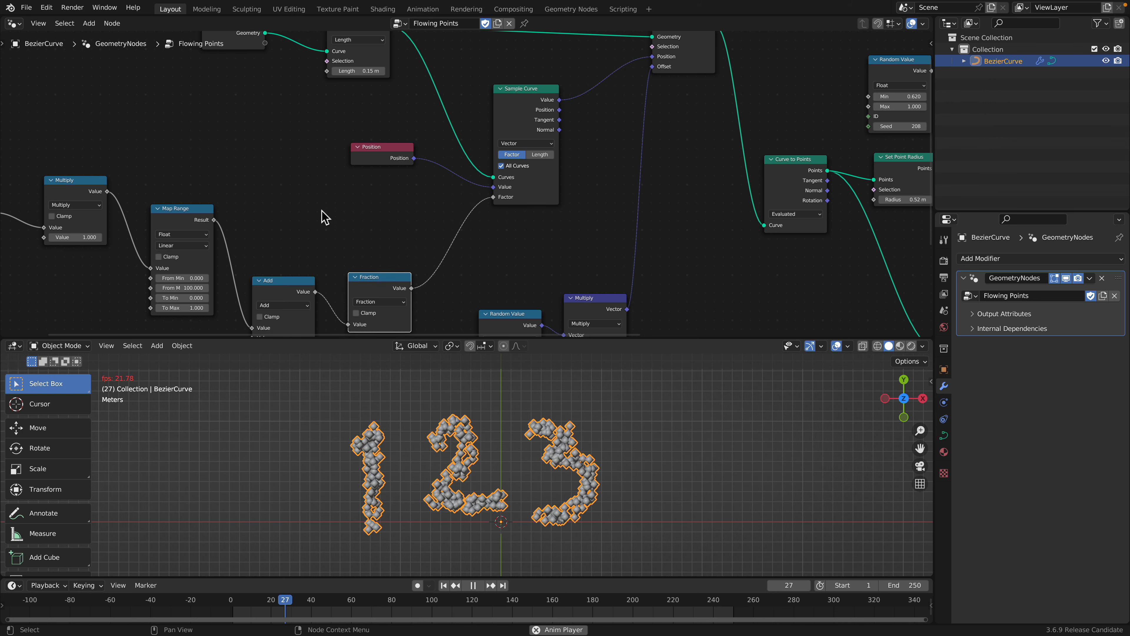
pyautogui.moveTo(303, 224); pyautogui.dragTo(402, 209, button='middle')
pyautogui.press('space')
# - Adjust the placement of the Scene Time, Multiply and neighbouring nodes at the start of the time-driven chain
pyautogui.moveTo(176, 167); pyautogui.dragTo(171, 155)
pyautogui.moveTo(67, 184); pyautogui.dragTo(62, 163)
pyautogui.moveTo(70, 153); pyautogui.dragTo(148, 152, button='middle')
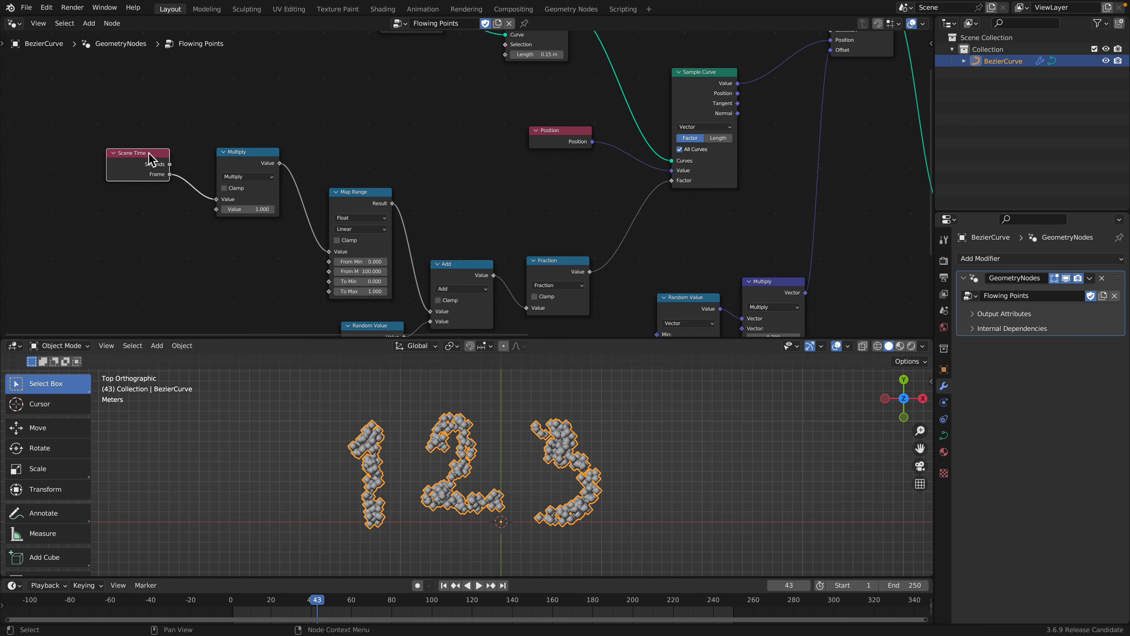
pyautogui.moveTo(133, 153); pyautogui.dragTo(127, 142)
pyautogui.moveTo(244, 159); pyautogui.dragTo(236, 152)
# - Test the Multiply node after Scene Time with a value of 2 during playback, and return the value to 1
pyautogui.scroll(2, 235, 154)
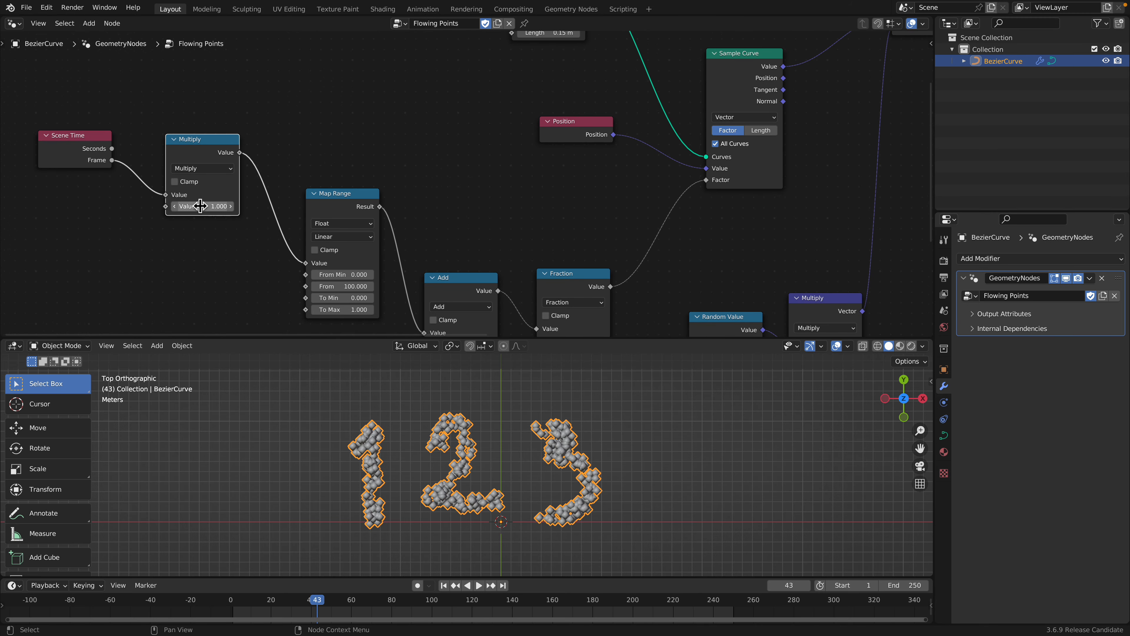
pyautogui.click(210, 206)
pyautogui.write('2')
pyautogui.press('Return')
pyautogui.press('space')
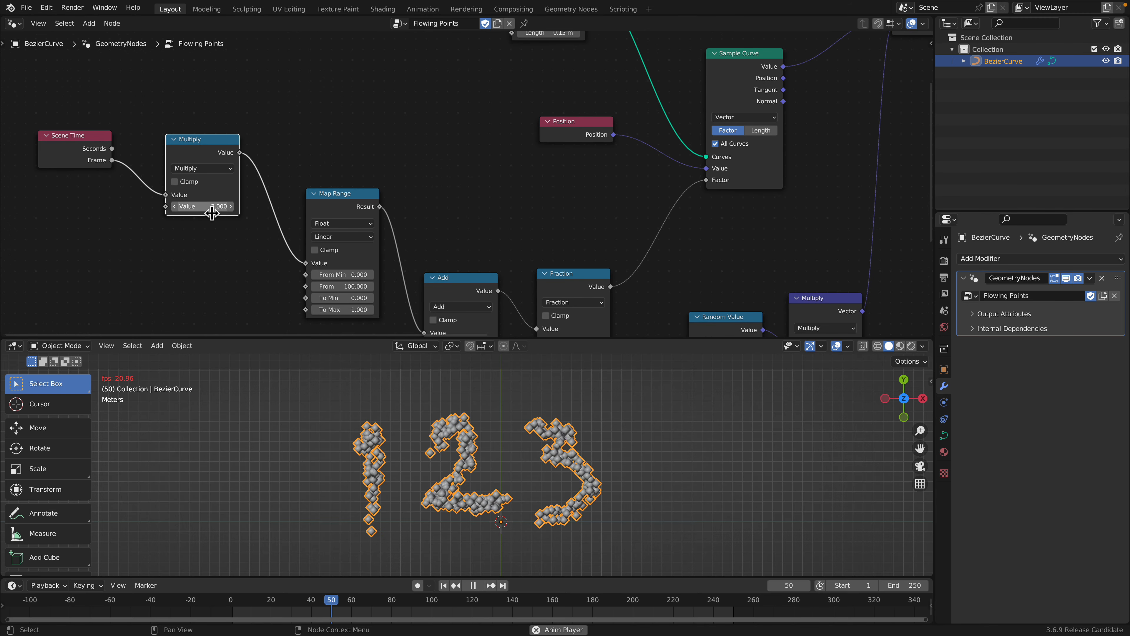
pyautogui.click(209, 210)
pyautogui.write('1')
pyautogui.press('Return')
pyautogui.moveTo(217, 211); pyautogui.dragTo(215, 207)
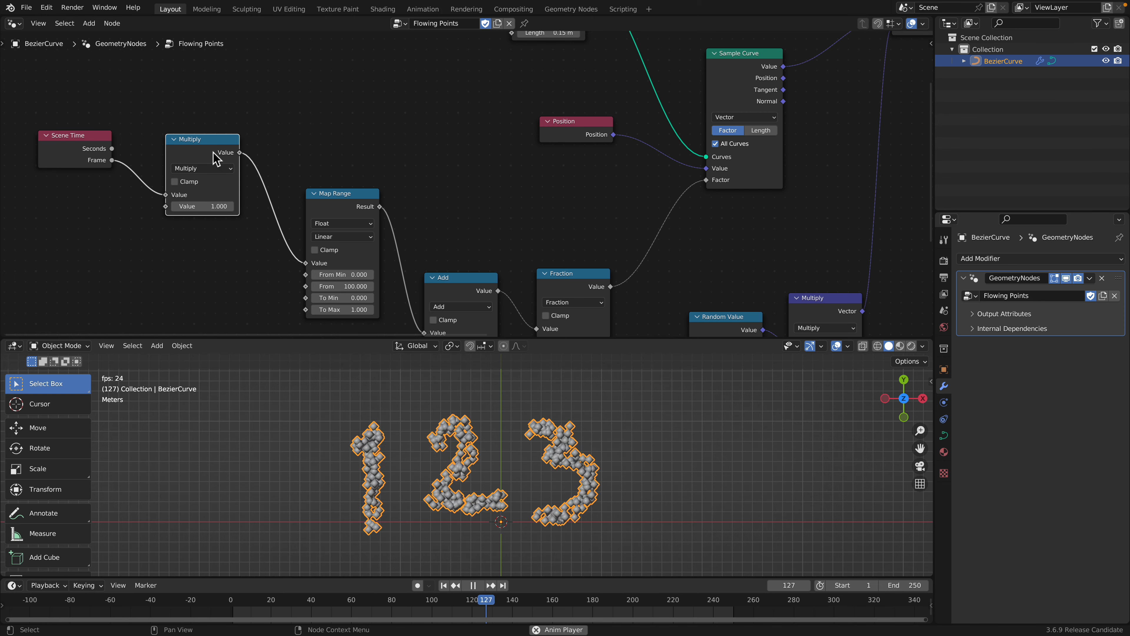
# - Move the Map Range node higher beside Multiply and stop the animation playback
pyautogui.moveTo(218, 151); pyautogui.dragTo(215, 161)
pyautogui.moveTo(343, 194); pyautogui.dragTo(328, 141)
pyautogui.press('space')
pyautogui.moveTo(315, 187); pyautogui.dragTo(331, 156, button='middle')
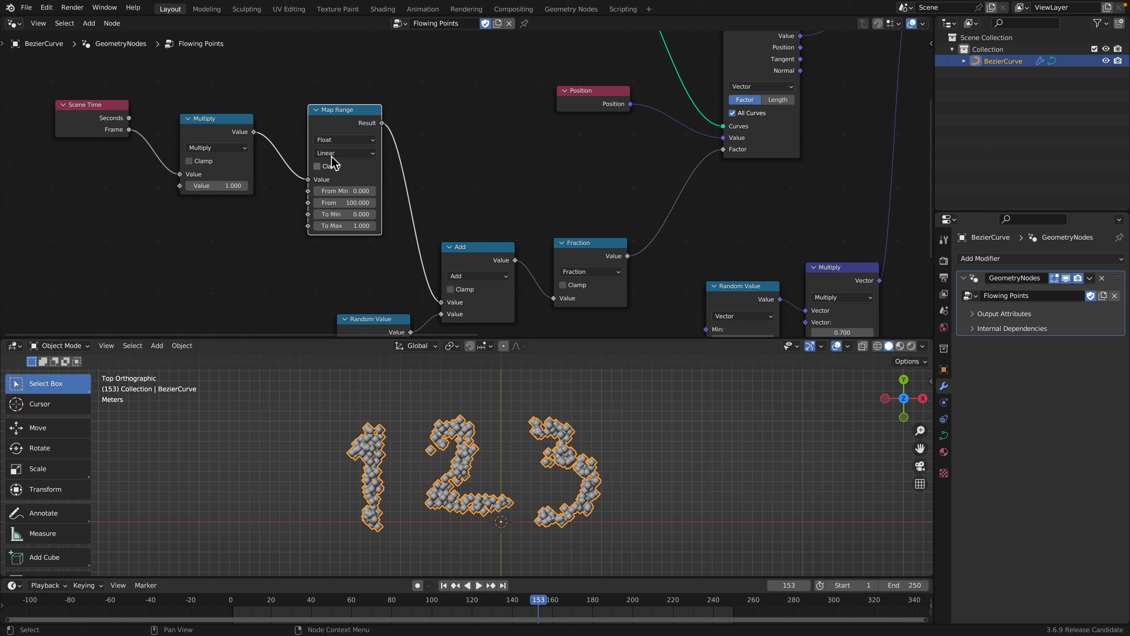
# - Play and pause the animation to examine how the points flow with the current Map Range settings
pyautogui.scroll(1, 276, 218)
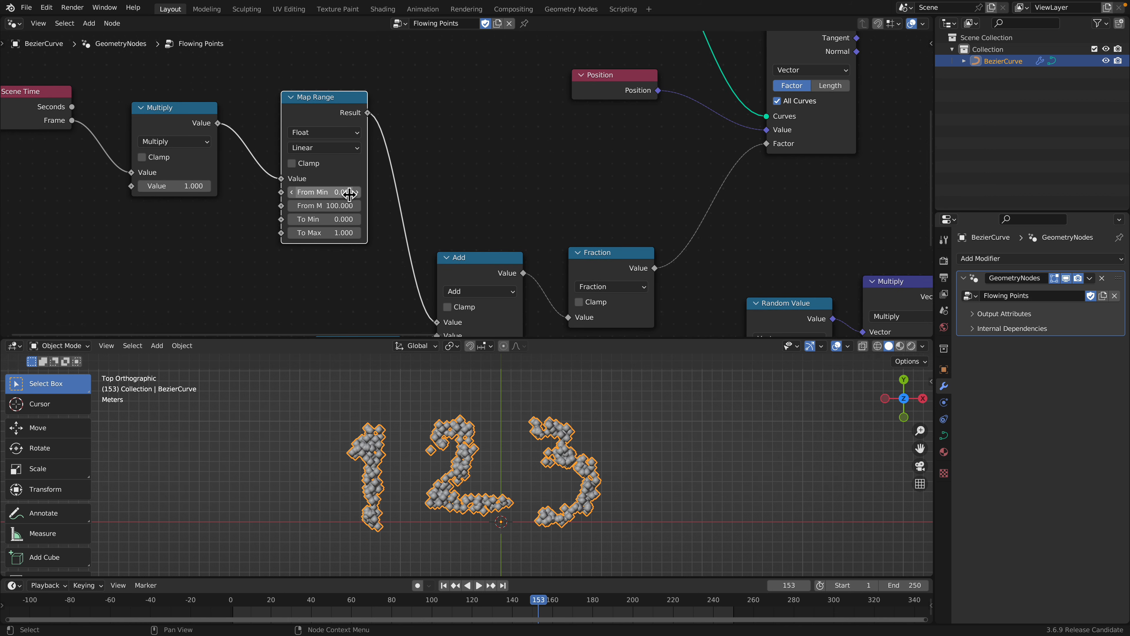
pyautogui.press('space')
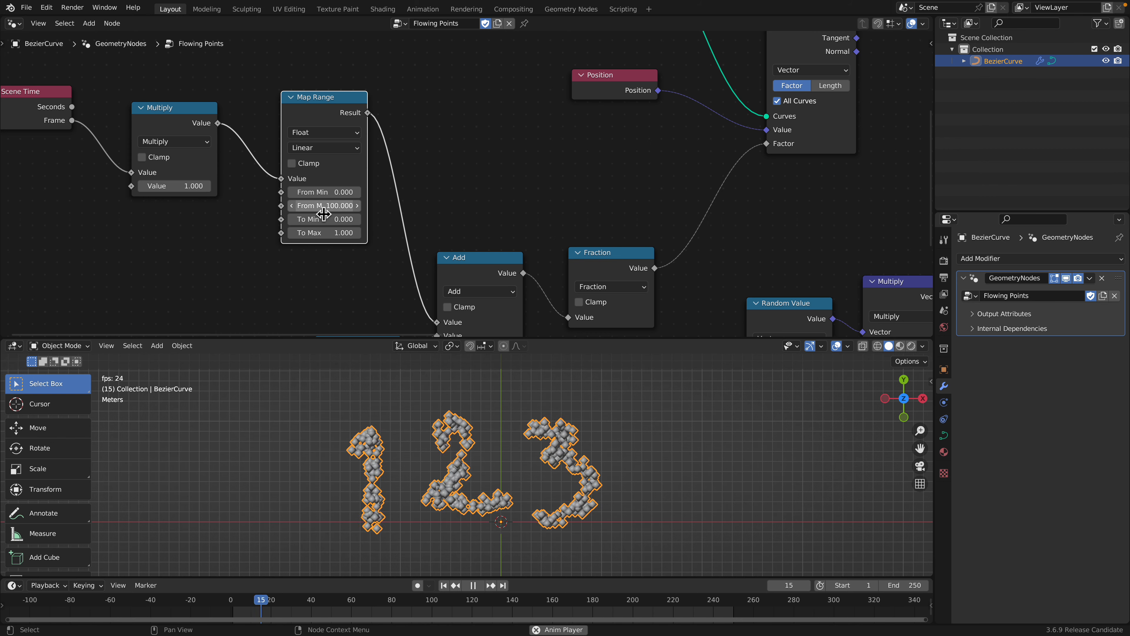
pyautogui.press('space')
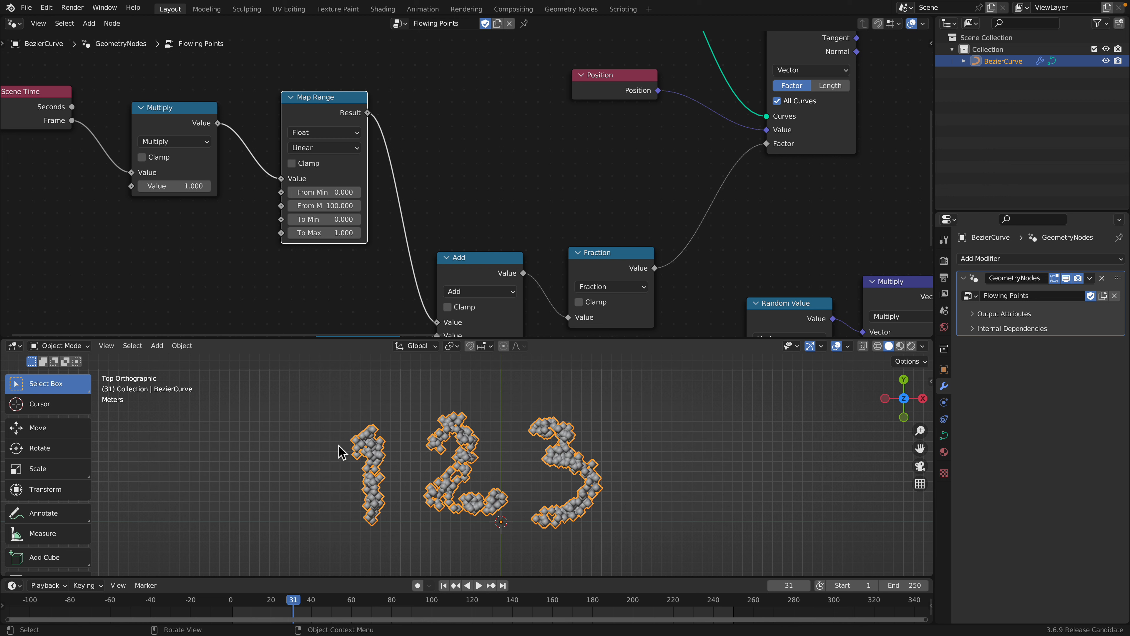
pyautogui.press('space')
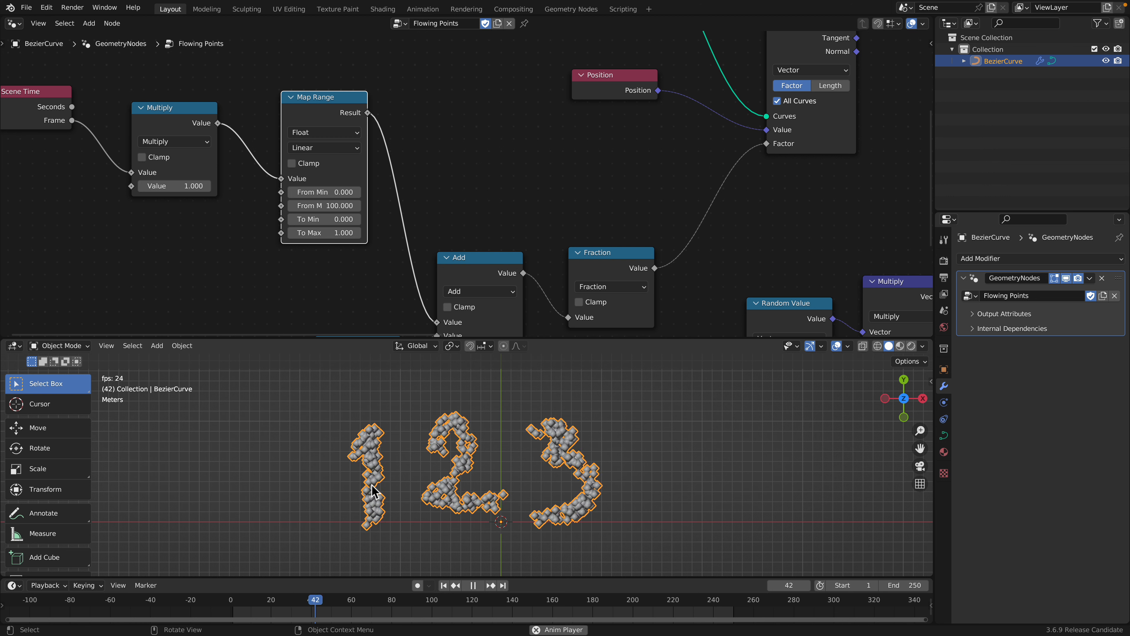
pyautogui.press('space')
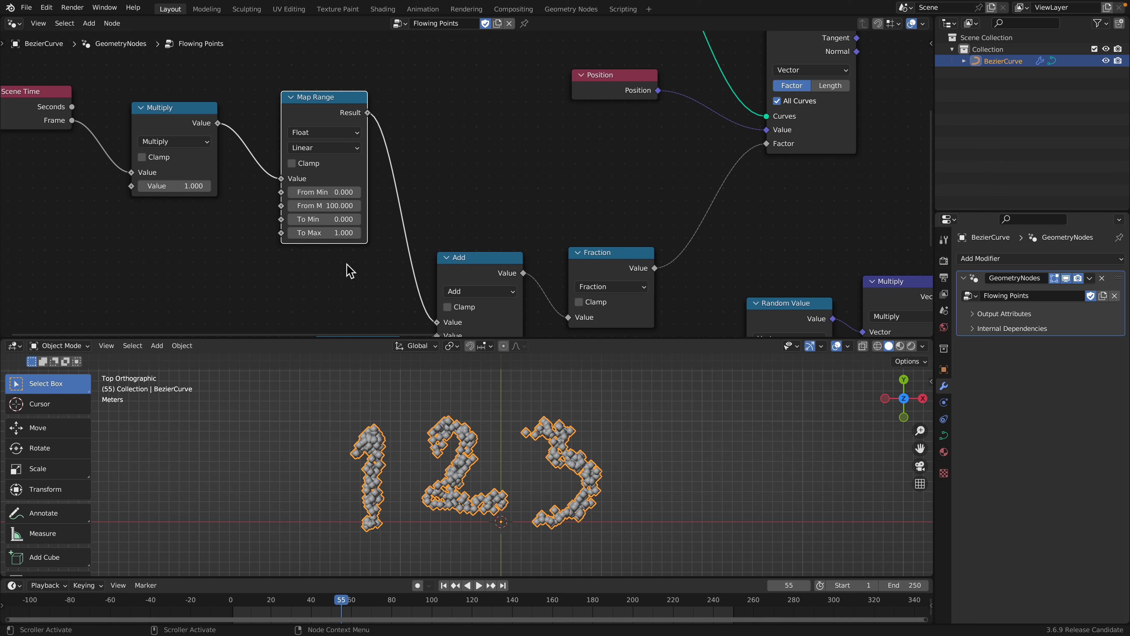
# - Test the Map Range node with From Max at 50 during playback, and return From Max to 100
pyautogui.click(340, 211)
pyautogui.write('50')
pyautogui.press('Return')
pyautogui.press('space')
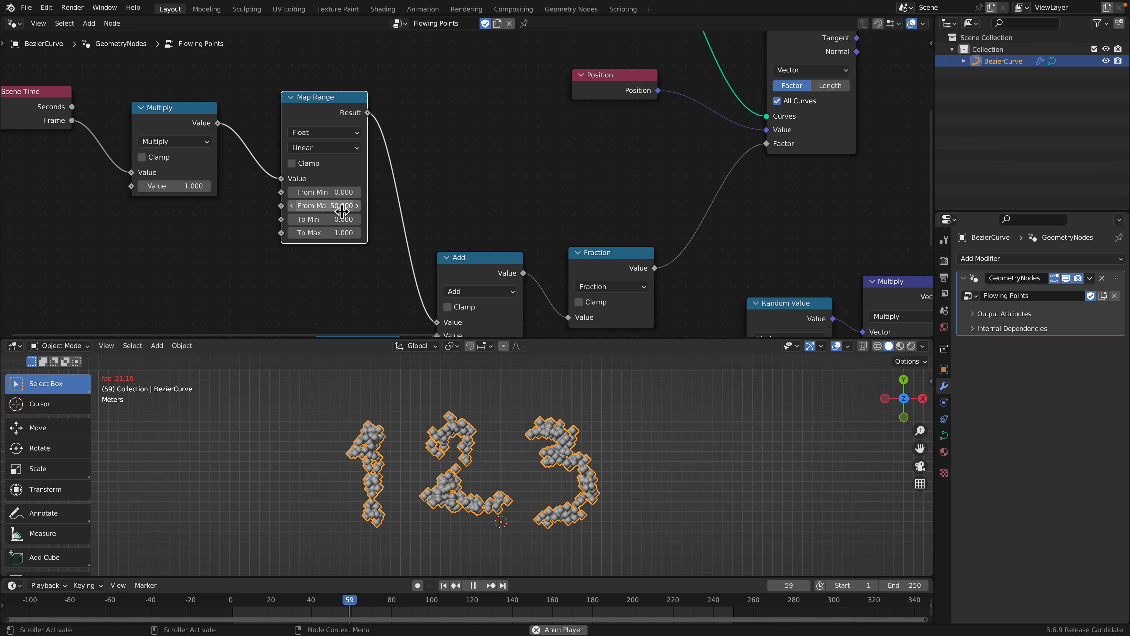
pyautogui.press('space')
pyautogui.click(339, 207)
pyautogui.press('Return')
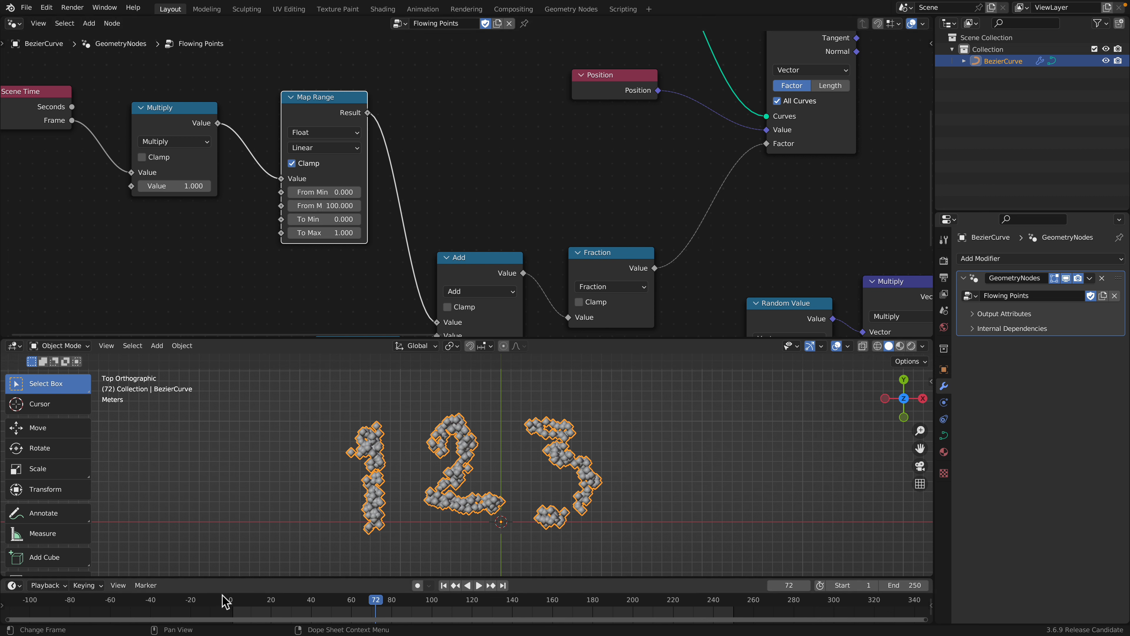
# - Play the animation from near the timeline's start to test Map Range's Clamp, turn Clamp off and stop playback
pyautogui.click(241, 601)
pyautogui.press('space')
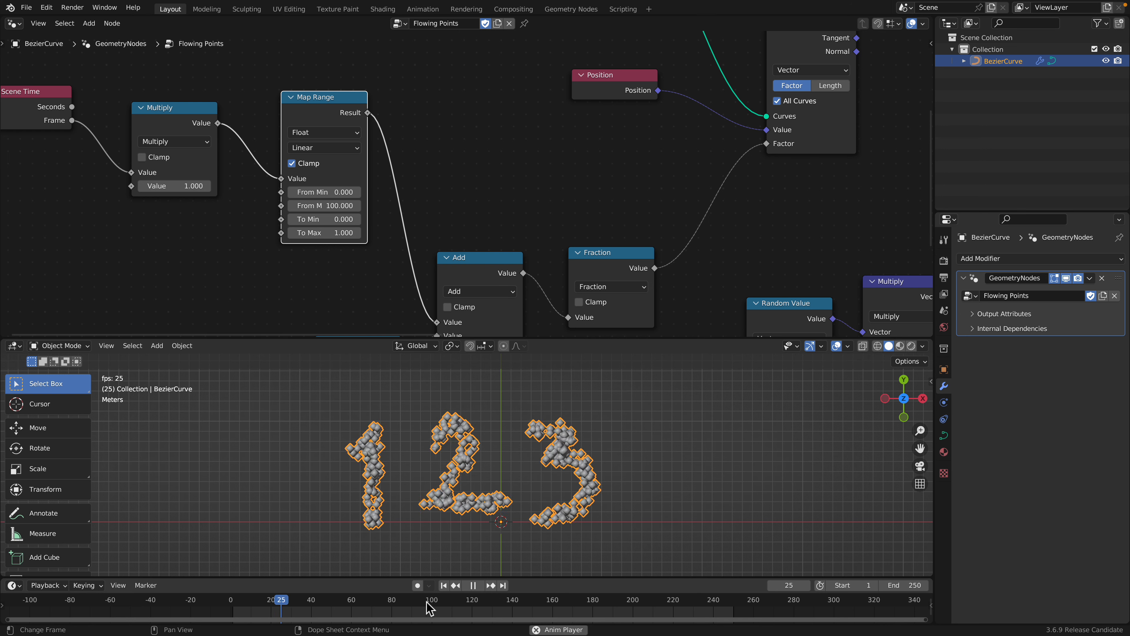
pyautogui.click(391, 609)
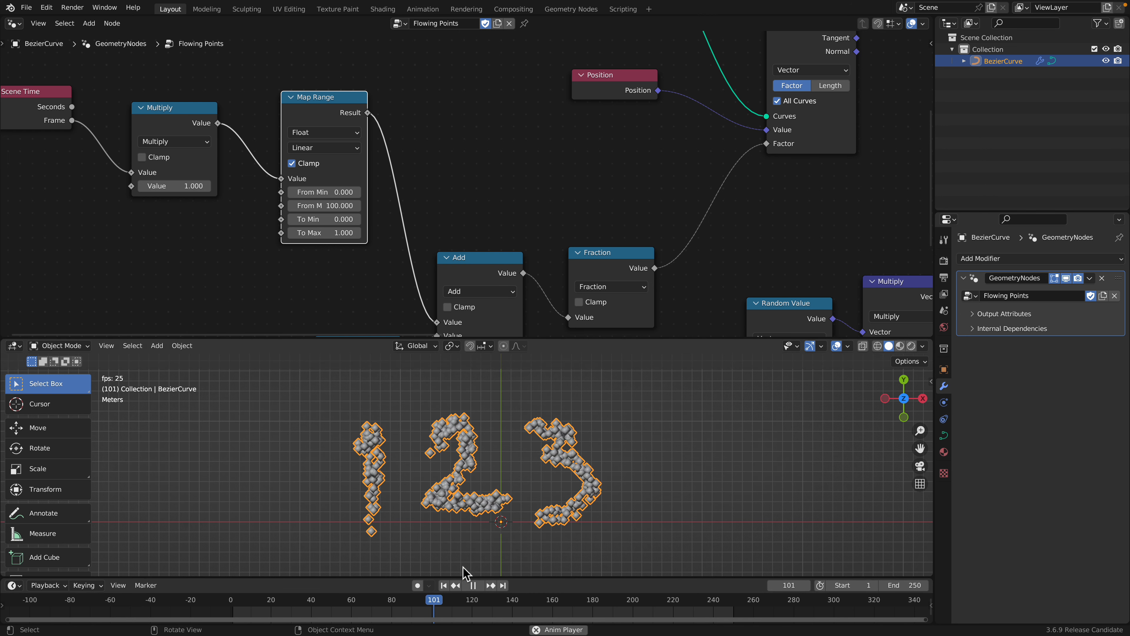
pyautogui.click(311, 164)
pyautogui.press('space')
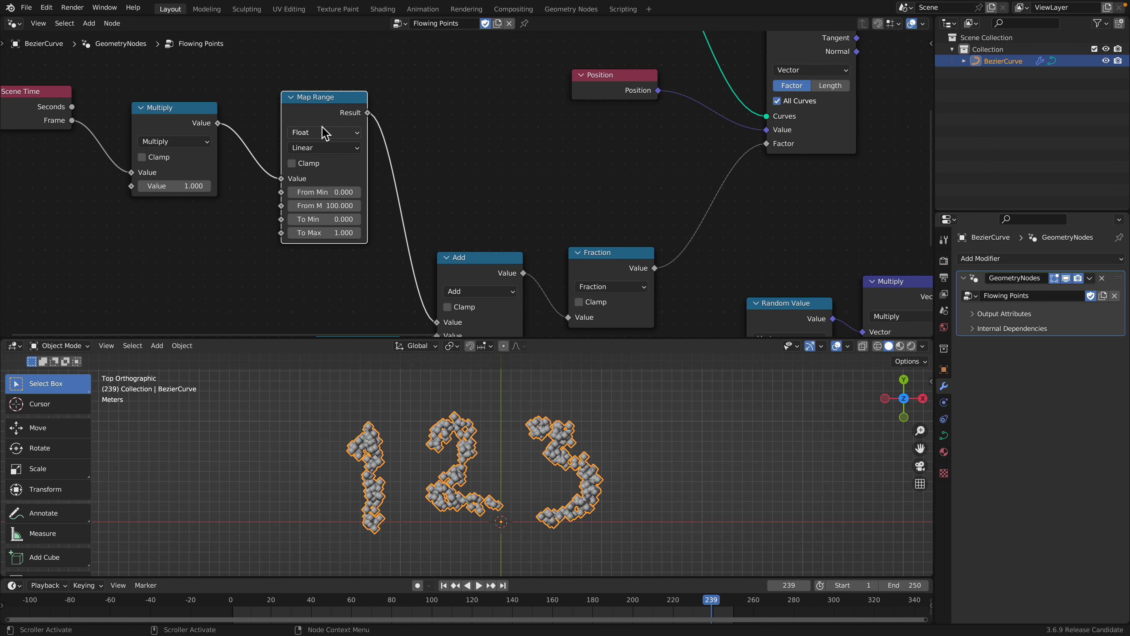
# - Move the Map Range, Add and Fraction nodes higher in the node tree and start the animation playback
pyautogui.moveTo(322, 106); pyautogui.dragTo(311, 94)
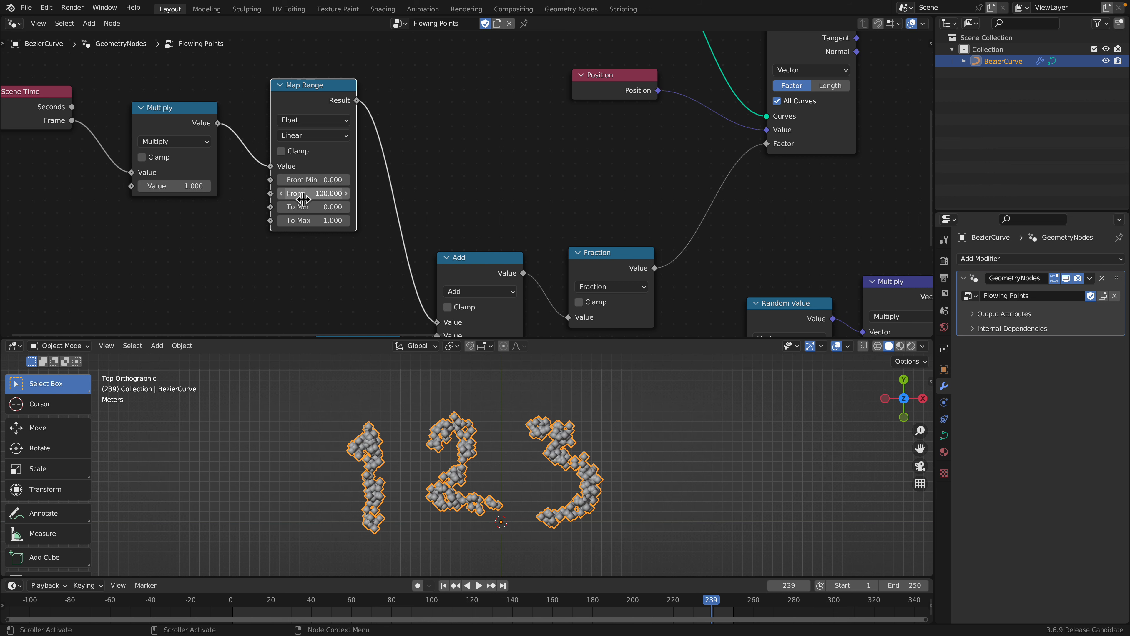
pyautogui.moveTo(467, 258); pyautogui.dragTo(460, 225)
pyautogui.moveTo(570, 252); pyautogui.dragTo(505, 222, button='middle')
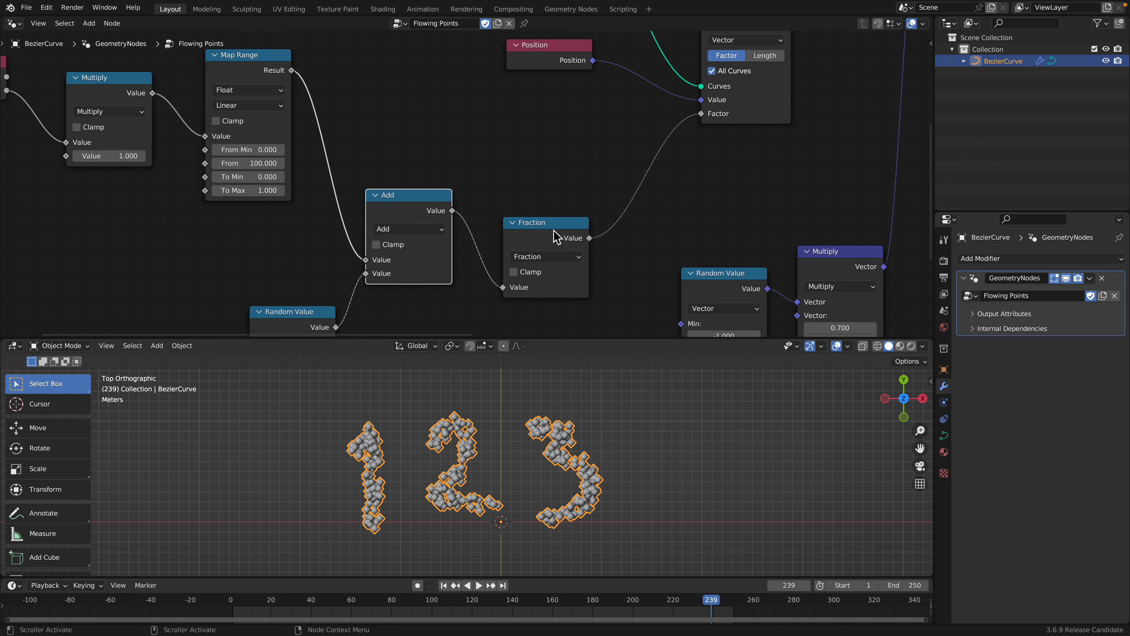
pyautogui.moveTo(560, 228); pyautogui.dragTo(546, 182)
pyautogui.press('space')
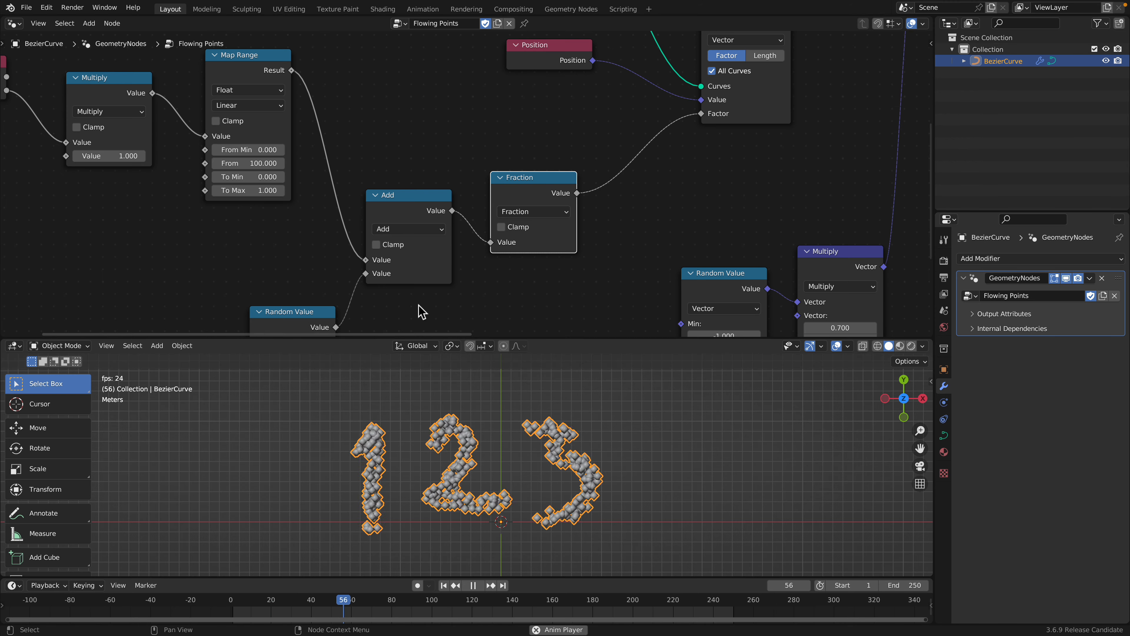
# - Try the Modulo operation in place of Fraction on the math node and adjust its second value
pyautogui.click(523, 211)
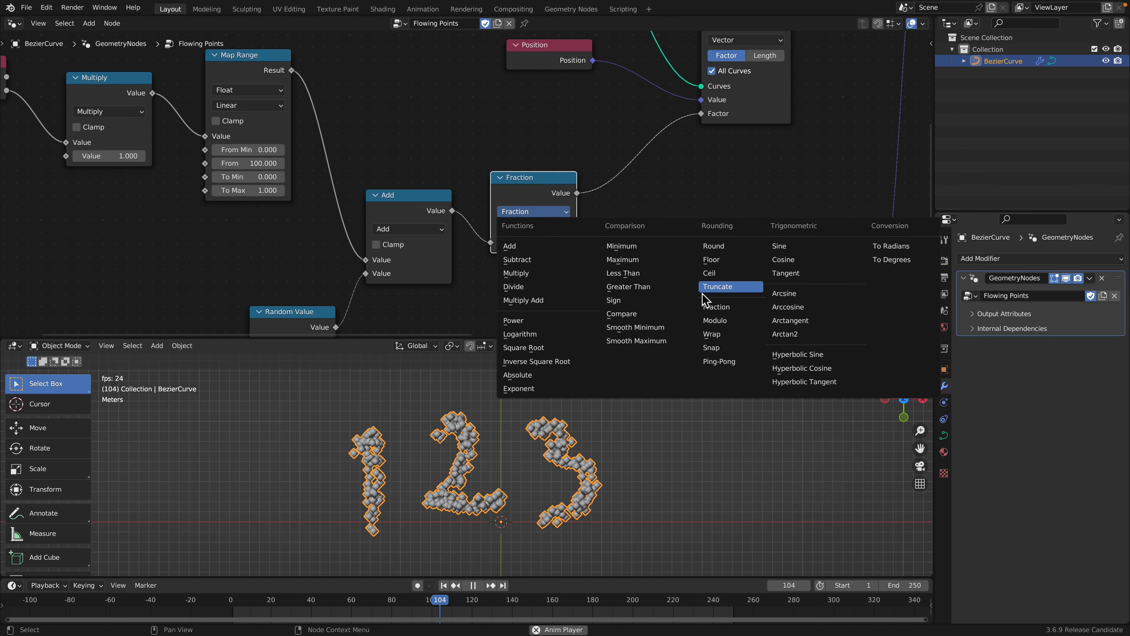
pyautogui.click(721, 321)
pyautogui.keyDown('shift'); pyautogui.moveTo(534, 257); pyautogui.dragTo(549, 274); pyautogui.keyUp('shift')
# - Try the Wrap operation on the math node feeding Sample Curve's Factor, setting Max to 0 and adjusting Min
pyautogui.click(534, 211)
pyautogui.click(681, 314)
pyautogui.click(543, 257)
pyautogui.write('0')
pyautogui.press('Return')
pyautogui.click(552, 271)
pyautogui.write('1')
pyautogui.press('Return')
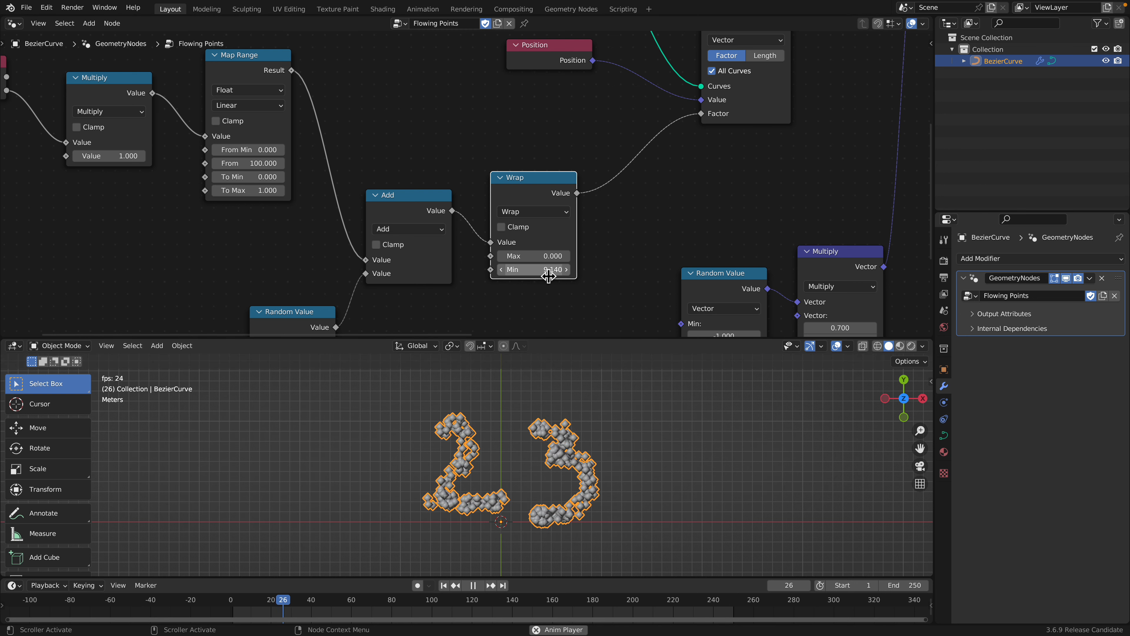
# - Try the Ping-Pong operation on the math node feeding Sample Curve's Factor with a Scale of 1
pyautogui.click(534, 211)
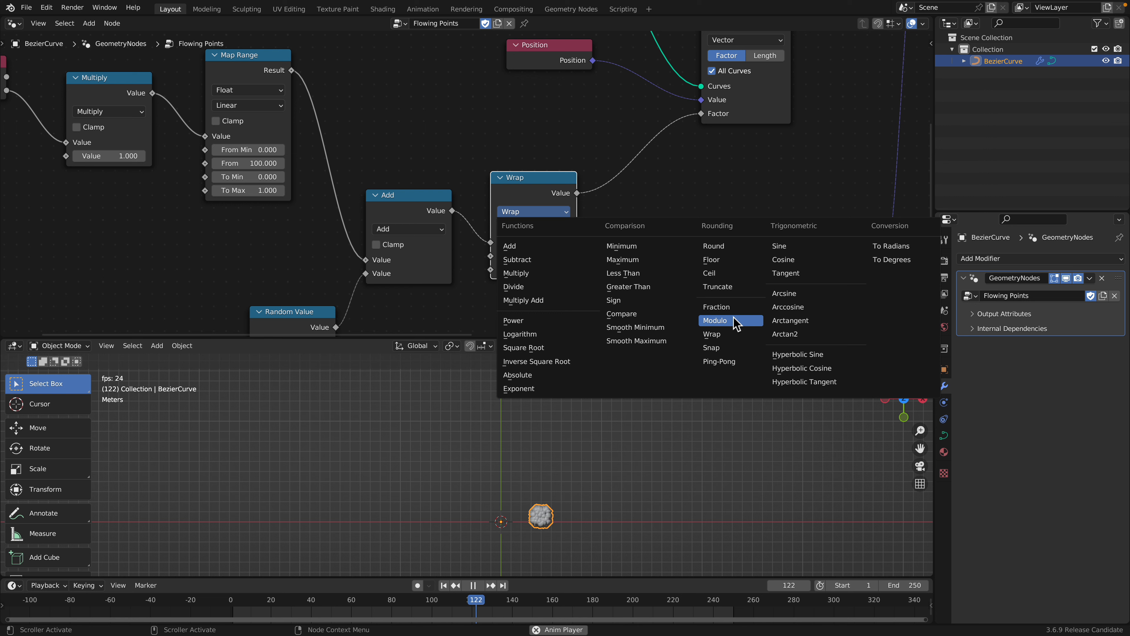
pyautogui.click(719, 361)
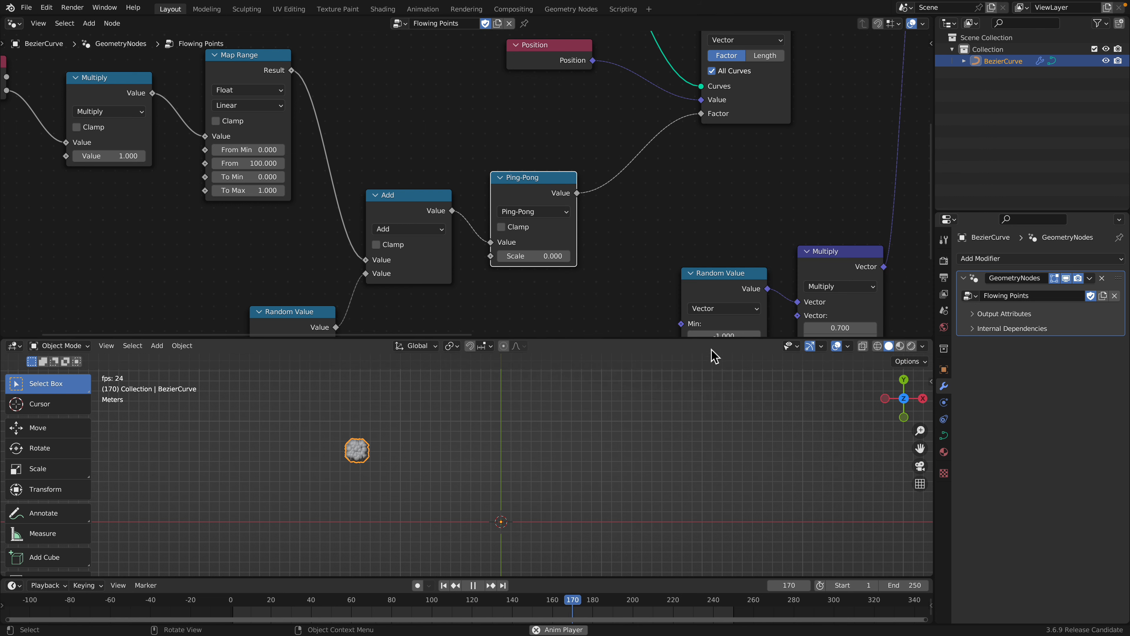
pyautogui.click(550, 256)
pyautogui.write('1')
pyautogui.press('Return')
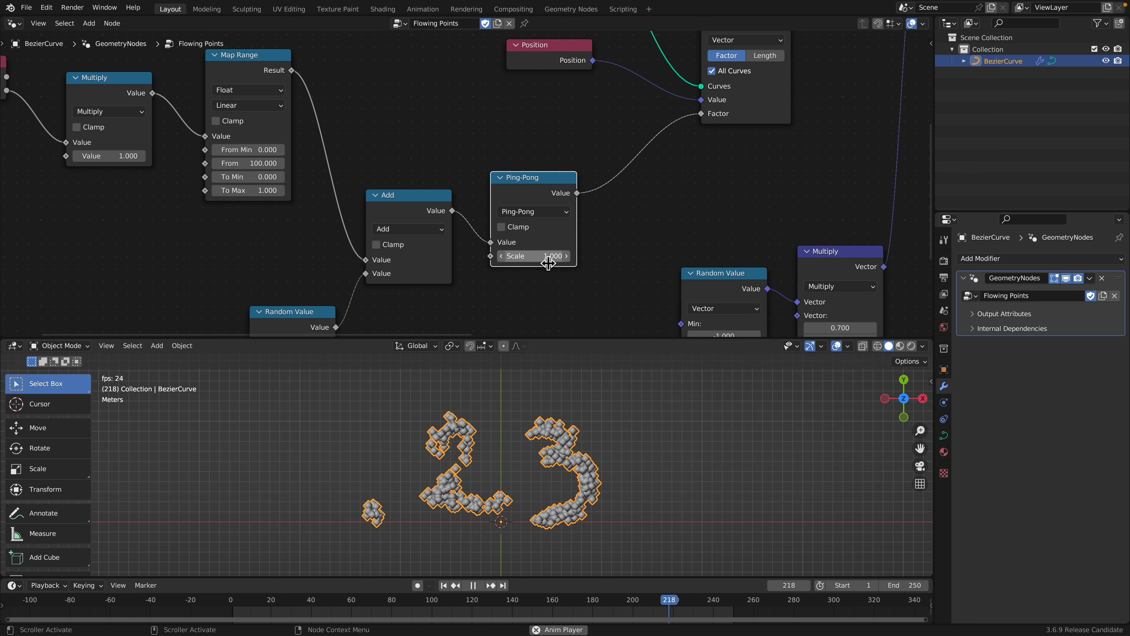
# - Set the math node feeding Sample Curve back to Fraction with Clamp enabled, raise the Add node slightly, and save the file
pyautogui.click(533, 211)
pyautogui.click(716, 307)
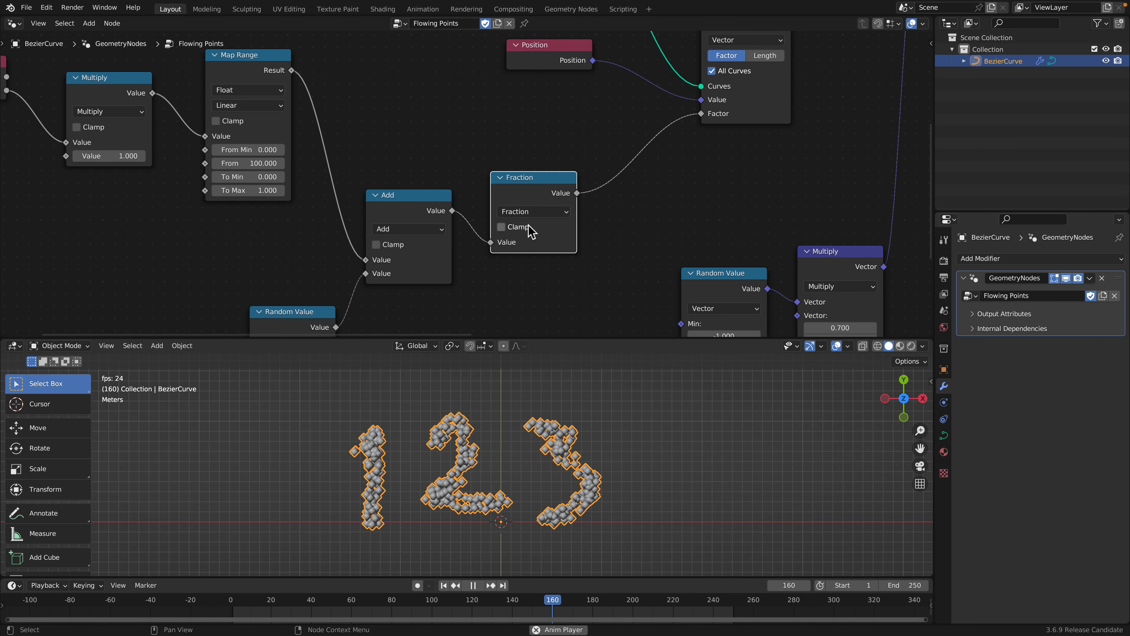
pyautogui.click(519, 227)
pyautogui.moveTo(411, 207); pyautogui.dragTo(404, 185)
pyautogui.hotkey('ctrl', 's')
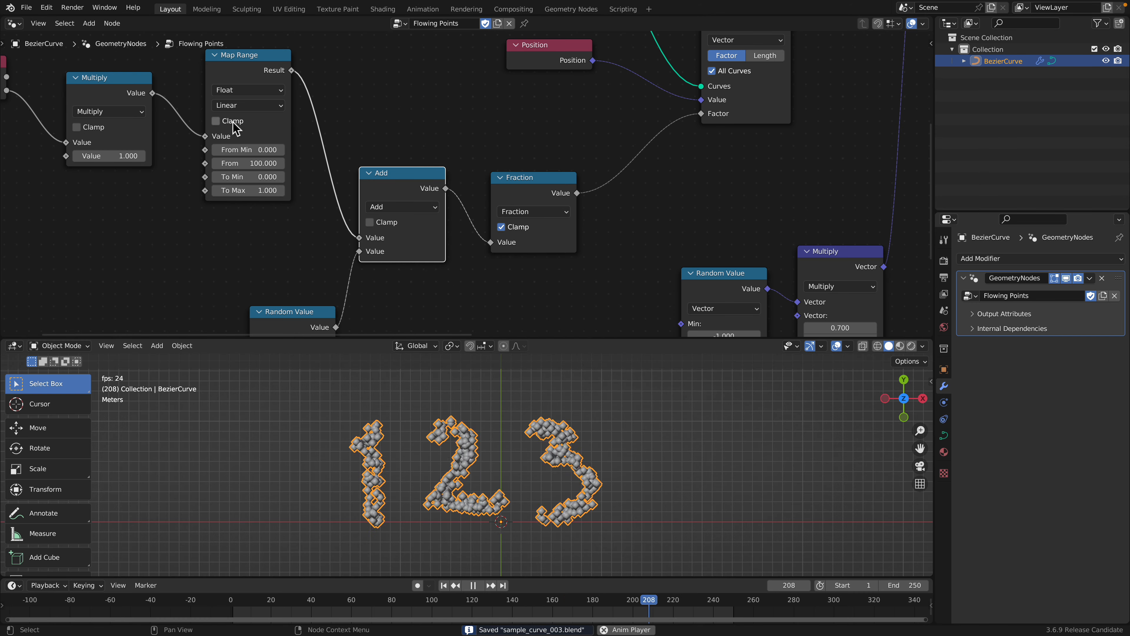
# - Adjust the placement of the Multiply, Add and float Random Value nodes in the chain leading to Fraction
pyautogui.click(231, 73)
pyautogui.moveTo(223, 94); pyautogui.dragTo(259, 106, button='middle')
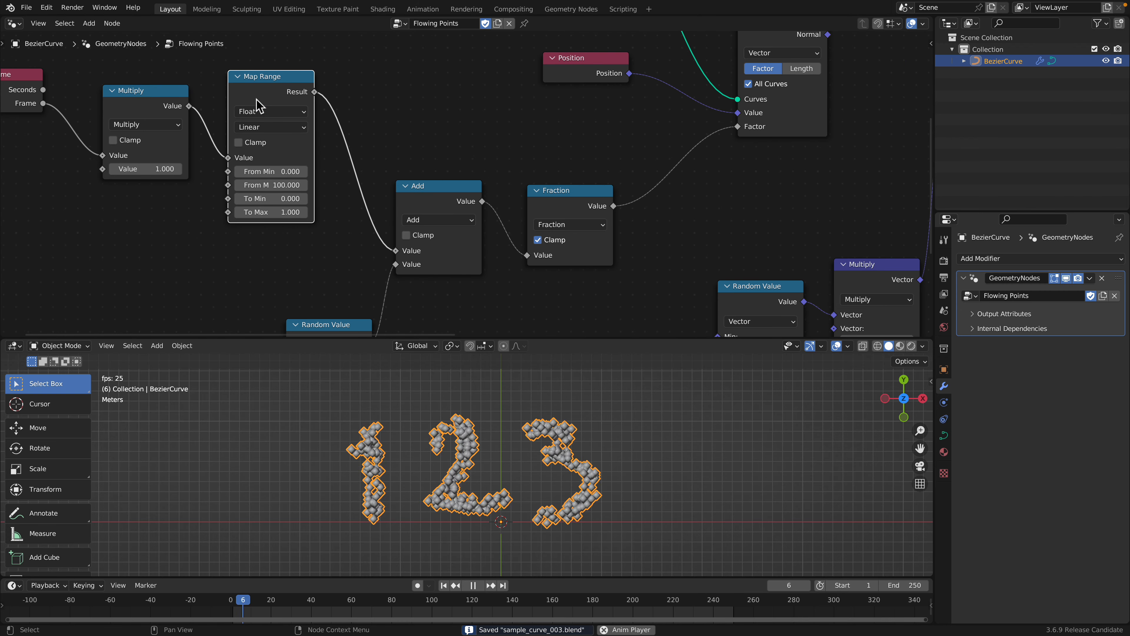
pyautogui.moveTo(256, 99); pyautogui.dragTo(256, 104)
pyautogui.moveTo(92, 92); pyautogui.dragTo(169, 107, button='middle')
pyautogui.scroll(-1, 169, 106)
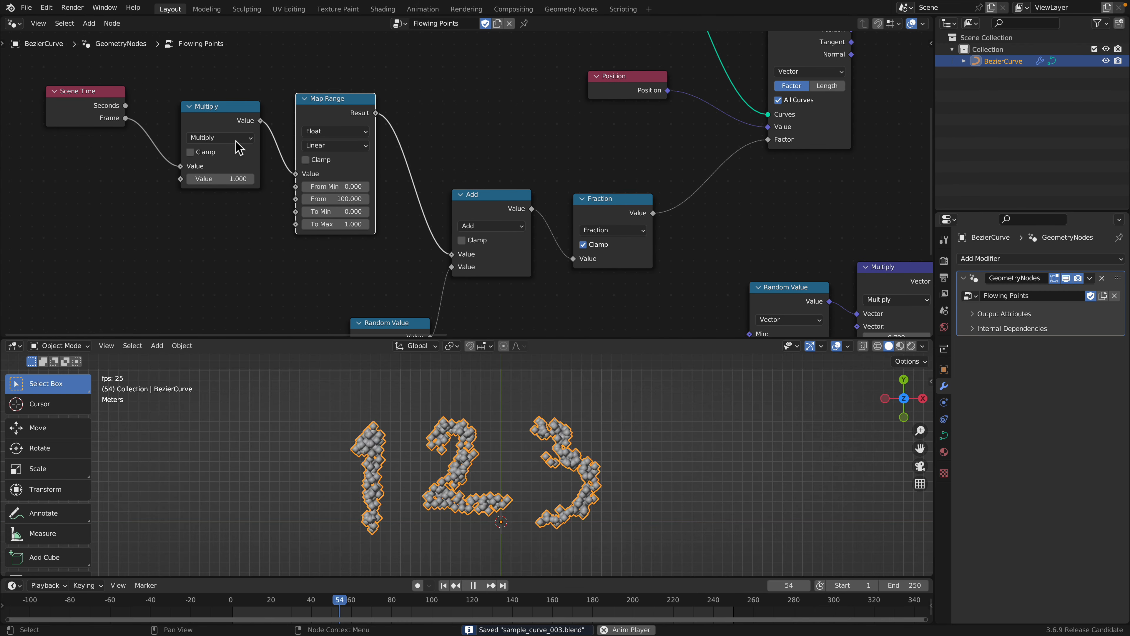
pyautogui.moveTo(236, 143); pyautogui.dragTo(225, 138)
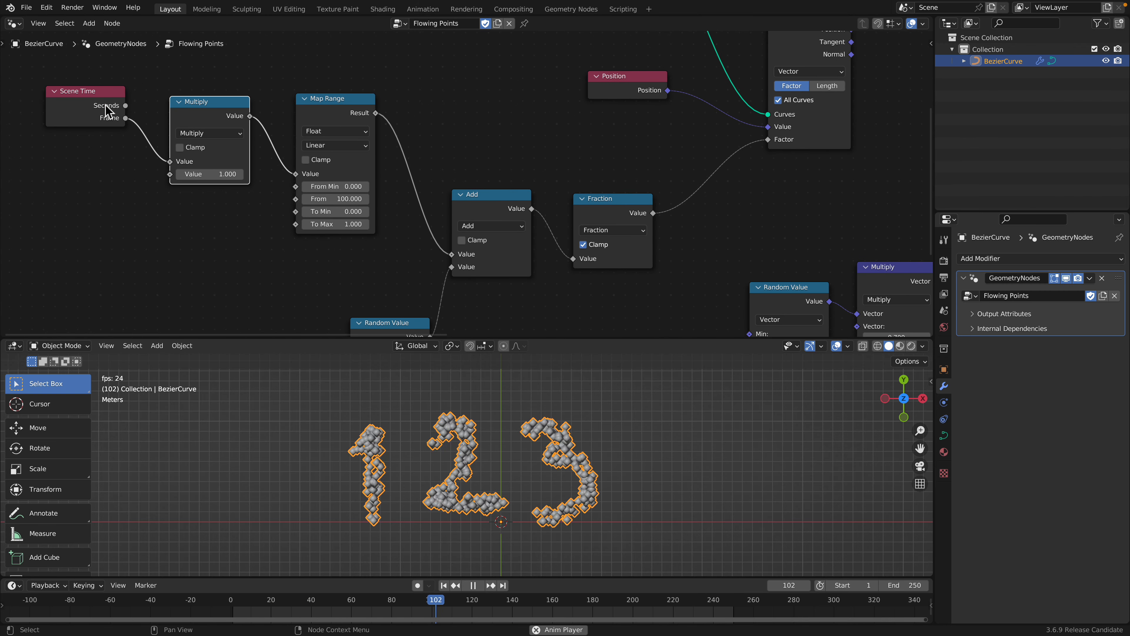
pyautogui.moveTo(492, 195); pyautogui.dragTo(490, 187)
pyautogui.moveTo(401, 290); pyautogui.dragTo(363, 230, button='middle')
pyautogui.moveTo(351, 264); pyautogui.dragTo(326, 229)
# - Cut the link from Random Value to Add and test the Add node's second value up to 0.700 during playback
pyautogui.press('space')
pyautogui.click(267, 598)
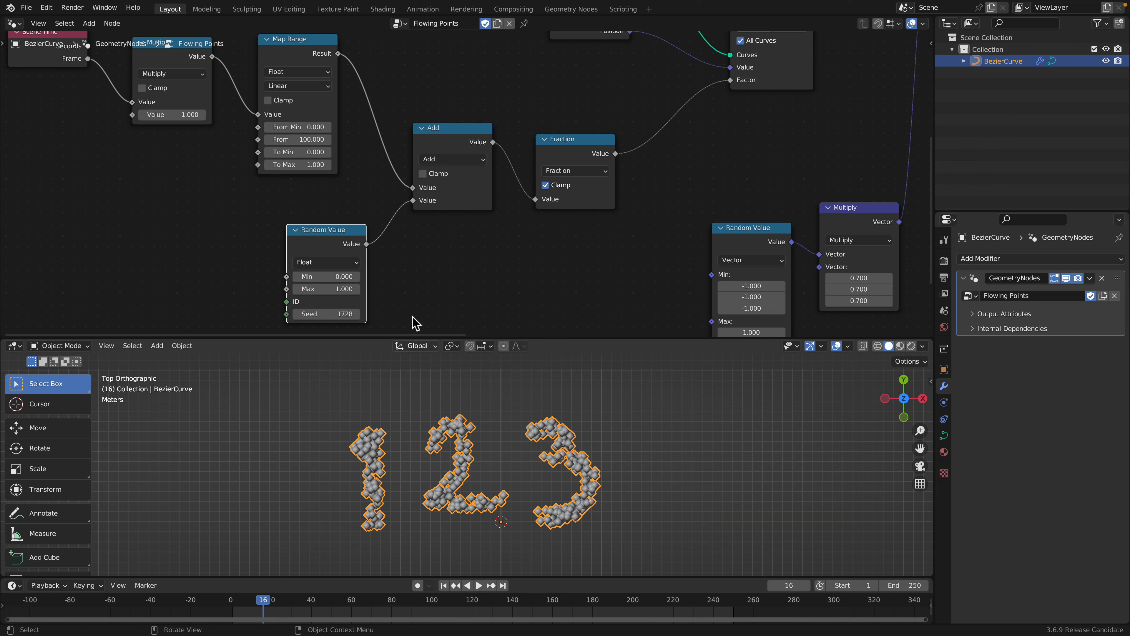
pyautogui.press('space')
pyautogui.keyDown('ctrl'); pyautogui.moveTo(410, 210); pyautogui.dragTo(430, 230, button='right'); pyautogui.keyUp('ctrl')
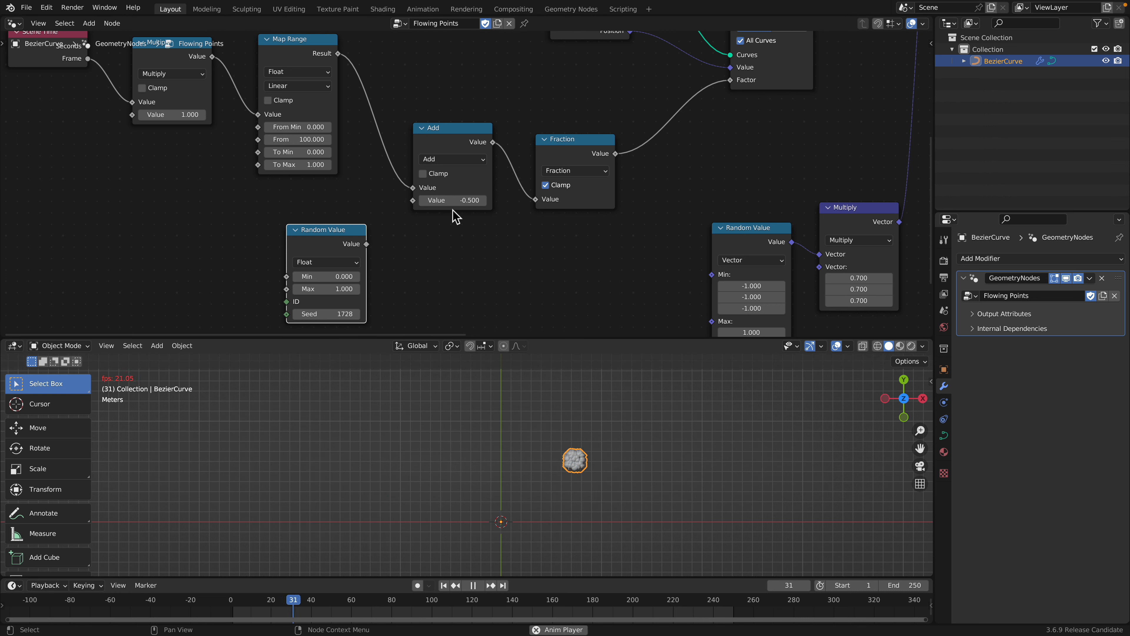
pyautogui.moveTo(457, 202); pyautogui.dragTo(503, 202)
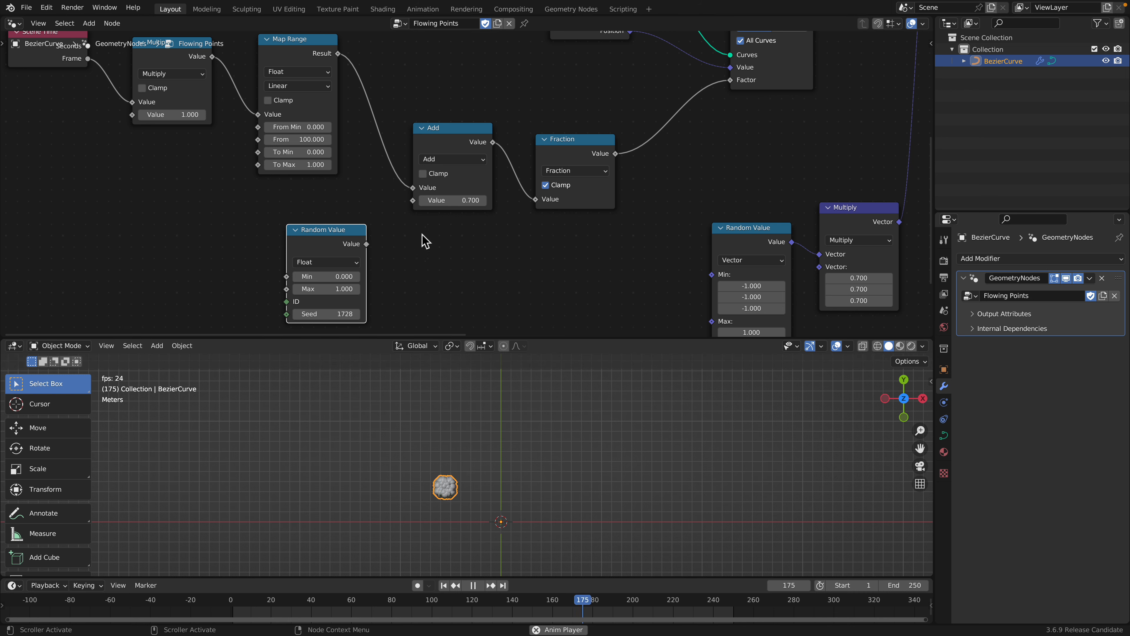
# - Reconnect Random Value's output to the Add node's second Value input and review the animation playback
pyautogui.moveTo(367, 244); pyautogui.dragTo(413, 200)
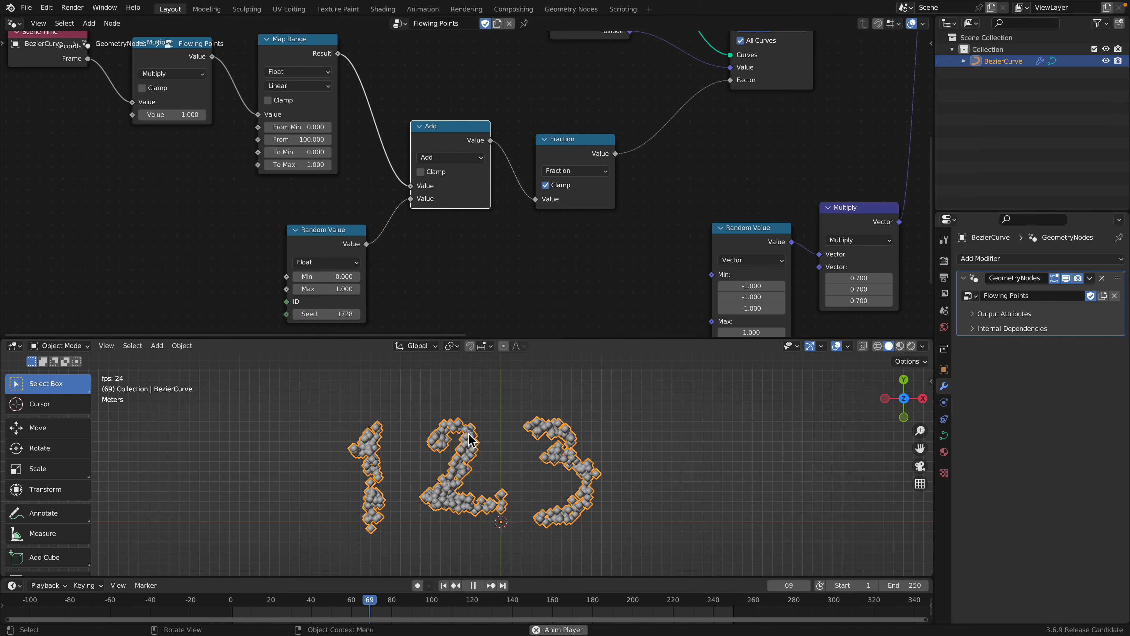
pyautogui.press('space')
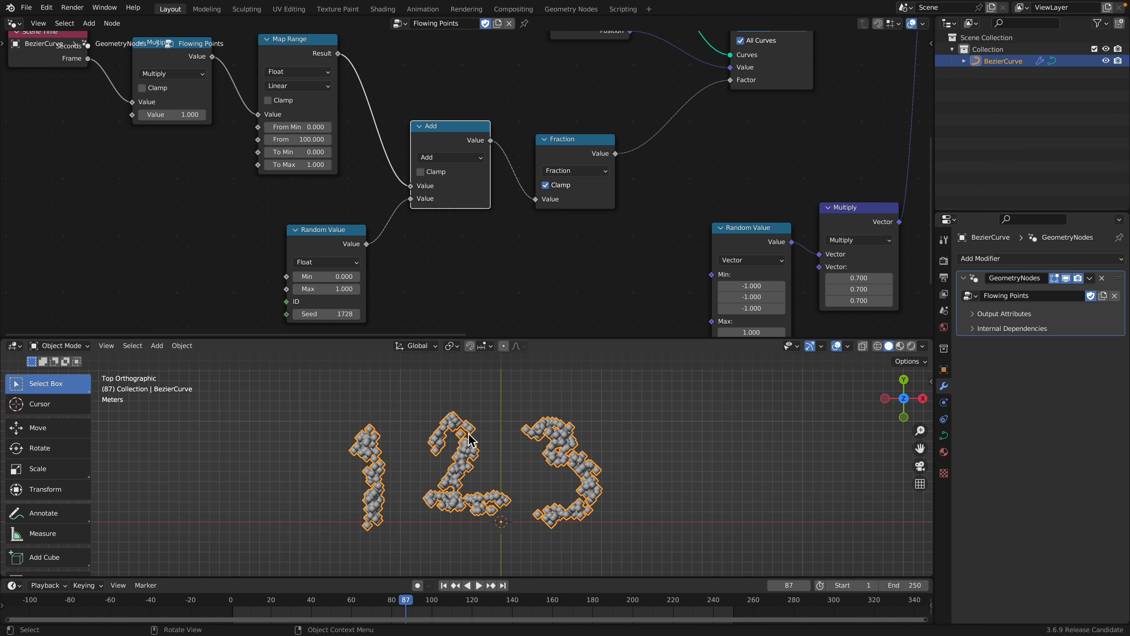
pyautogui.press('space')
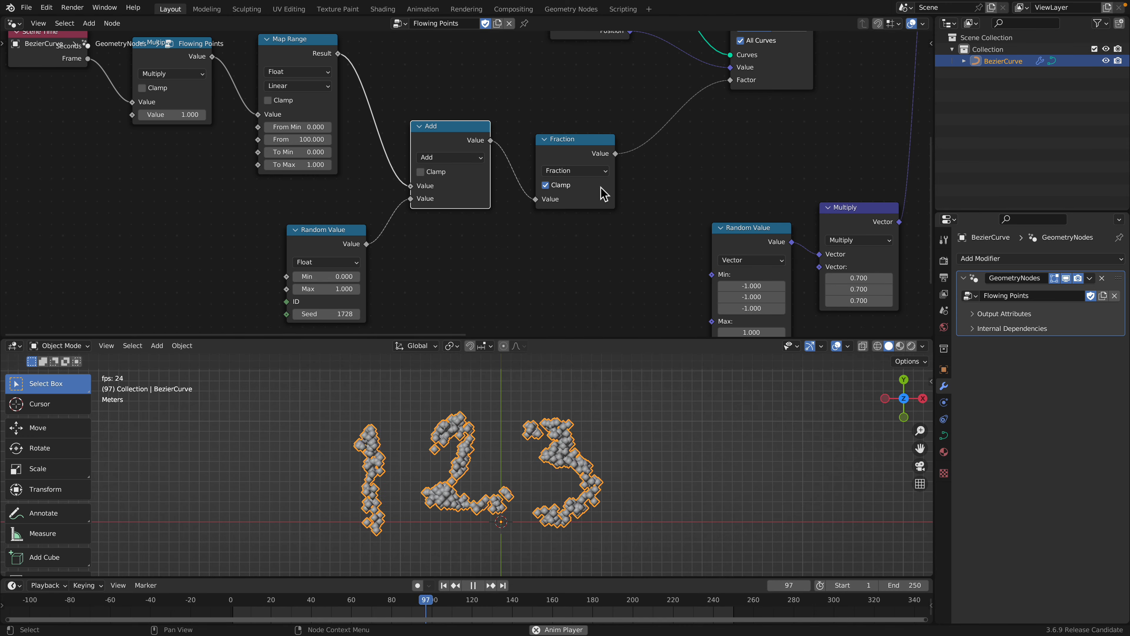
# - Examine the node tree from Sample Curve through Set Position to Curve to Points, and pause the playback
pyautogui.moveTo(744, 100); pyautogui.dragTo(584, 254, button='middle')
pyautogui.scroll(-2, 604, 182)
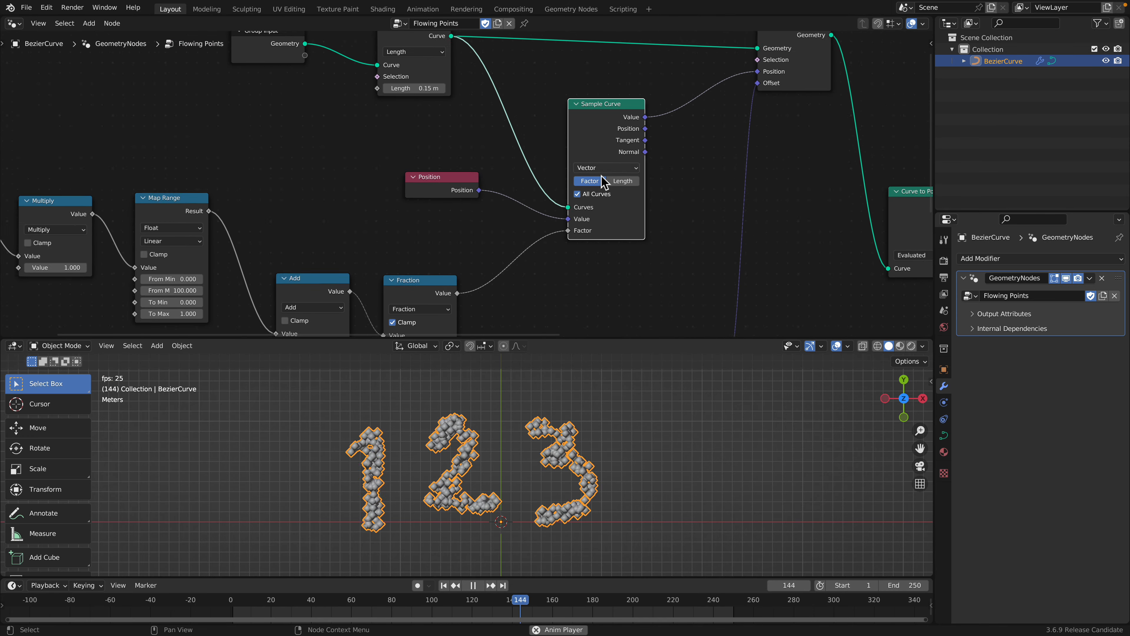
pyautogui.moveTo(604, 181); pyautogui.dragTo(527, 190, button='middle')
pyautogui.moveTo(520, 126); pyautogui.dragTo(519, 121)
pyautogui.moveTo(780, 213); pyautogui.dragTo(480, 209, button='middle')
pyautogui.click(545, 205)
pyautogui.moveTo(479, 209); pyautogui.dragTo(477, 189)
pyautogui.moveTo(477, 190); pyautogui.dragTo(453, 135, button='middle')
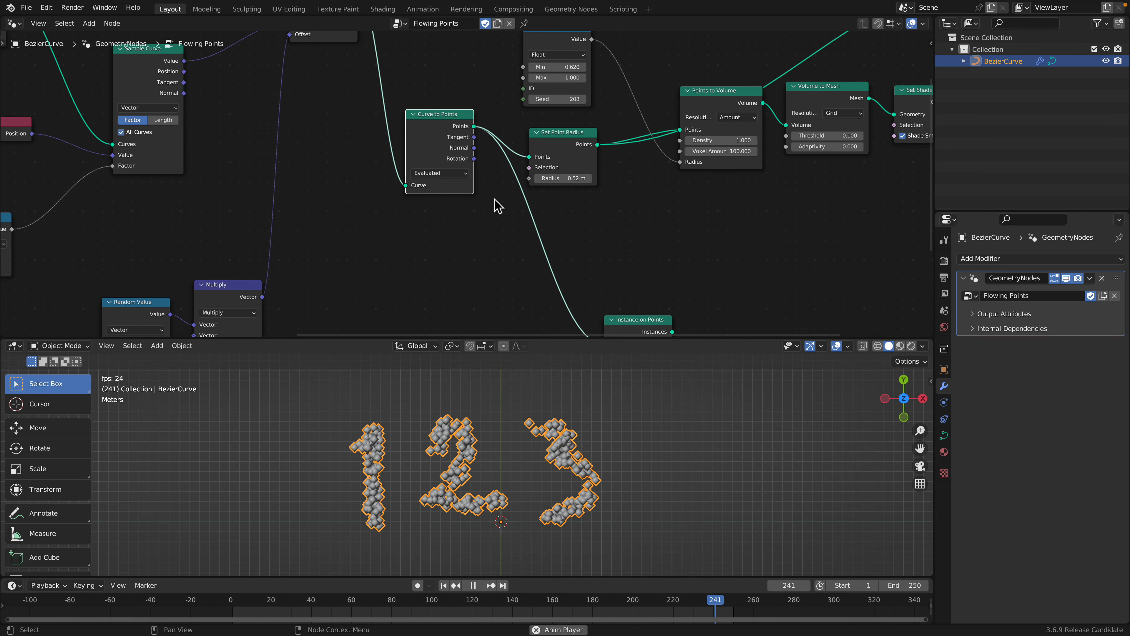
pyautogui.press('space')
# - Reposition Instance on Points and Group Output, and connect the Instances output to Group Output's Geometry input
pyautogui.moveTo(648, 321); pyautogui.dragTo(605, 247)
pyautogui.scroll(-2, 629, 232)
pyautogui.moveTo(748, 175); pyautogui.dragTo(548, 261, button='middle')
pyautogui.moveTo(768, 90); pyautogui.dragTo(713, 315)
pyautogui.moveTo(713, 315); pyautogui.dragTo(748, 201, button='middle')
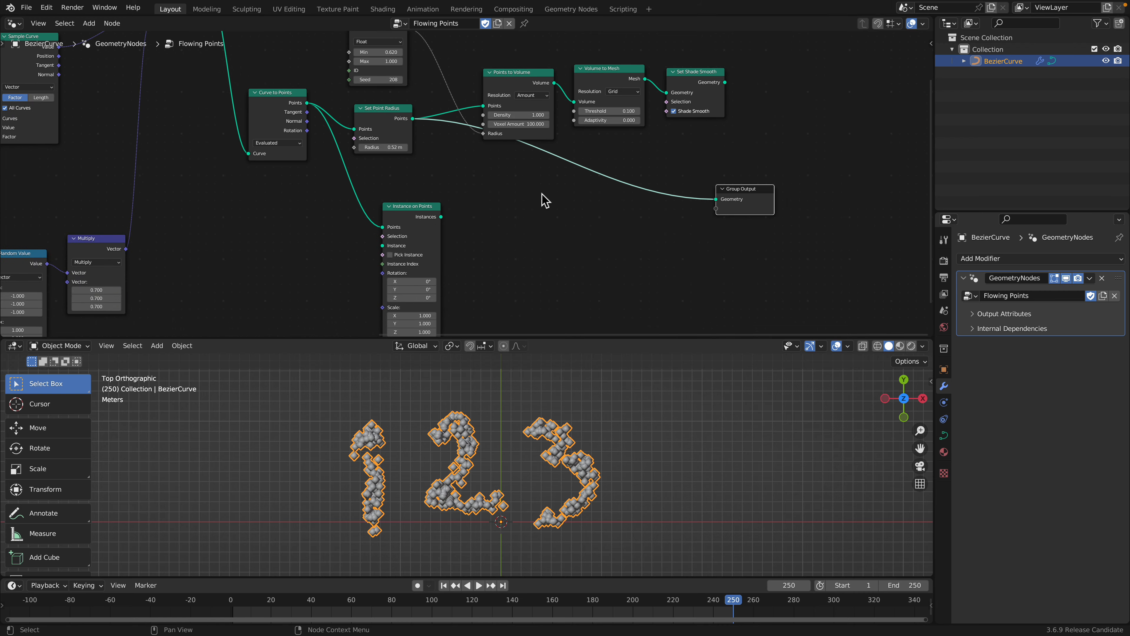
pyautogui.scroll(1, 461, 211)
pyautogui.moveTo(440, 220); pyautogui.dragTo(735, 201)
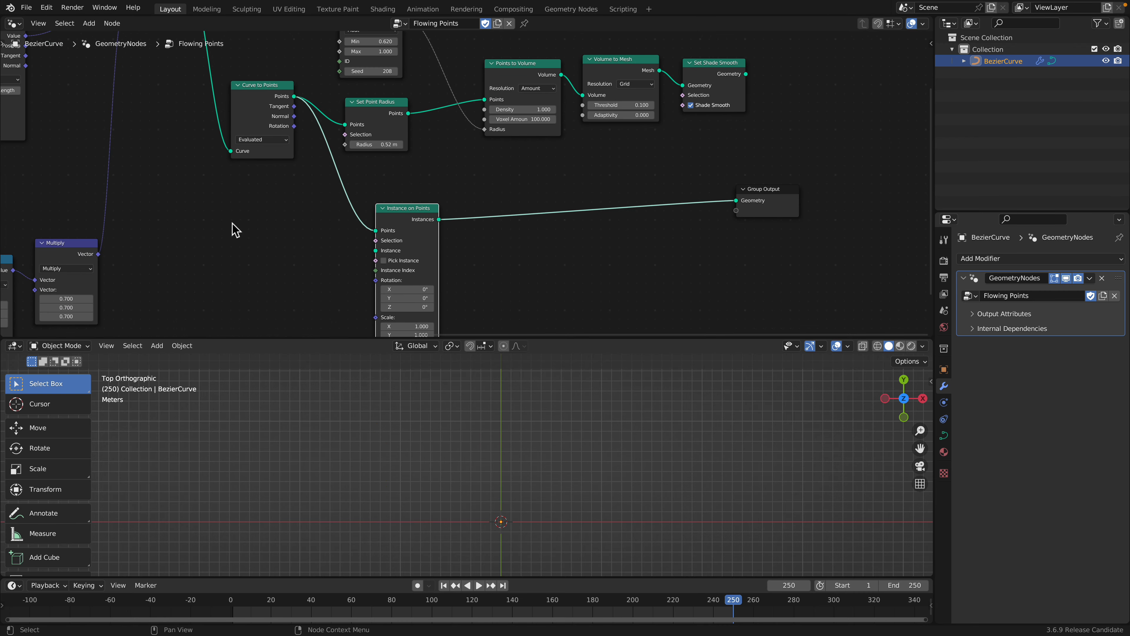
# - Add a Cube mesh node and connect its Mesh output to the Instance input of Instance on Points
pyautogui.moveTo(235, 227); pyautogui.dragTo(284, 218, button='middle')
pyautogui.hotkey('shift', 'a')
pyautogui.write('box')
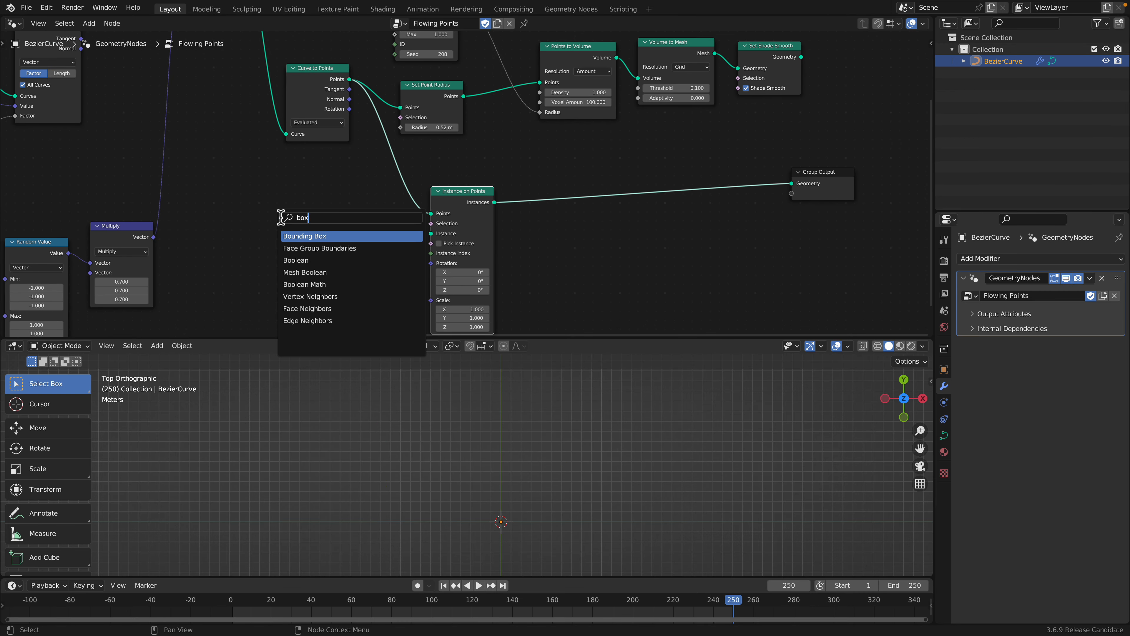
pyautogui.write('cube')
pyautogui.press('Return')
pyautogui.click(314, 243)
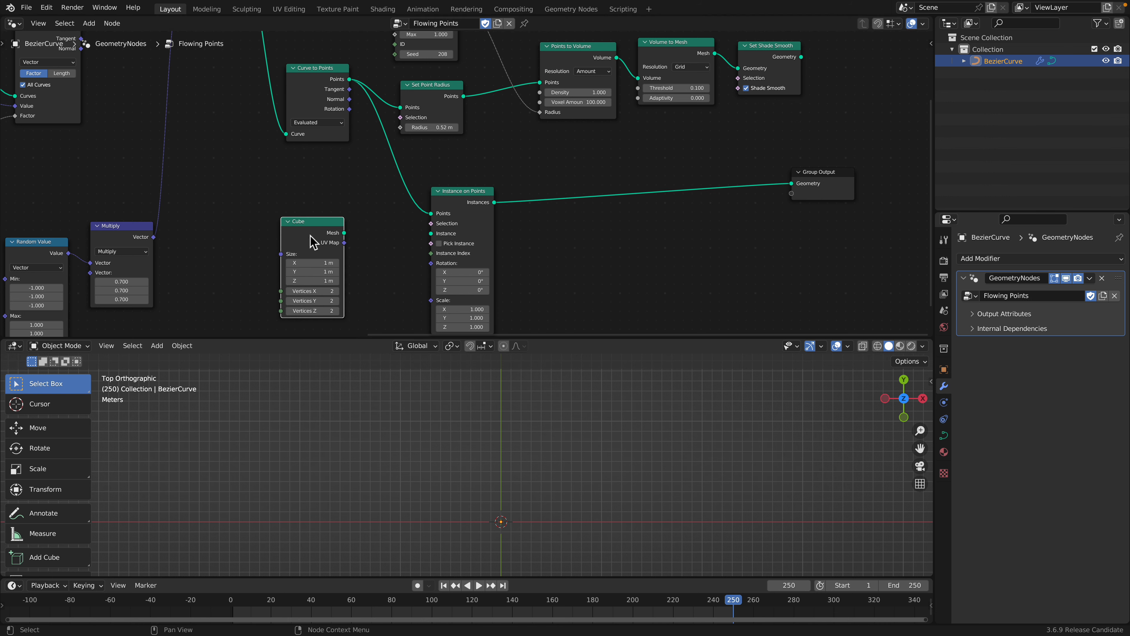
pyautogui.moveTo(344, 233); pyautogui.dragTo(434, 236)
# - Play back the cube instances flowing along the numbers, and pause the animation
pyautogui.press('space')
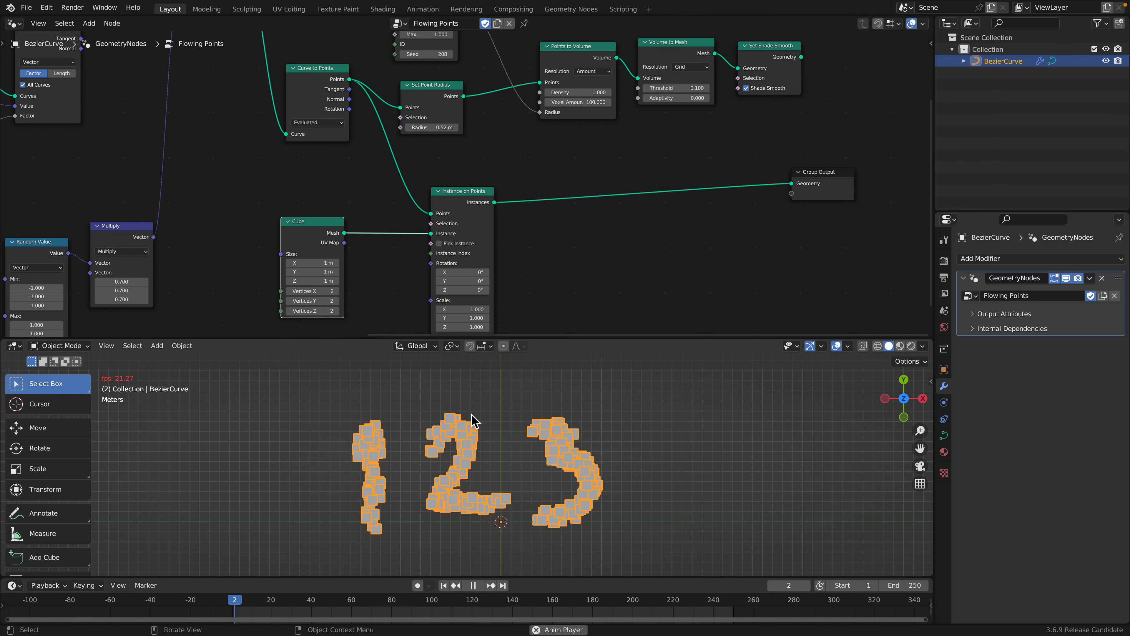
pyautogui.click(503, 407)
pyautogui.scroll(1, 504, 408)
pyautogui.press('space')
# - Connect Set Shade Smooth's Geometry to Group Output and rearrange the Group Output, Volume to Mesh and Points to Volume nodes
pyautogui.moveTo(801, 57); pyautogui.dragTo(791, 183)
pyautogui.moveTo(823, 171); pyautogui.dragTo(854, 59)
pyautogui.moveTo(635, 127); pyautogui.dragTo(627, 184)
pyautogui.moveTo(541, 125); pyautogui.dragTo(547, 178)
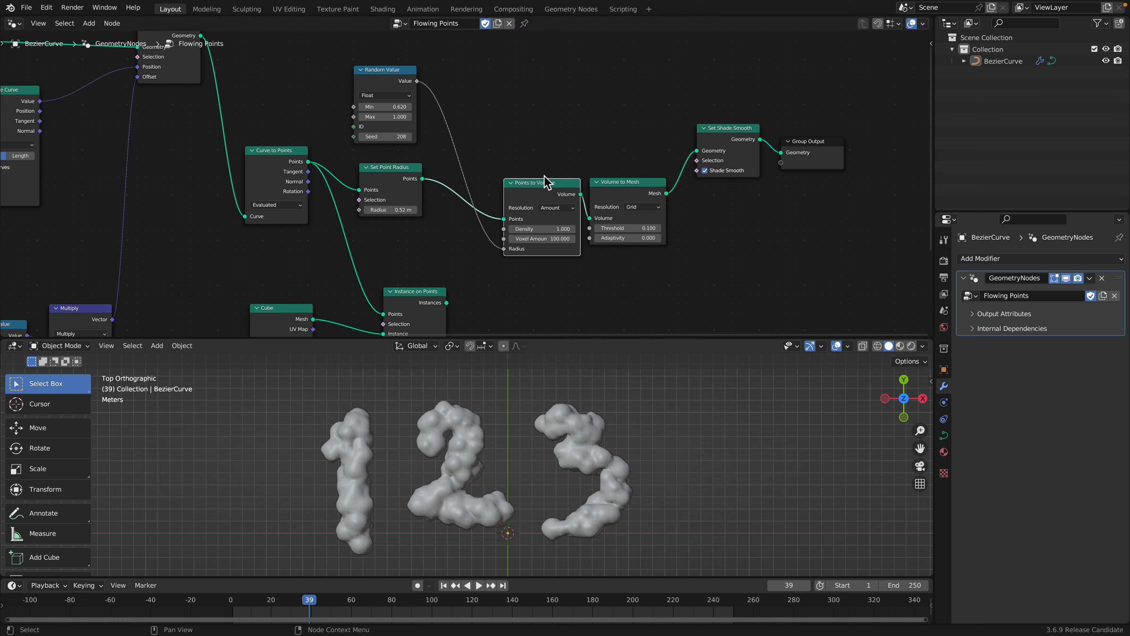
pyautogui.moveTo(546, 179); pyautogui.dragTo(540, 149, button='middle')
# - Test Points to Volume's Voxel Amount down to 50.600 during playback and restore it to 100
pyautogui.scroll(2, 561, 189)
pyautogui.press('space')
pyautogui.click(558, 213)
pyautogui.write('66.6')
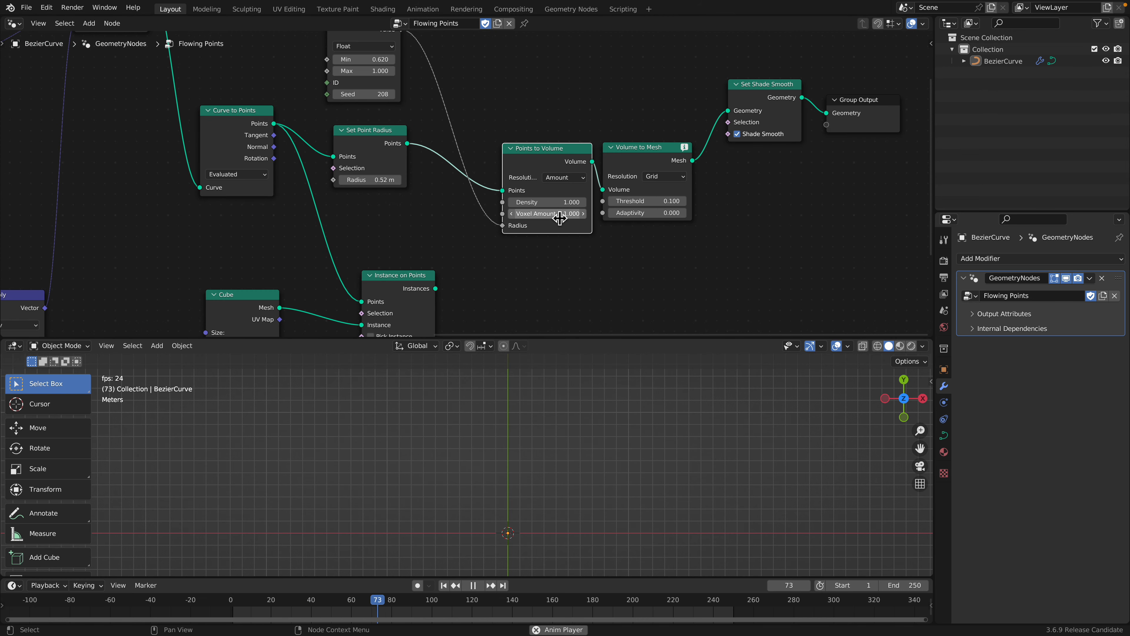
pyautogui.press('Return')
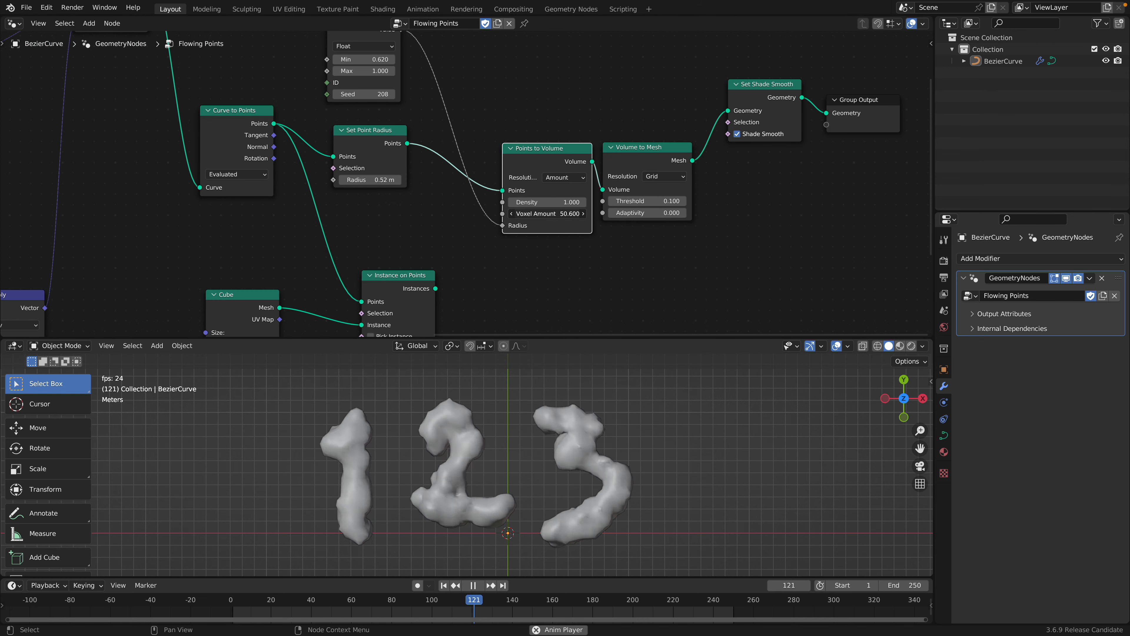
pyautogui.moveTo(518, 214); pyautogui.dragTo(555, 218)
pyautogui.press('space')
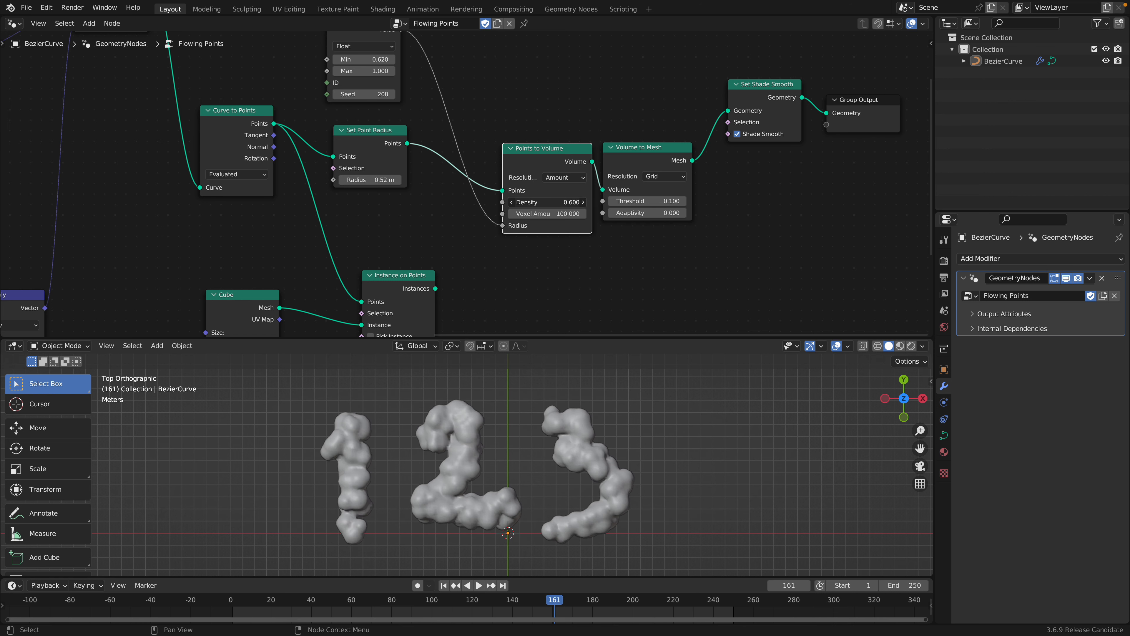
# - Try Volume to Mesh with Adaptivity 1.000 and Shade Smooth disabled, checking the faceted mesh during playback
pyautogui.moveTo(629, 154); pyautogui.dragTo(632, 152)
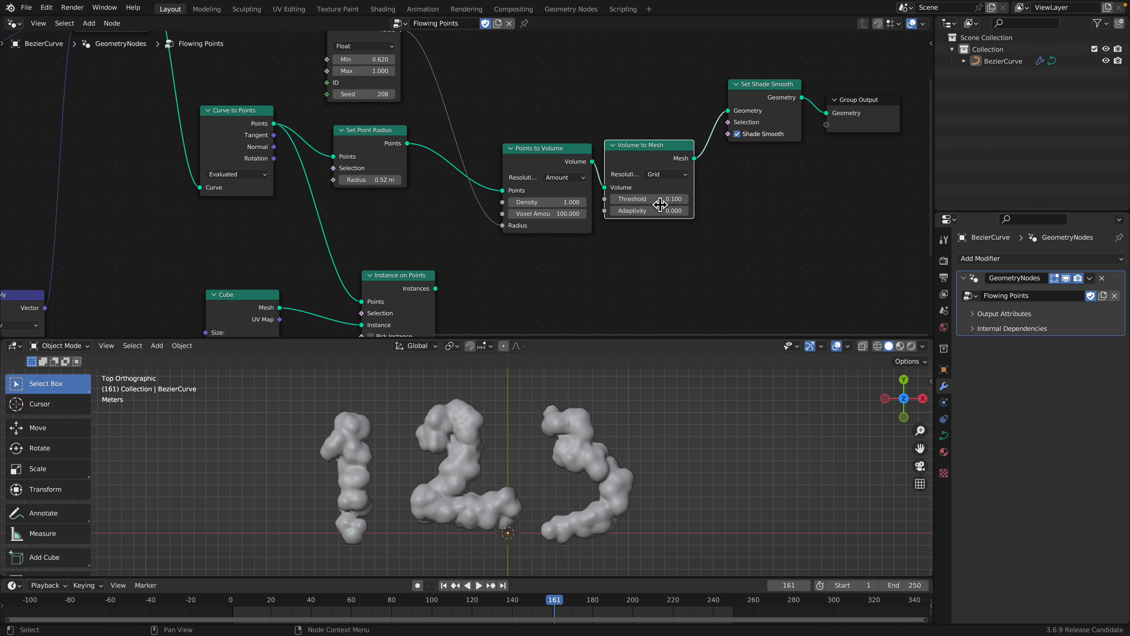
pyautogui.moveTo(659, 210); pyautogui.dragTo(741, 211)
pyautogui.press('space')
pyautogui.press('space')
pyautogui.click(752, 137)
pyautogui.moveTo(645, 494); pyautogui.dragTo(676, 514, button='middle')
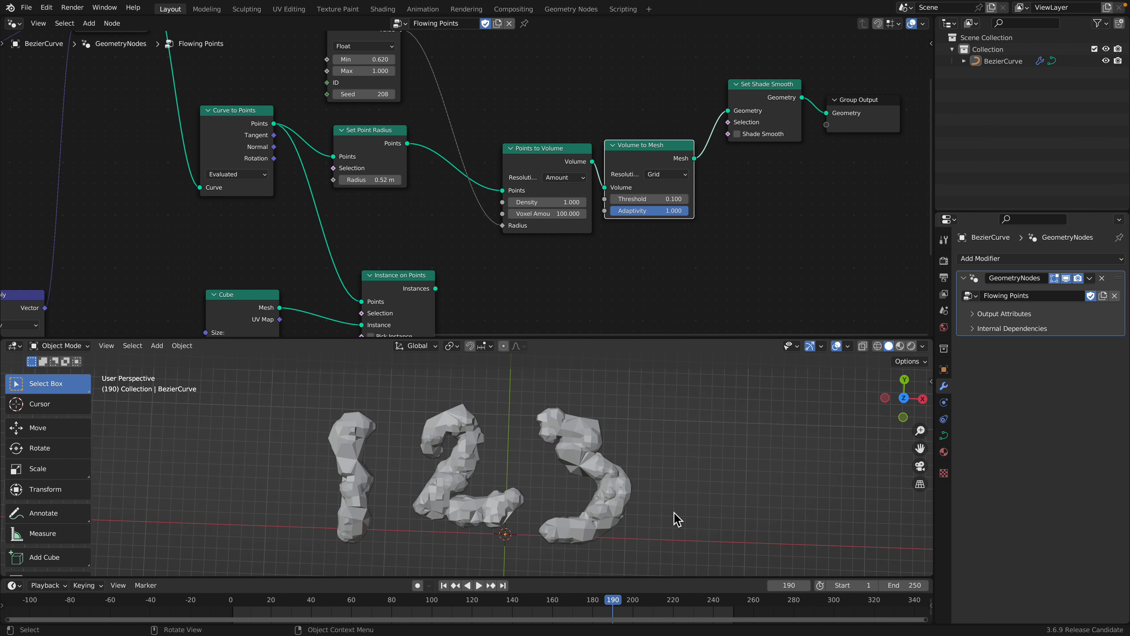
pyautogui.press('space')
pyautogui.press('space')
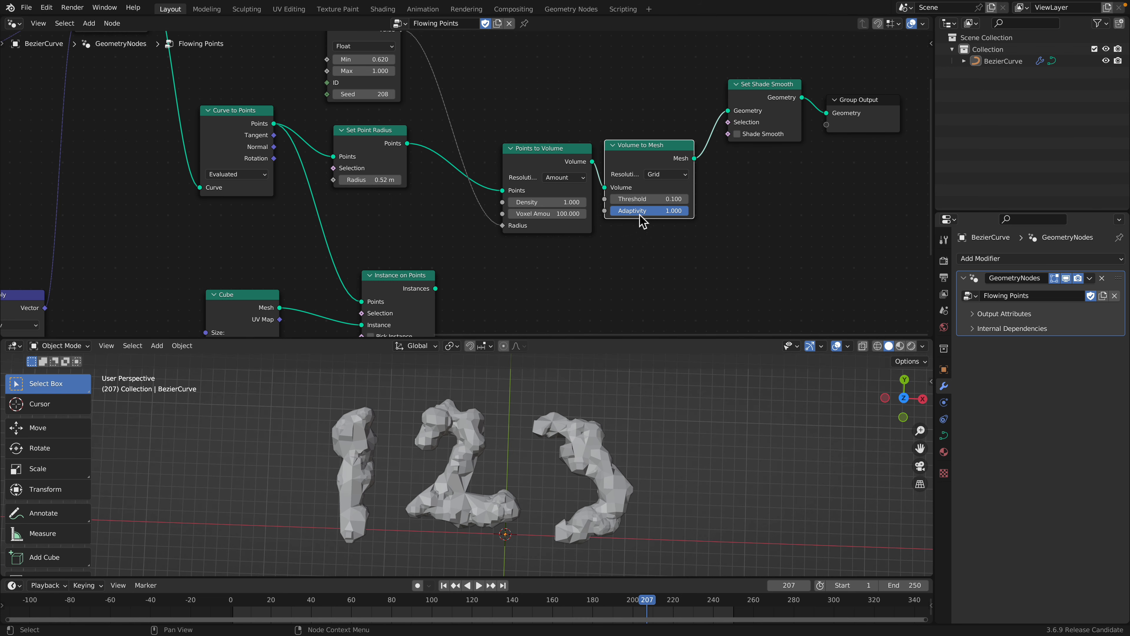
# - Set Volume to Mesh's Adaptivity to 0.000, enable Shade Smooth, and save the file with a brief playback check
pyautogui.moveTo(649, 213); pyautogui.dragTo(616, 214)
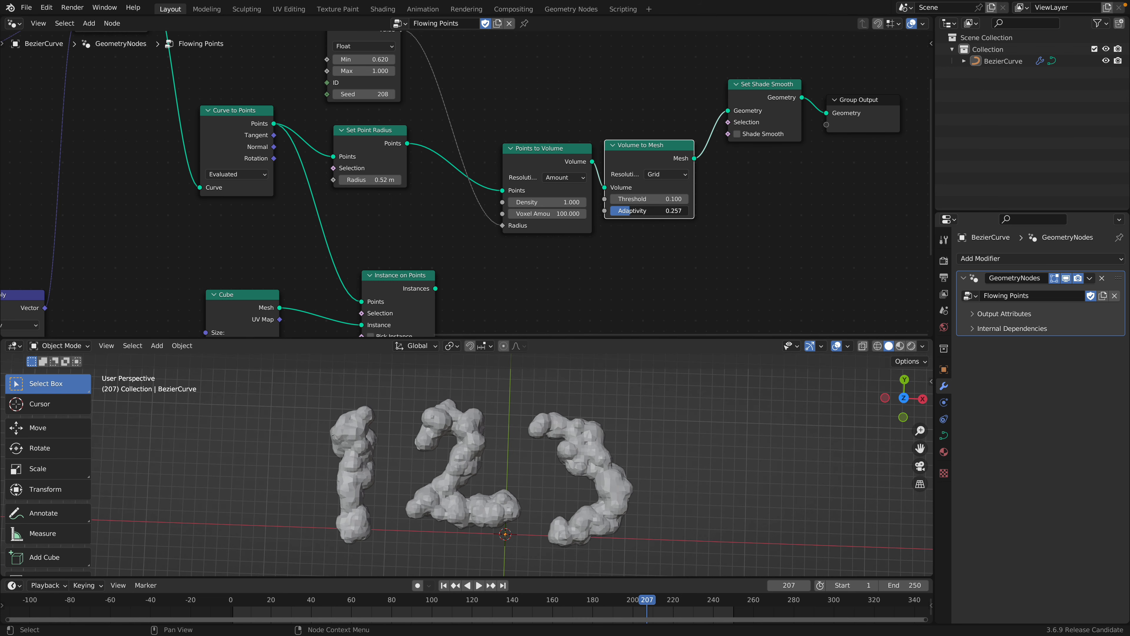
pyautogui.click(741, 136)
pyautogui.press('space')
pyautogui.hotkey('ctrl', 's')
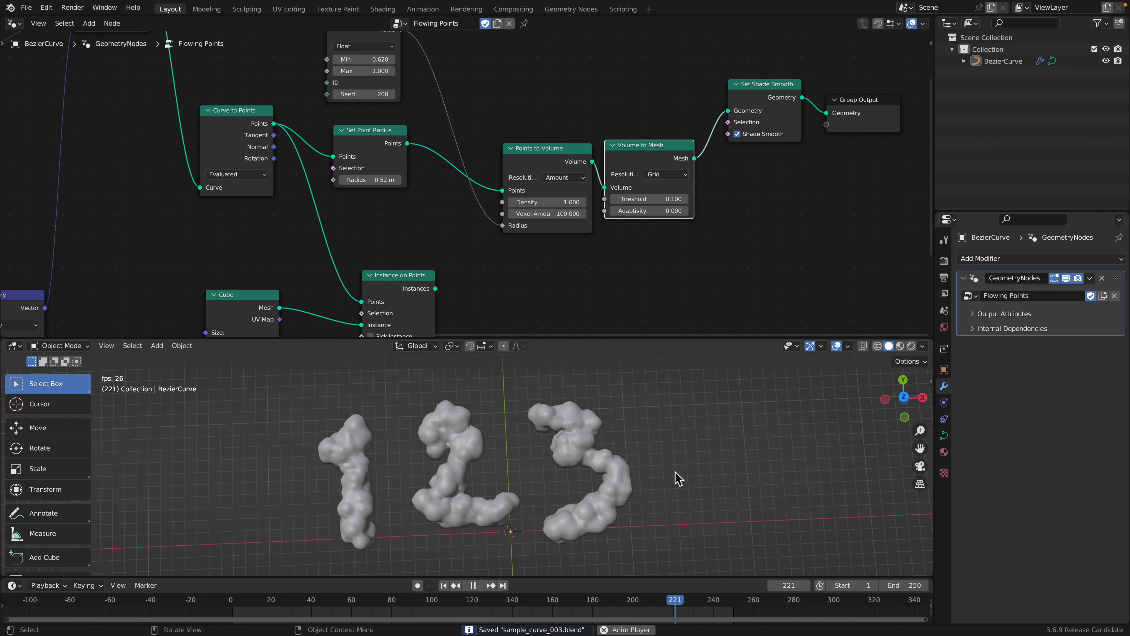
pyautogui.moveTo(677, 474); pyautogui.dragTo(678, 478, button='middle')
pyautogui.press('space')
# - Set the Random Value feeding the volume radius to Min 0.680 and Max 1.140, and realign the volume and Set Point Radius nodes
pyautogui.moveTo(412, 85); pyautogui.dragTo(416, 131, button='middle')
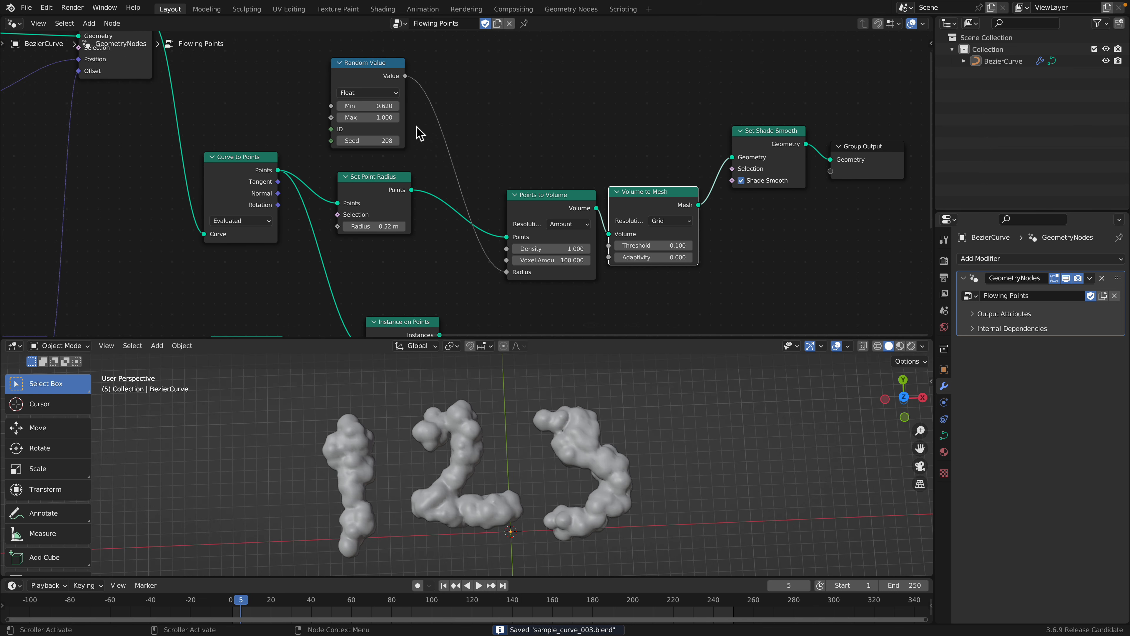
pyautogui.moveTo(387, 117)
pyautogui.mouseDown()
pyautogui.moveTo(401, 117)
pyautogui.moveTo(383, 110)
pyautogui.mouseUp()
pyautogui.moveTo(562, 213); pyautogui.dragTo(546, 162)
pyautogui.moveTo(616, 193); pyautogui.dragTo(612, 155)
pyautogui.moveTo(522, 159); pyautogui.dragTo(534, 171)
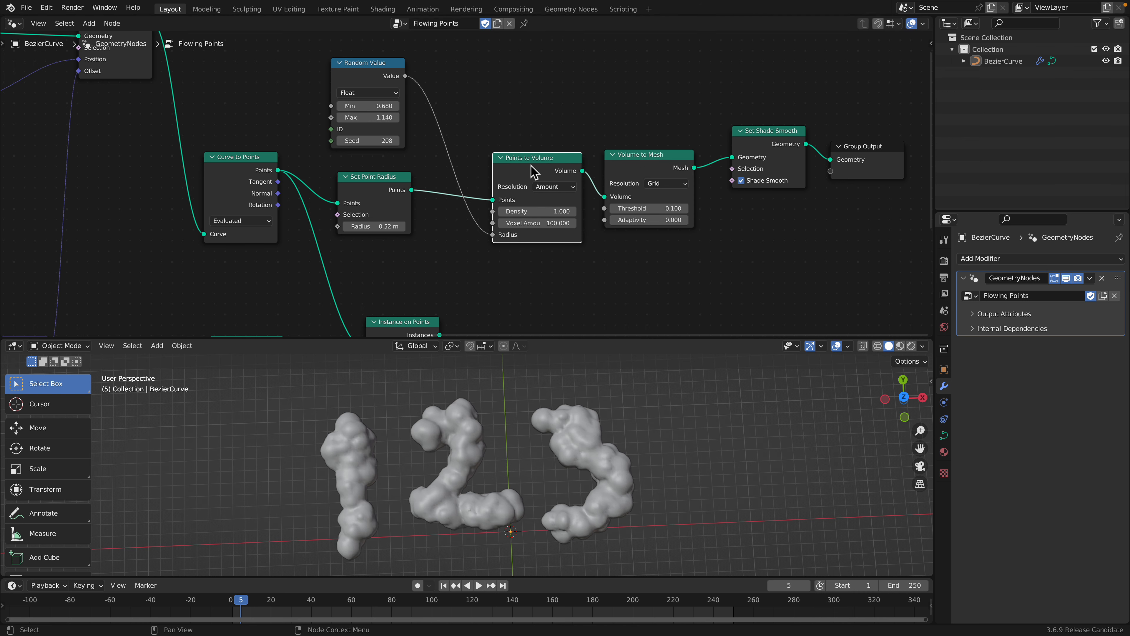
pyautogui.moveTo(385, 182); pyautogui.dragTo(383, 200)
pyautogui.press('space')
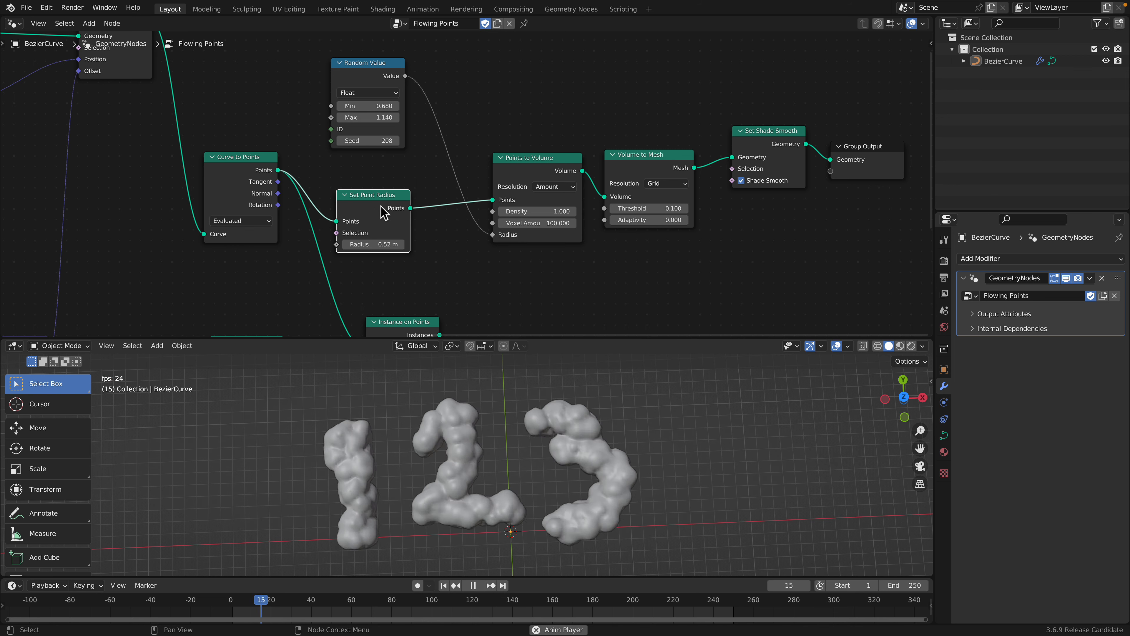
pyautogui.press('space')
# - Shift the Cube node, connect Set Point Radius's Points directly to Group Output, and play the animation briefly
pyautogui.scroll(-1, 303, 274)
pyautogui.moveTo(303, 273); pyautogui.dragTo(350, 218, button='middle')
pyautogui.moveTo(300, 275); pyautogui.dragTo(316, 287)
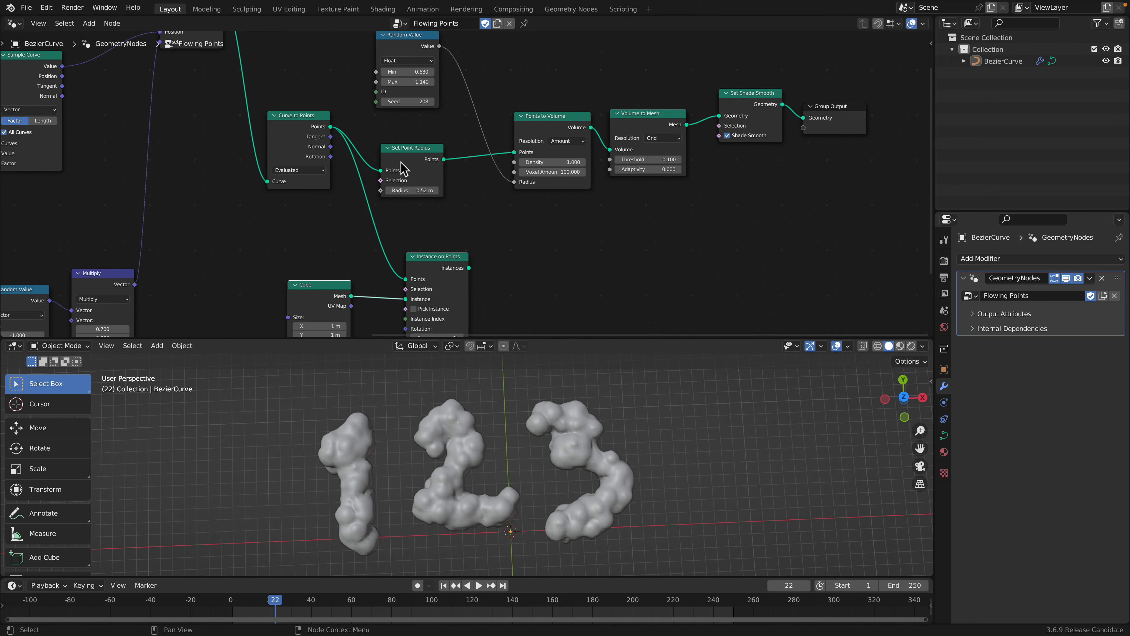
pyautogui.moveTo(402, 161); pyautogui.dragTo(403, 163)
pyautogui.moveTo(455, 162); pyautogui.dragTo(421, 199, button='middle')
pyautogui.moveTo(410, 198); pyautogui.dragTo(770, 155)
pyautogui.press('space')
pyautogui.press('space')
# - Add a float Random Value node, connect it to Set Point Radius's Radius, set its Min to 0.280, and check the playback
pyautogui.scroll(2, 310, 233)
pyautogui.moveTo(311, 232); pyautogui.dragTo(324, 212, button='middle')
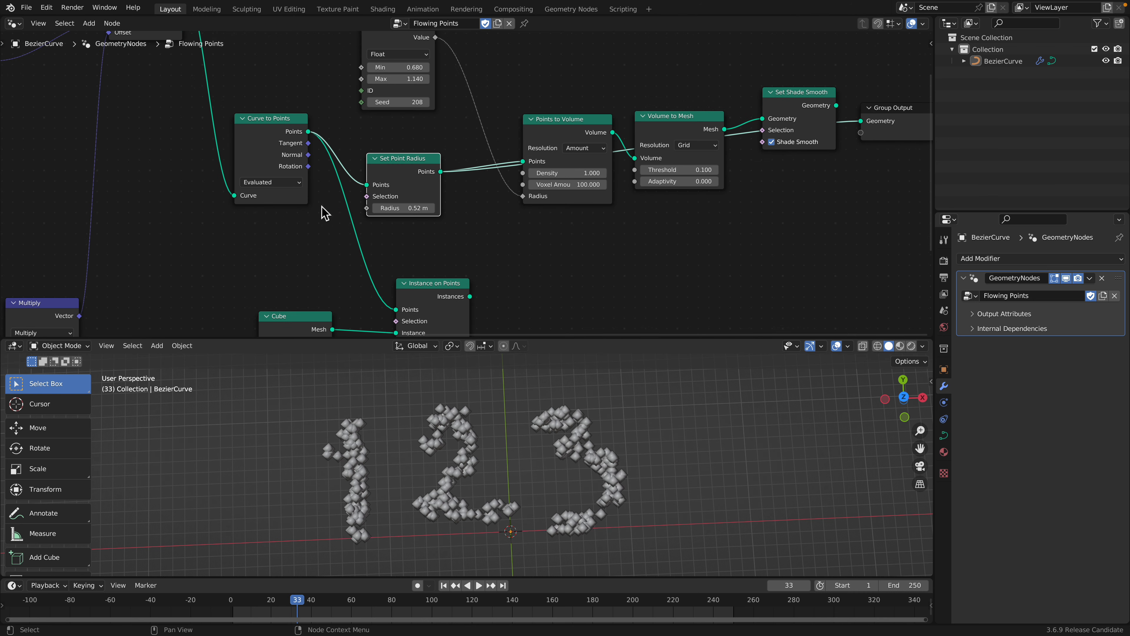
pyautogui.hotkey('shift', 'a')
pyautogui.write('srandom')
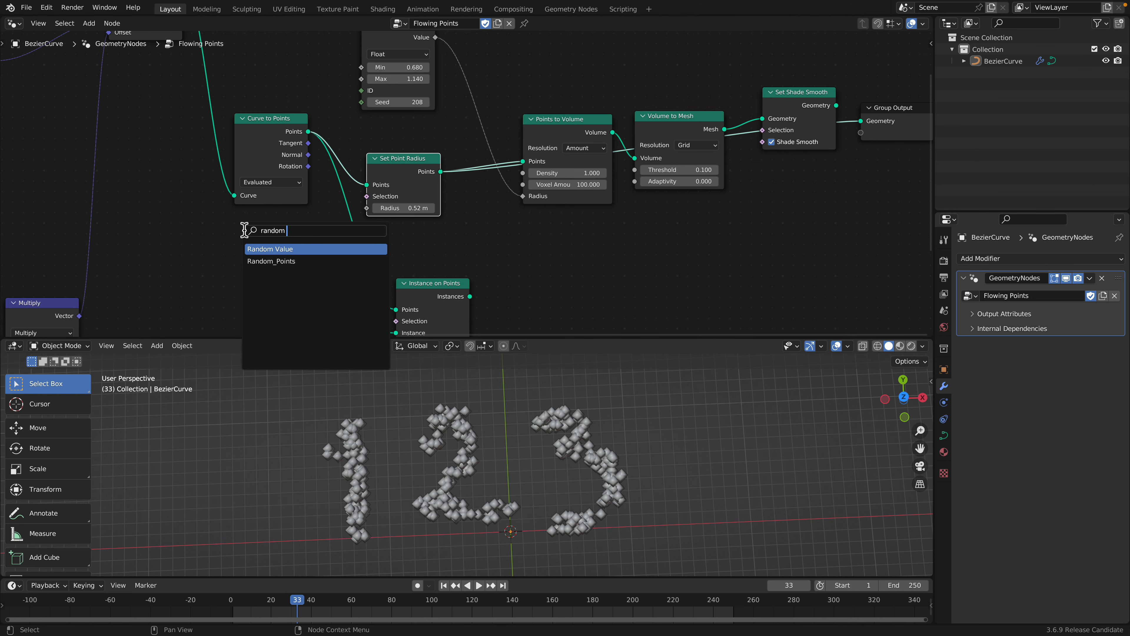
pyautogui.press('Return')
pyautogui.click(151, 225)
pyautogui.moveTo(222, 232); pyautogui.dragTo(367, 211)
pyautogui.moveTo(213, 263); pyautogui.dragTo(237, 263)
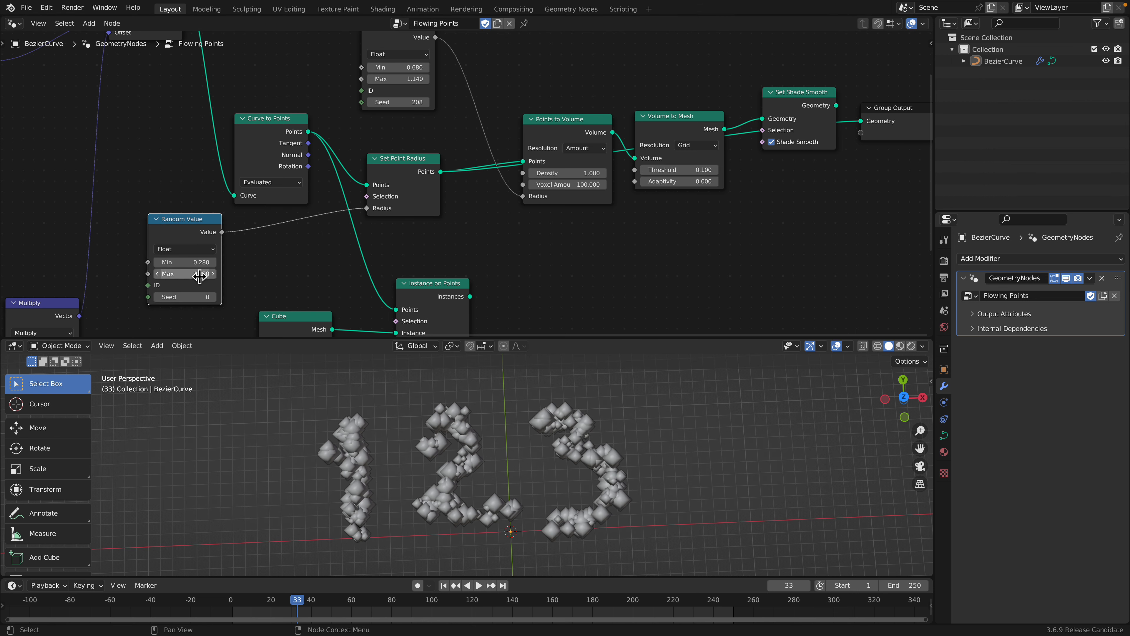
pyautogui.press('space')
pyautogui.press('space')
pyautogui.moveTo(574, 466); pyautogui.dragTo(572, 438, button='middle')
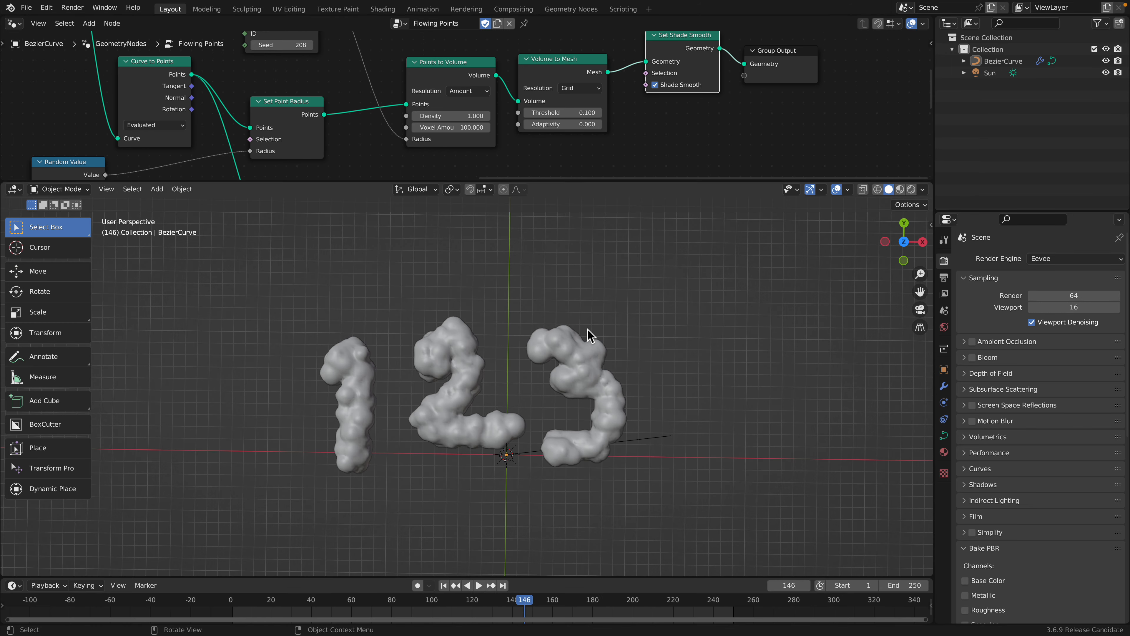
# - Duplicate the curve object in top view and place the copy up and to the right of the original numbers
pyautogui.click(585, 336)
pyautogui.click(905, 240)
pyautogui.keyDown('shift'); pyautogui.moveTo(570, 363); pyautogui.dragTo(354, 429, button='middle'); pyautogui.keyUp('shift')
pyautogui.scroll(-2, 414, 405)
pyautogui.hotkey('shift', 'd')
pyautogui.click(606, 291)
pyautogui.keyDown('shift'); pyautogui.moveTo(601, 283); pyautogui.dragTo(482, 384, button='middle'); pyautogui.keyUp('shift')
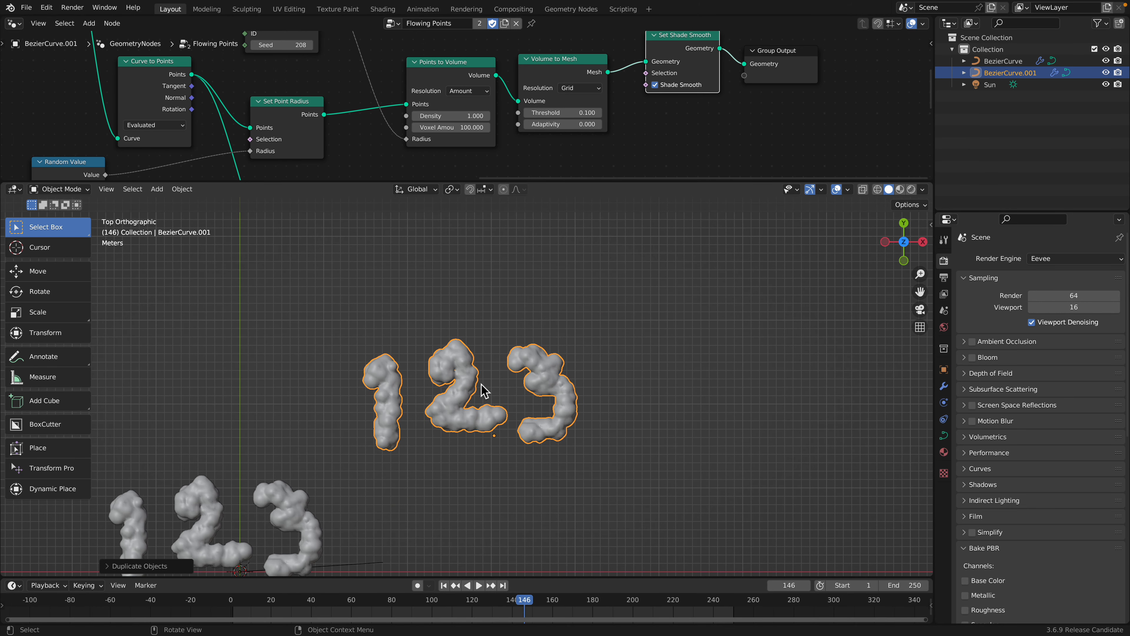
# - Delete all vertices of the duplicated curve in Edit Mode
pyautogui.press('Tab')
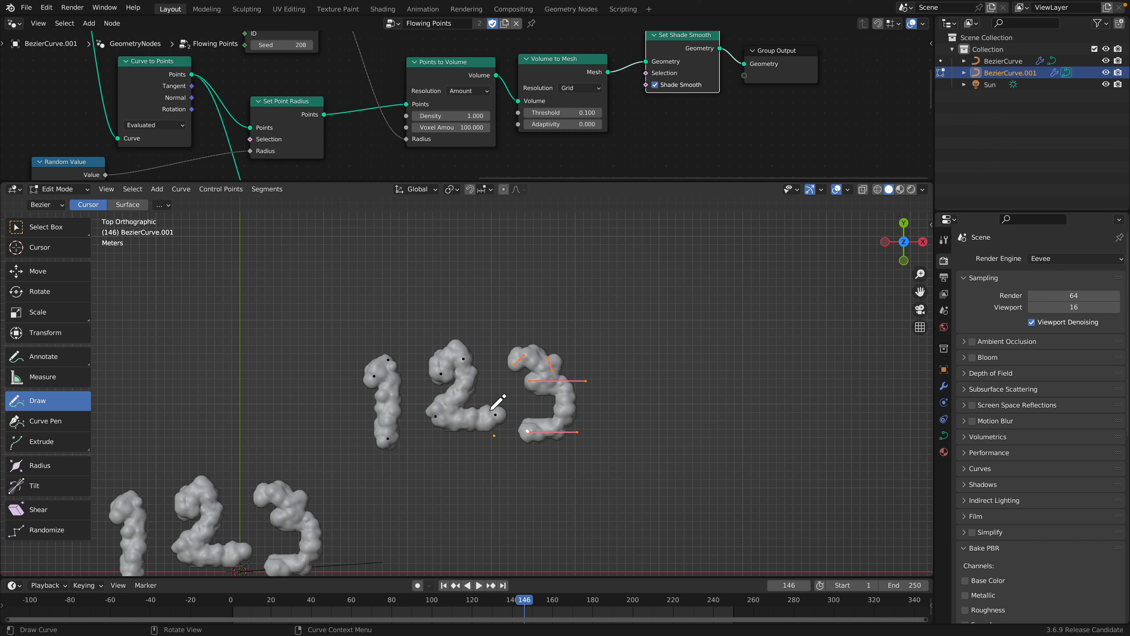
pyautogui.press('Tab')
pyautogui.press('Tab')
pyautogui.press('x')
pyautogui.click(488, 403)
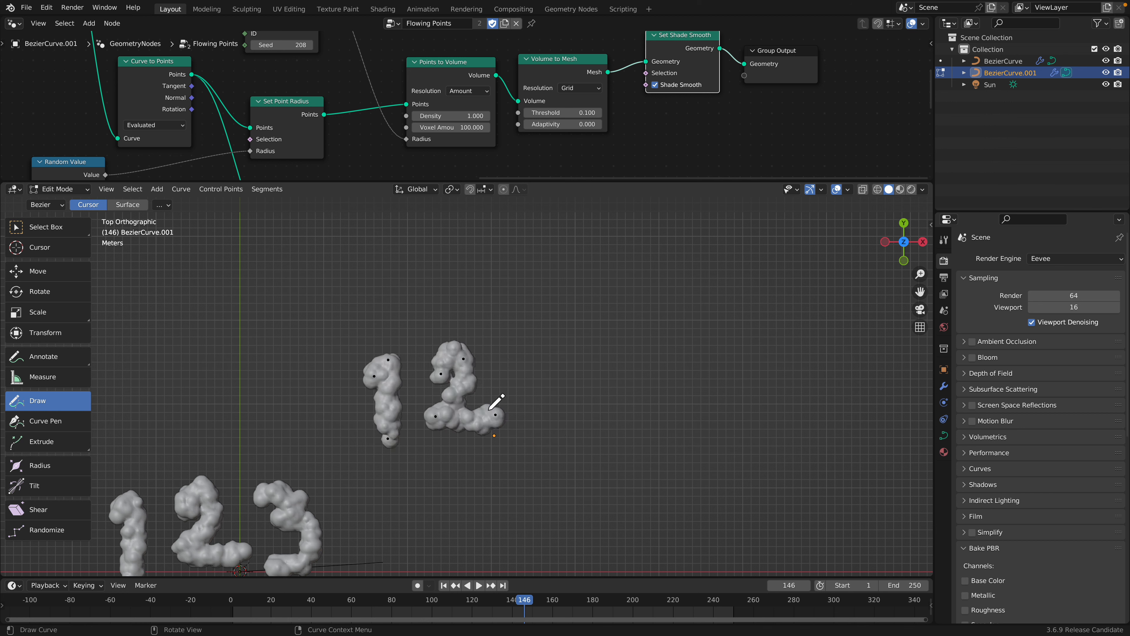
pyautogui.press('Tab')
pyautogui.press('Tab')
pyautogui.press('a')
pyautogui.press('x')
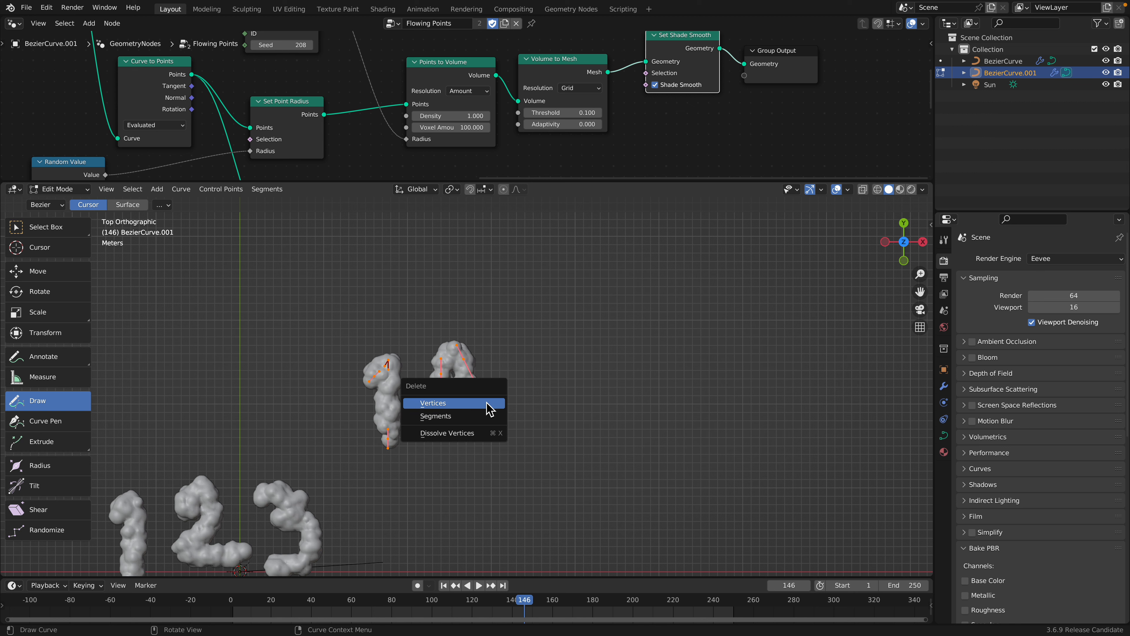
pyautogui.click(489, 403)
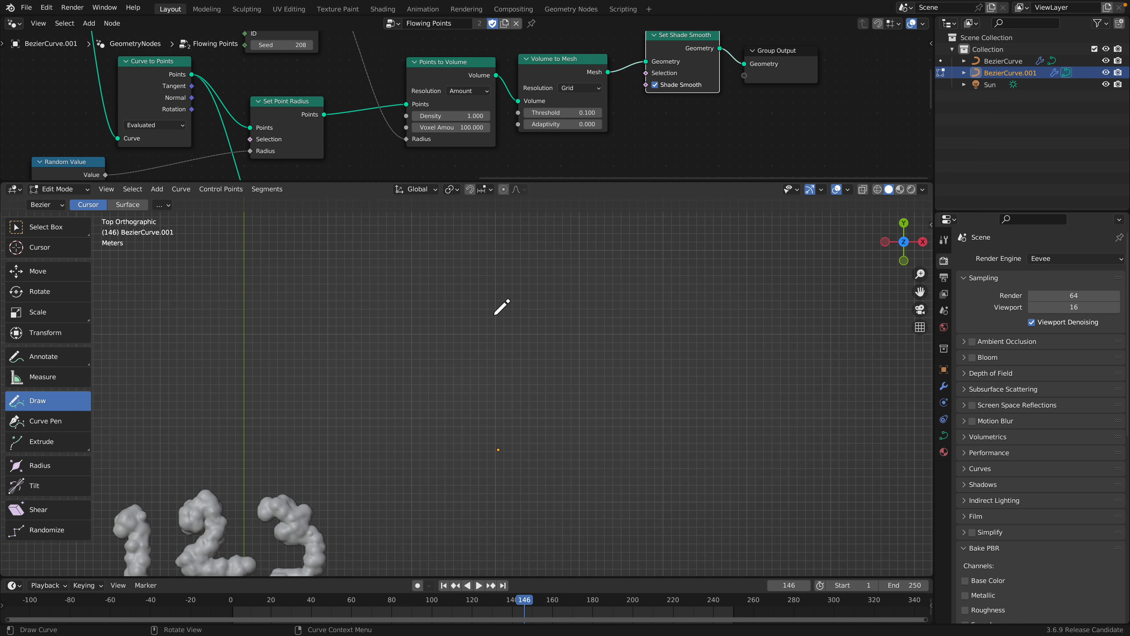
# - Draw the characters 明日 with freehand curve strokes in the emptied duplicate curve
pyautogui.scroll(-1, 471, 327)
pyautogui.moveTo(468, 302)
pyautogui.mouseDown()
pyautogui.moveTo(477, 378)
pyautogui.moveTo(519, 379)
pyautogui.mouseUp()
pyautogui.moveTo(506, 324); pyautogui.dragTo(507, 324)
pyautogui.moveTo(472, 378); pyautogui.dragTo(514, 375)
pyautogui.moveTo(526, 251)
pyautogui.mouseDown()
pyautogui.moveTo(526, 413)
pyautogui.moveTo(567, 243)
pyautogui.moveTo(563, 408)
pyautogui.mouseUp()
pyautogui.moveTo(537, 296); pyautogui.dragTo(567, 289)
pyautogui.moveTo(538, 331); pyautogui.dragTo(577, 328)
pyautogui.moveTo(619, 267)
pyautogui.mouseDown()
pyautogui.moveTo(628, 382)
pyautogui.moveTo(704, 260)
pyautogui.moveTo(714, 367)
pyautogui.mouseUp()
pyautogui.moveTo(614, 323); pyautogui.dragTo(696, 305)
pyautogui.moveTo(605, 376); pyautogui.dragTo(712, 359)
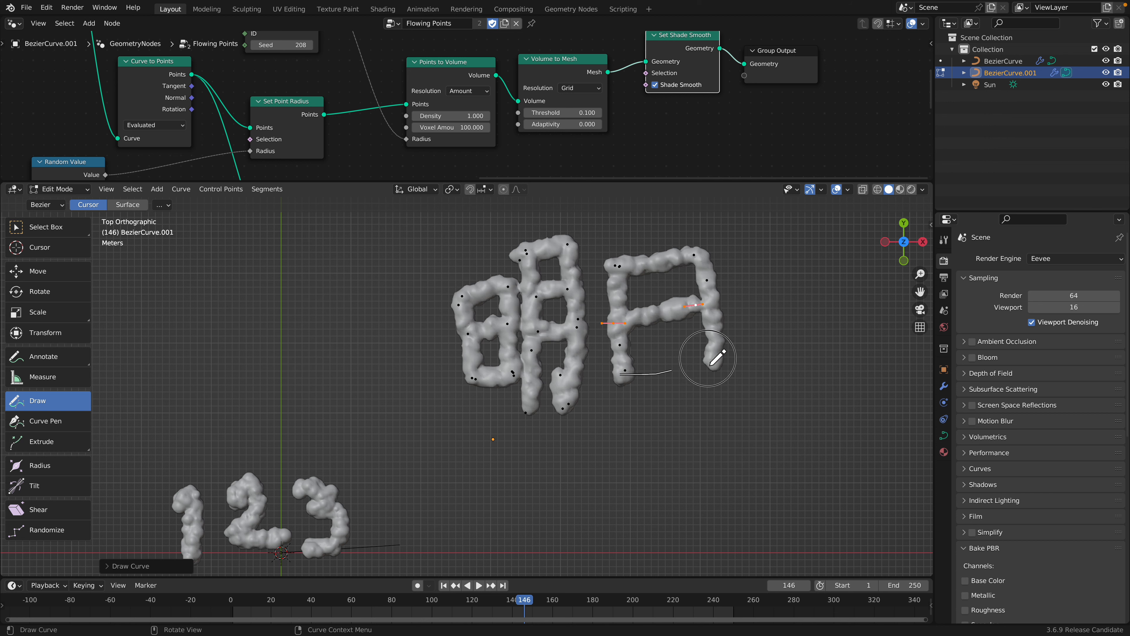
# - Play the animation on the drawn characters, return to Object Mode, and pause the playback
pyautogui.scroll(-2, 572, 406)
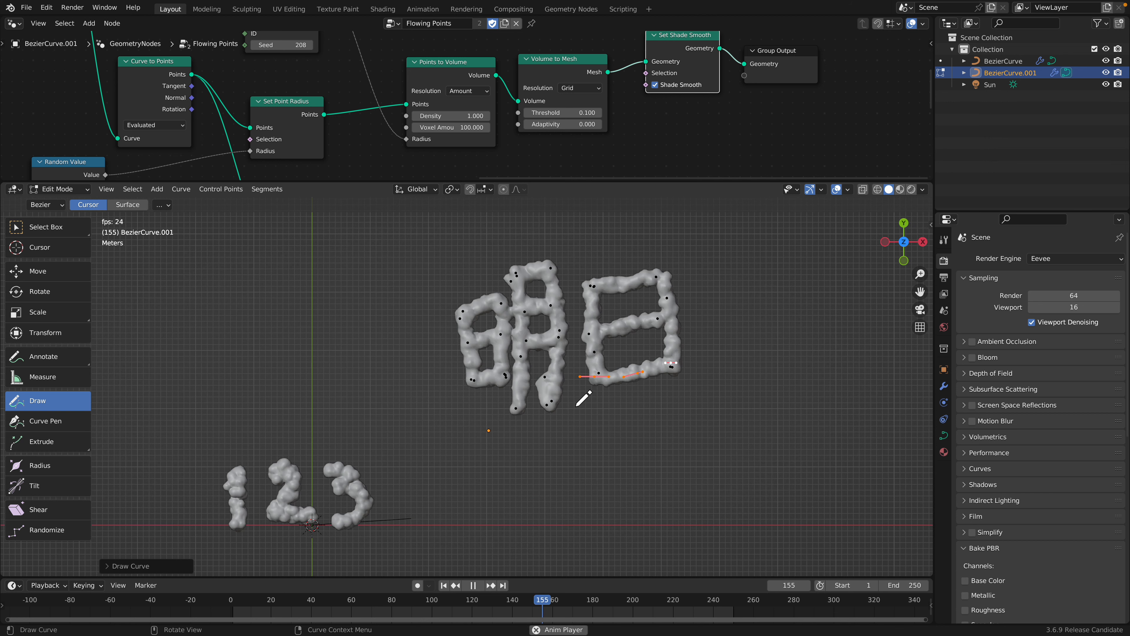
pyautogui.press('space')
pyautogui.press('Tab')
pyautogui.scroll(2, 523, 376)
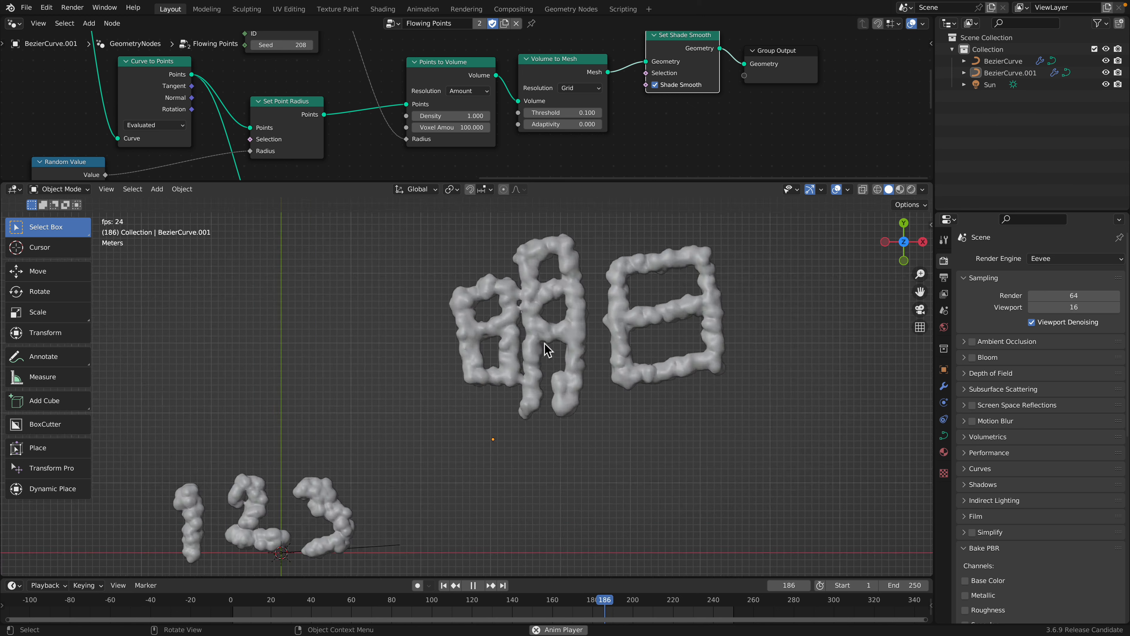
pyautogui.press('space')
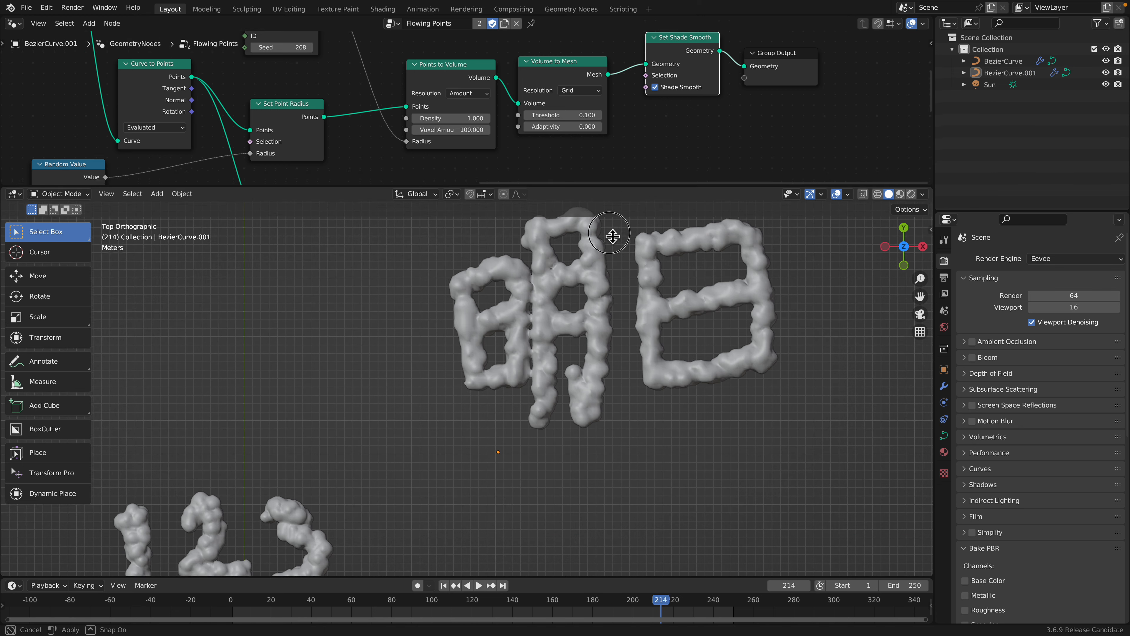
# - Resize the node editor and examine the Group Input and Resample Curve nodes while the animation plays
pyautogui.moveTo(611, 182); pyautogui.dragTo(610, 319)
pyautogui.press('space')
pyautogui.scroll(-1, 511, 428)
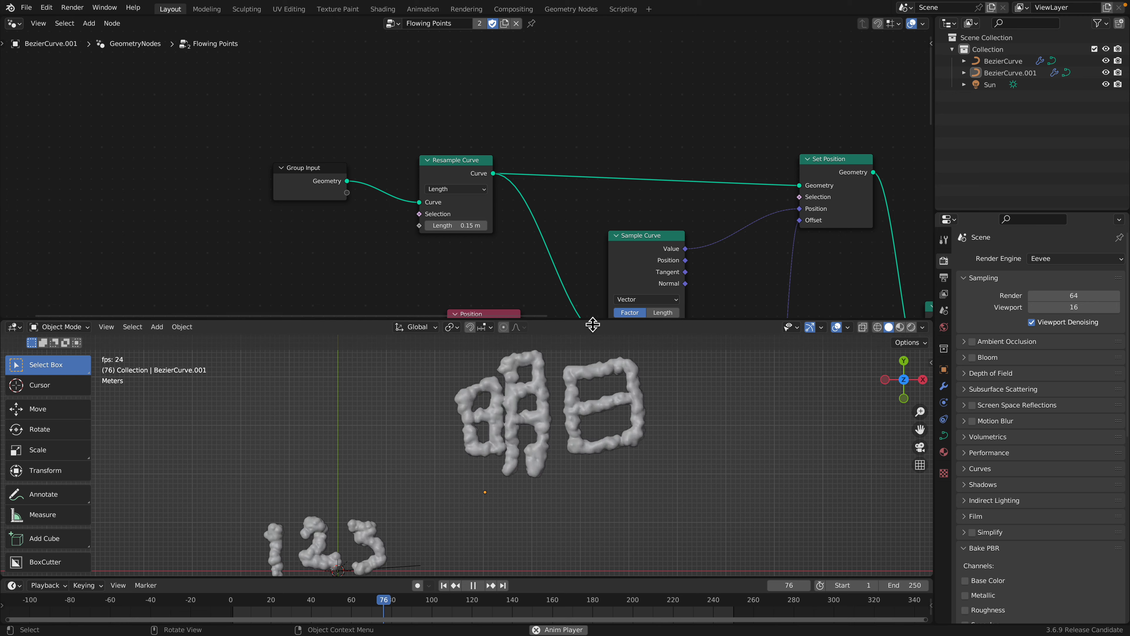
pyautogui.moveTo(593, 320); pyautogui.dragTo(576, 198)
pyautogui.scroll(1, 488, 159)
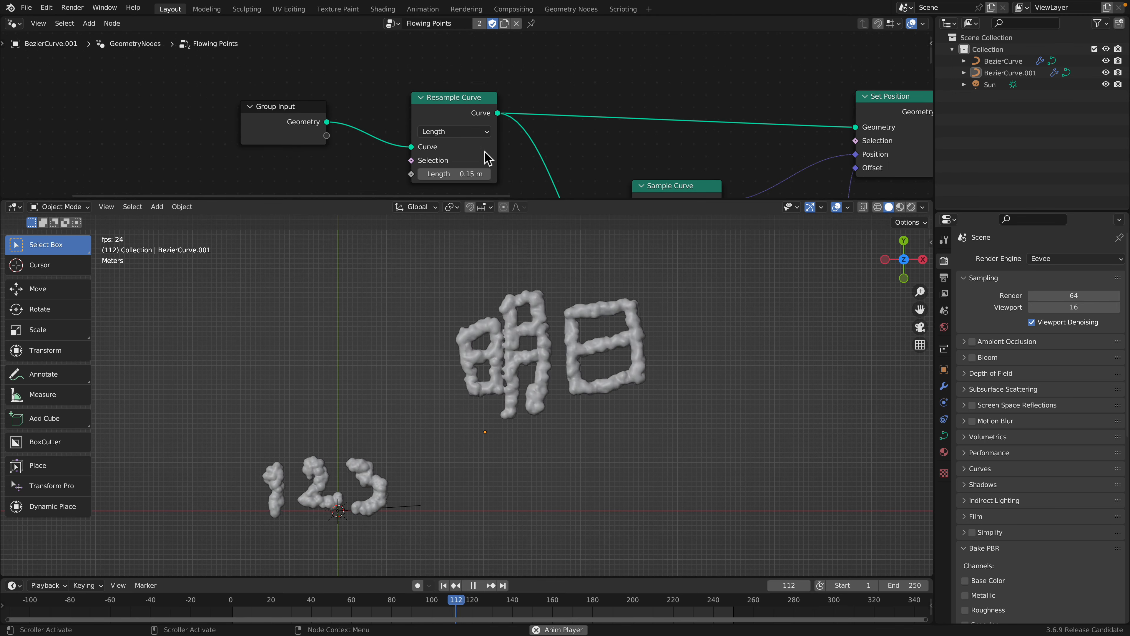
# - Try a single curve index on the Sample Curve node with All Curves off, and turn All Curves back on
pyautogui.scroll(-3, 489, 156)
pyautogui.moveTo(637, 189); pyautogui.dragTo(487, 95, button='middle')
pyautogui.moveTo(549, 171); pyautogui.dragTo(512, 133, button='middle')
pyautogui.scroll(1, 512, 134)
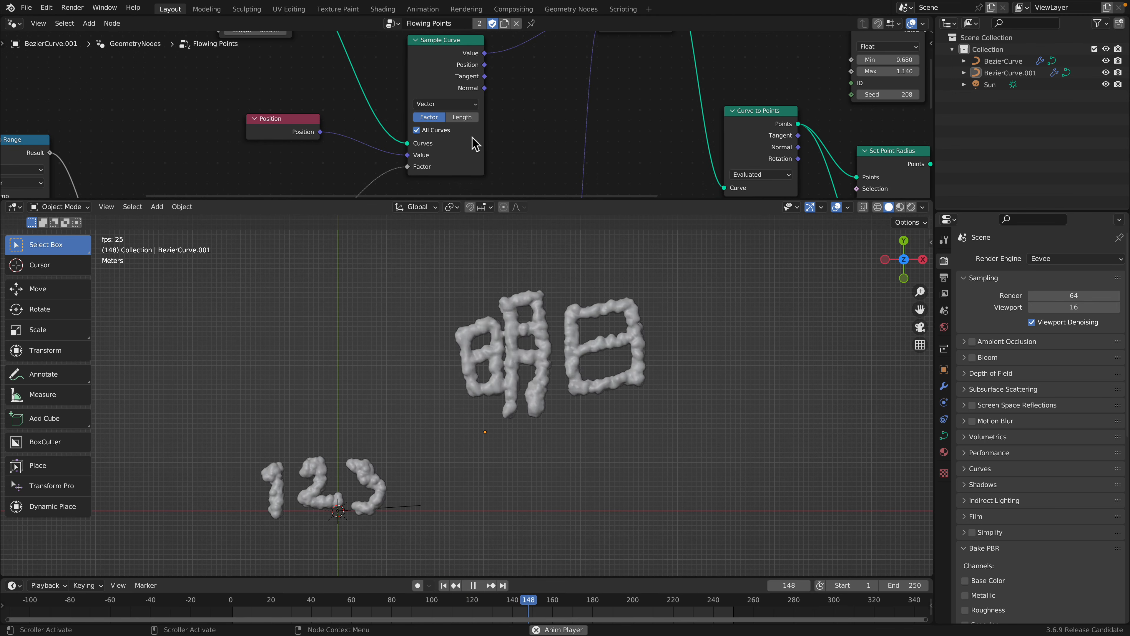
pyautogui.click(445, 132)
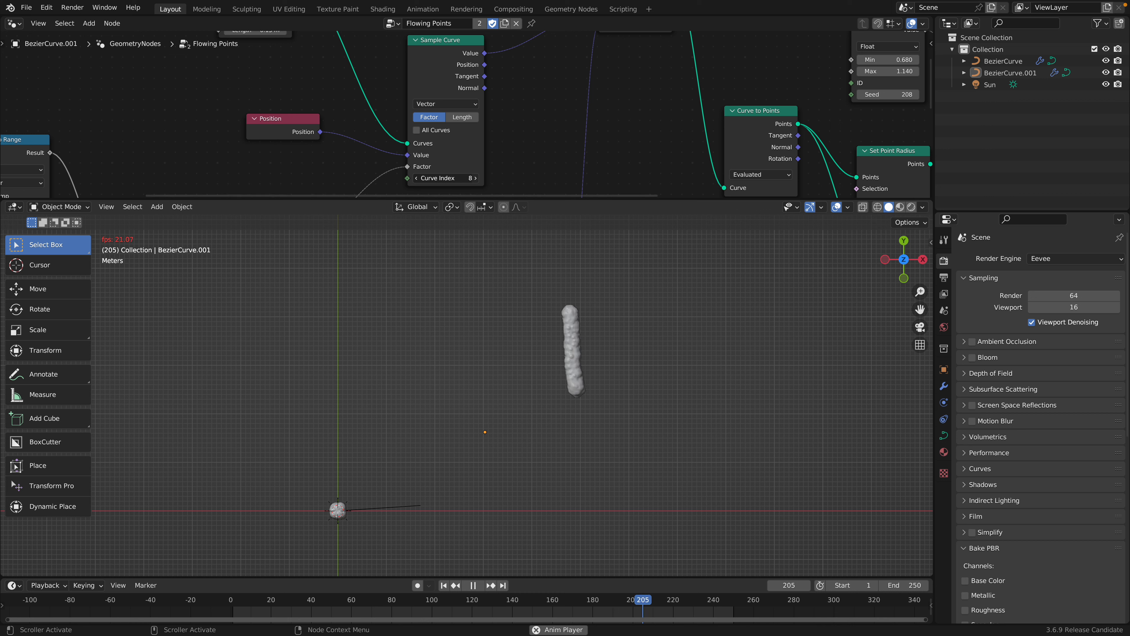
pyautogui.click(475, 178)
pyautogui.click(426, 178)
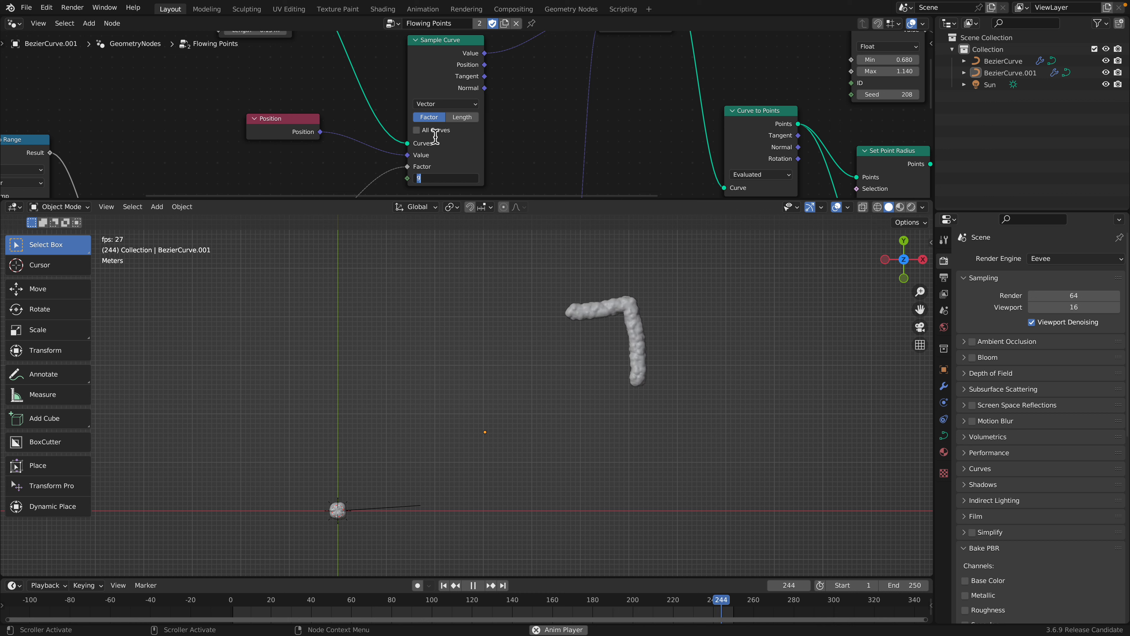
pyautogui.click(435, 134)
pyautogui.click(434, 130)
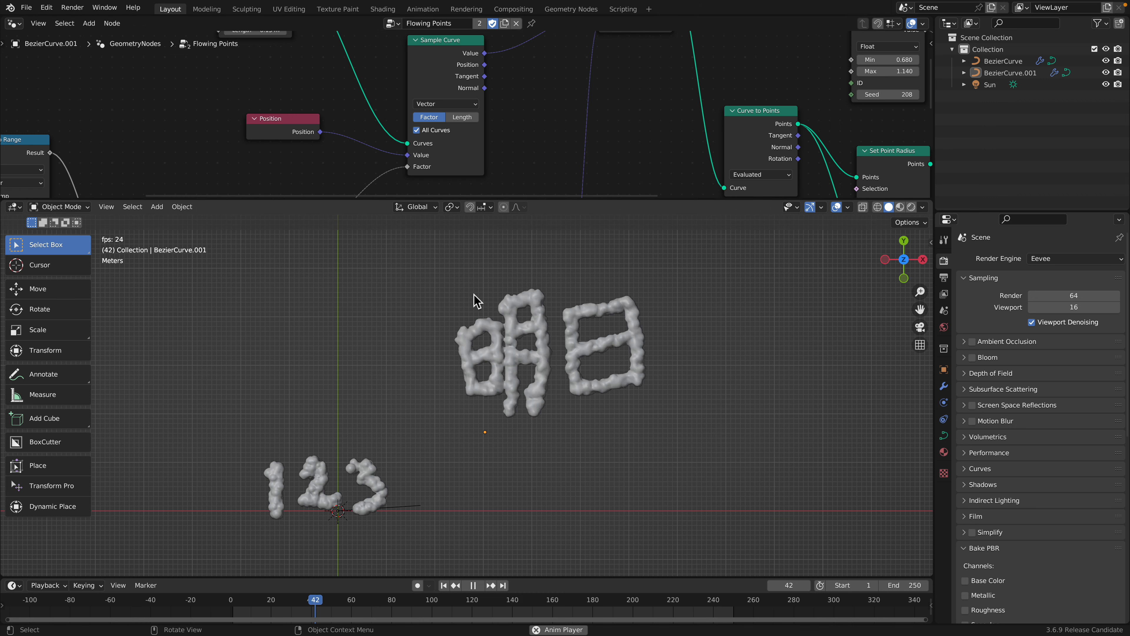
# - Pause the playback, move the 明日 curve down beside the 123 curve, and deselect it
pyautogui.press('space')
pyautogui.click(528, 322)
pyautogui.press('g')
pyautogui.click(511, 438)
pyautogui.keyDown('shift'); pyautogui.moveTo(389, 404); pyautogui.dragTo(441, 325, button='middle'); pyautogui.keyUp('shift')
pyautogui.scroll(1, 442, 325)
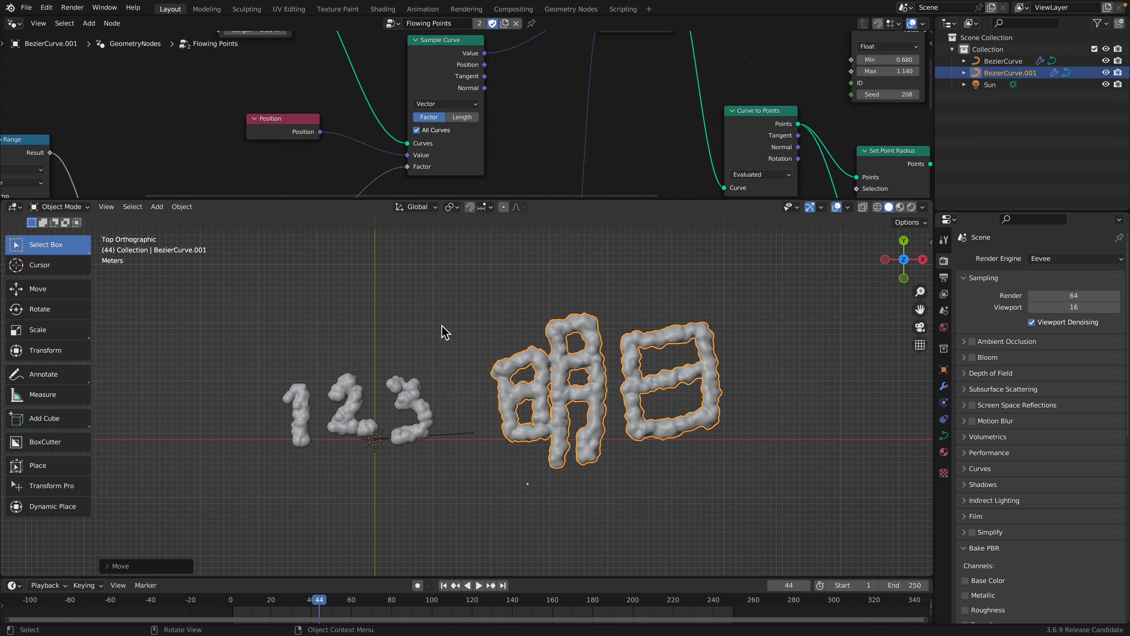
pyautogui.click(441, 325)
# - Play the animation briefly and enlarge the node editor to view the whole Flowing Points node tree
pyautogui.press('space')
pyautogui.scroll(2, 443, 327)
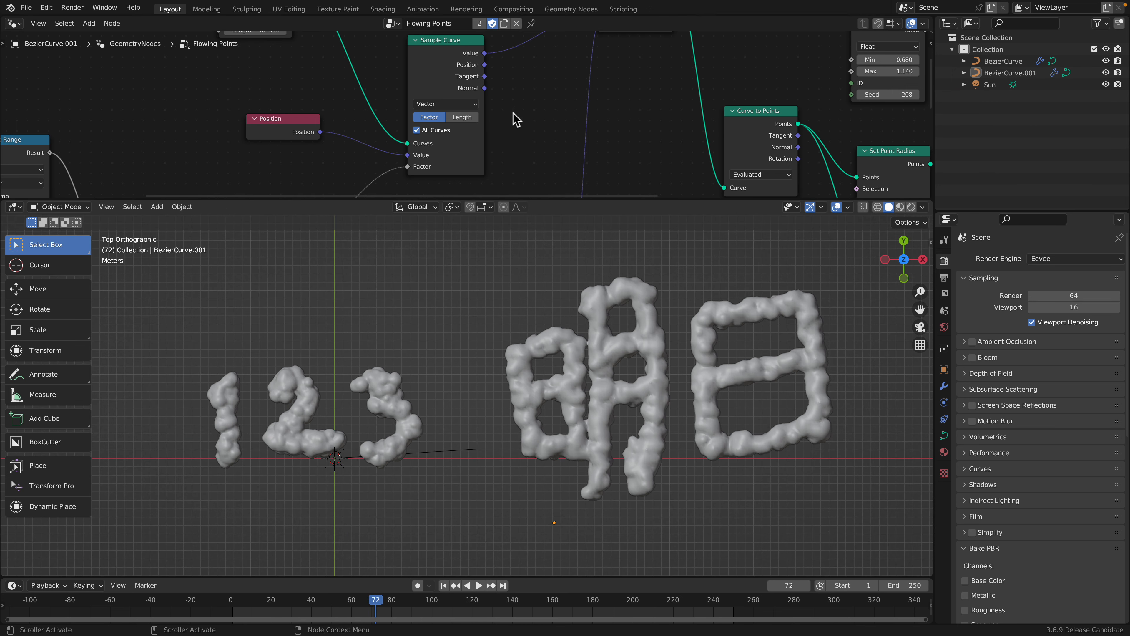
pyautogui.scroll(-6, 516, 119)
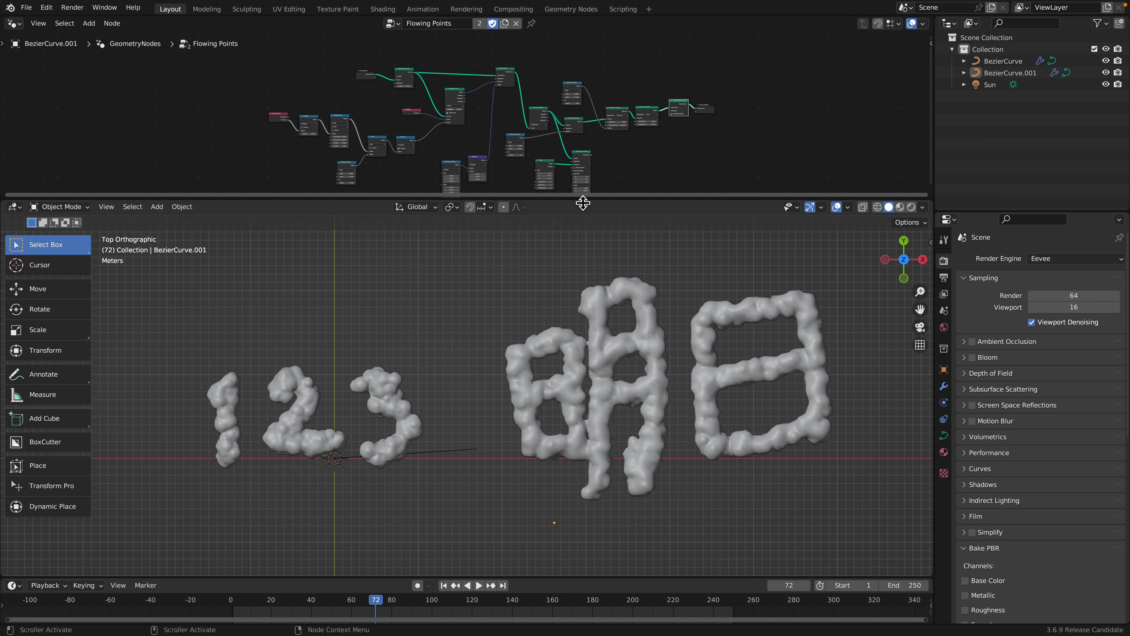
pyautogui.moveTo(583, 196); pyautogui.dragTo(578, 273)
pyautogui.scroll(2, 548, 222)
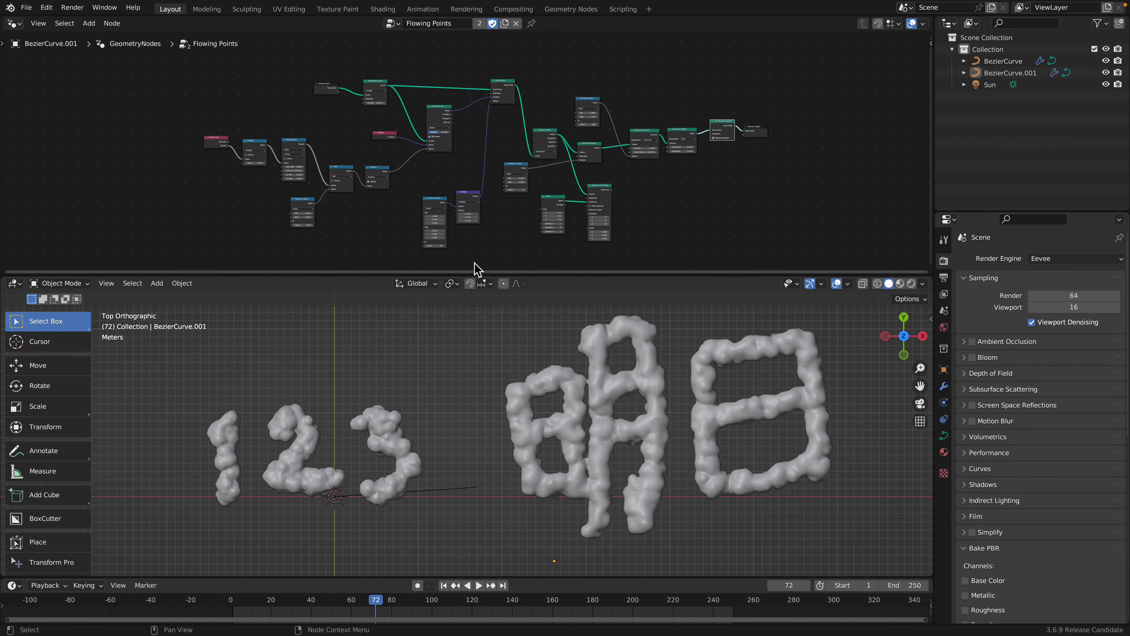
pyautogui.moveTo(439, 317); pyautogui.dragTo(445, 312, button='middle')
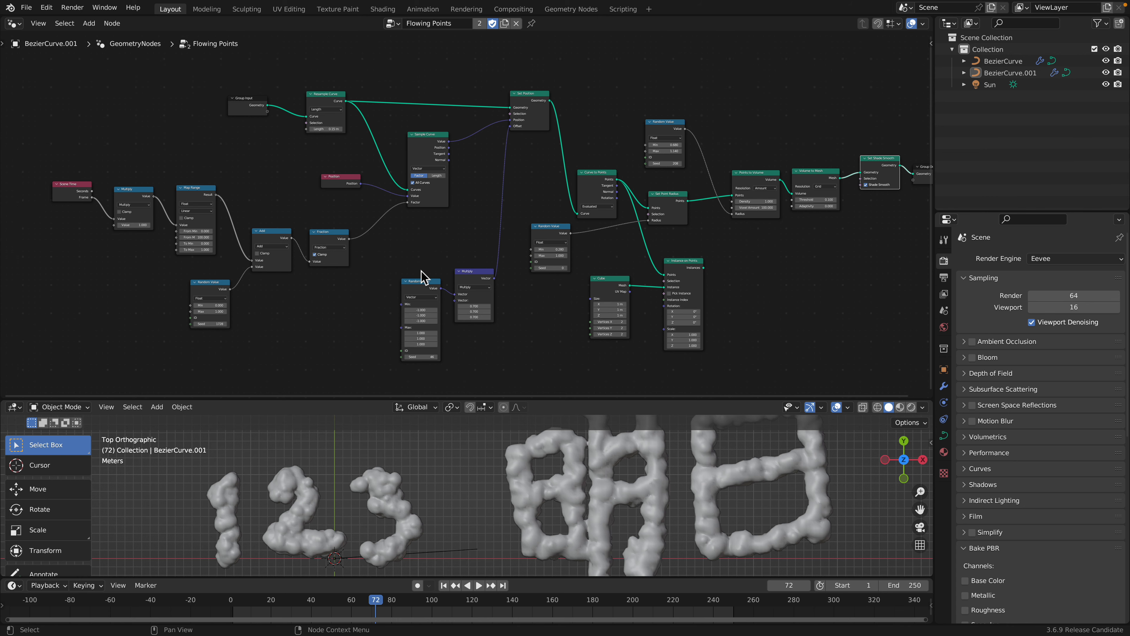
pyautogui.scroll(1, 404, 227)
# - Replay the animation briefly and examine the Scene Time to Fraction nodes feeding the Sample Curve factor
pyautogui.press('space')
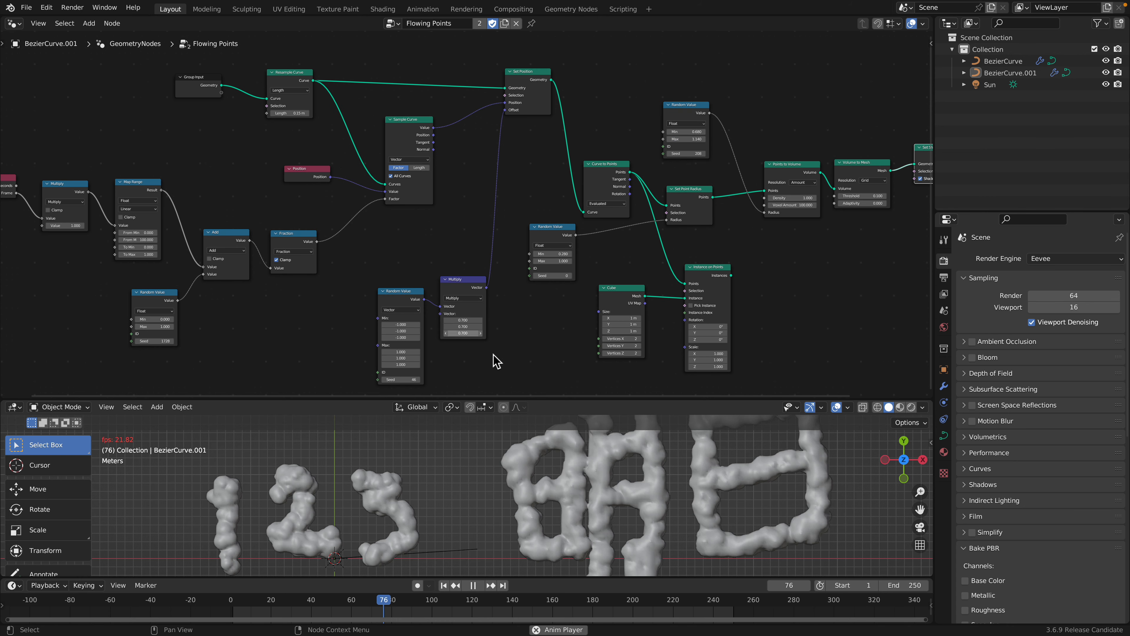
pyautogui.moveTo(485, 396); pyautogui.dragTo(484, 306)
pyautogui.press('space')
pyautogui.moveTo(335, 194); pyautogui.dragTo(409, 200, button='middle')
pyautogui.scroll(4, 409, 200)
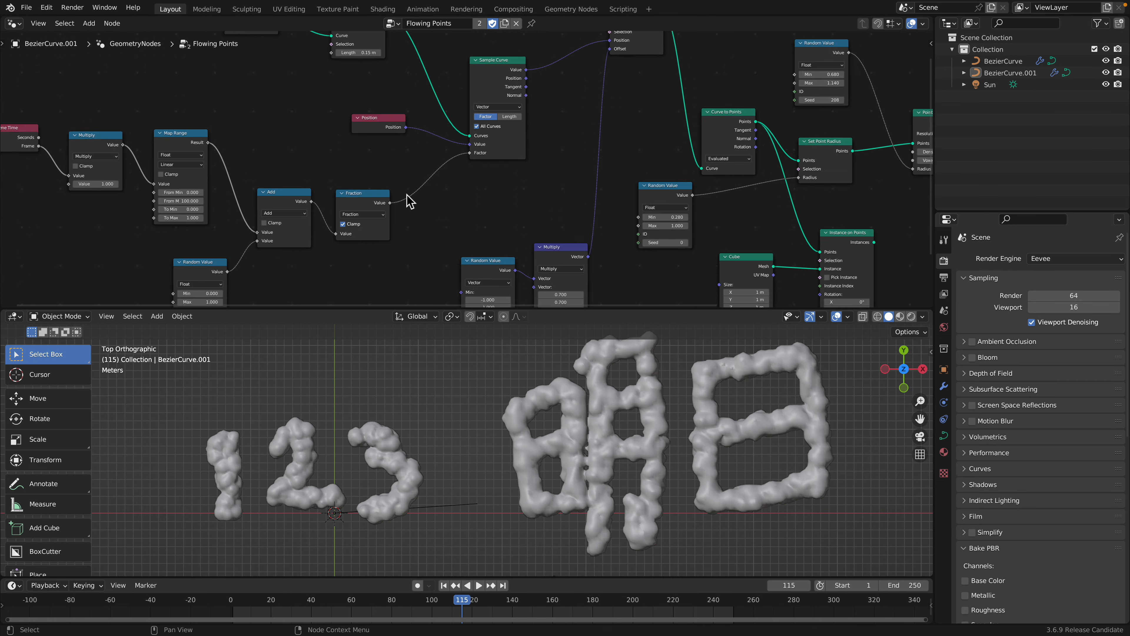
pyautogui.moveTo(338, 299); pyautogui.dragTo(407, 270, button='middle')
pyautogui.moveTo(421, 312); pyautogui.dragTo(421, 416)
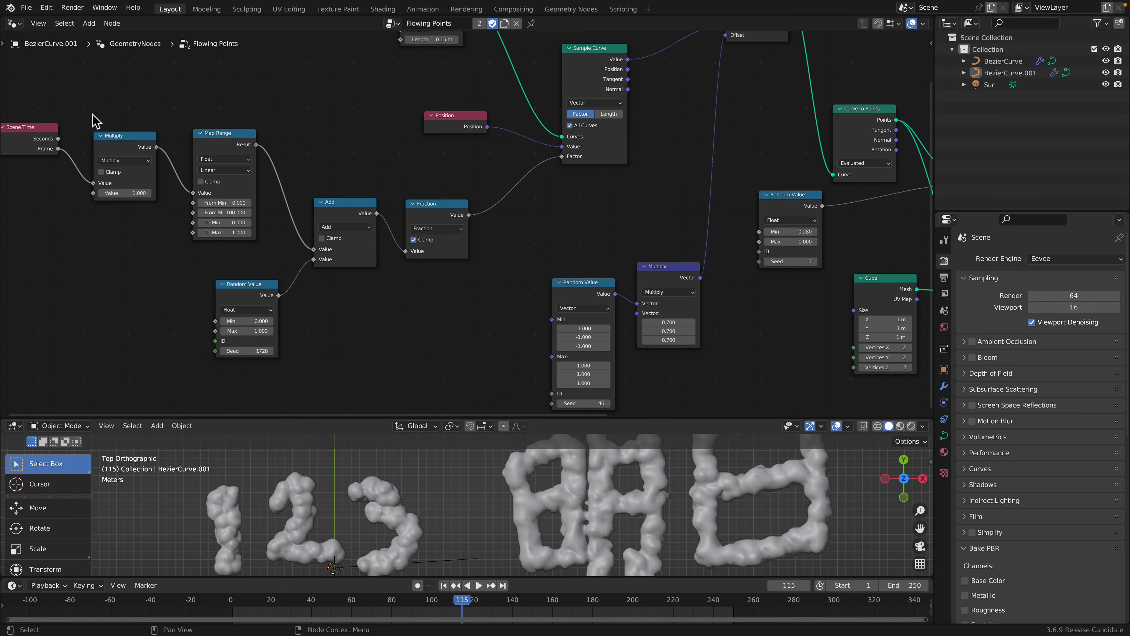
# - Rearrange the Scene Time, Multiply and Map Range nodes at the start of the time chain
pyautogui.moveTo(45, 132); pyautogui.dragTo(67, 130)
pyautogui.moveTo(131, 150); pyautogui.dragTo(132, 170)
pyautogui.moveTo(222, 136); pyautogui.dragTo(226, 137)
pyautogui.moveTo(144, 154); pyautogui.dragTo(162, 134)
pyautogui.click(199, 133)
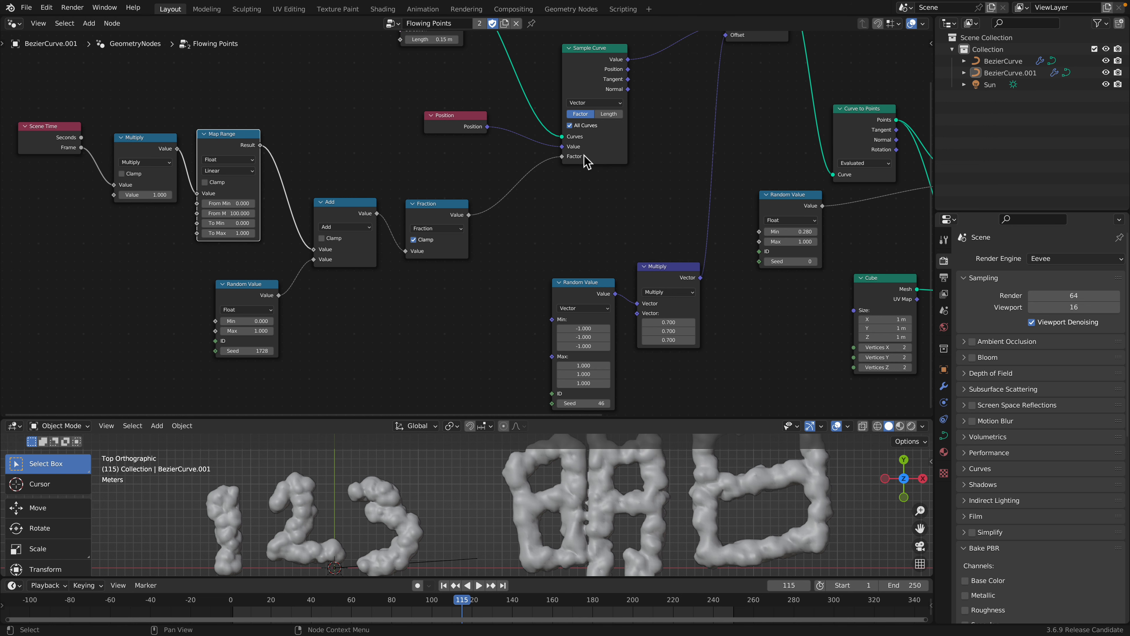
pyautogui.moveTo(228, 135); pyautogui.dragTo(227, 141)
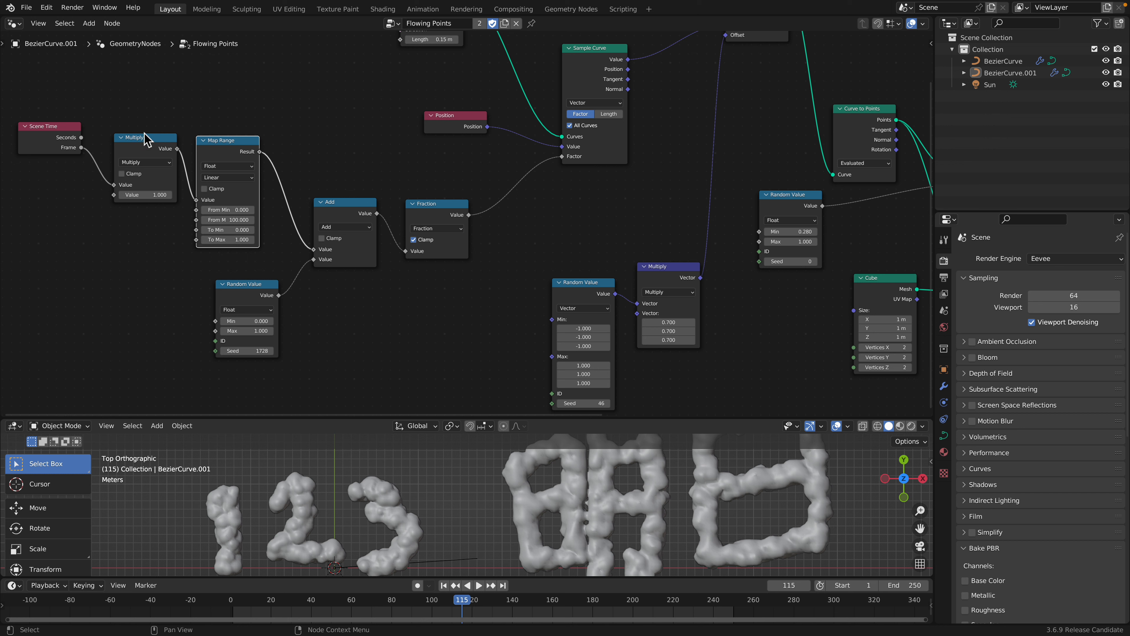
pyautogui.moveTo(67, 134); pyautogui.dragTo(61, 132)
pyautogui.moveTo(139, 142); pyautogui.dragTo(136, 124)
pyautogui.moveTo(236, 144); pyautogui.dragTo(236, 131)
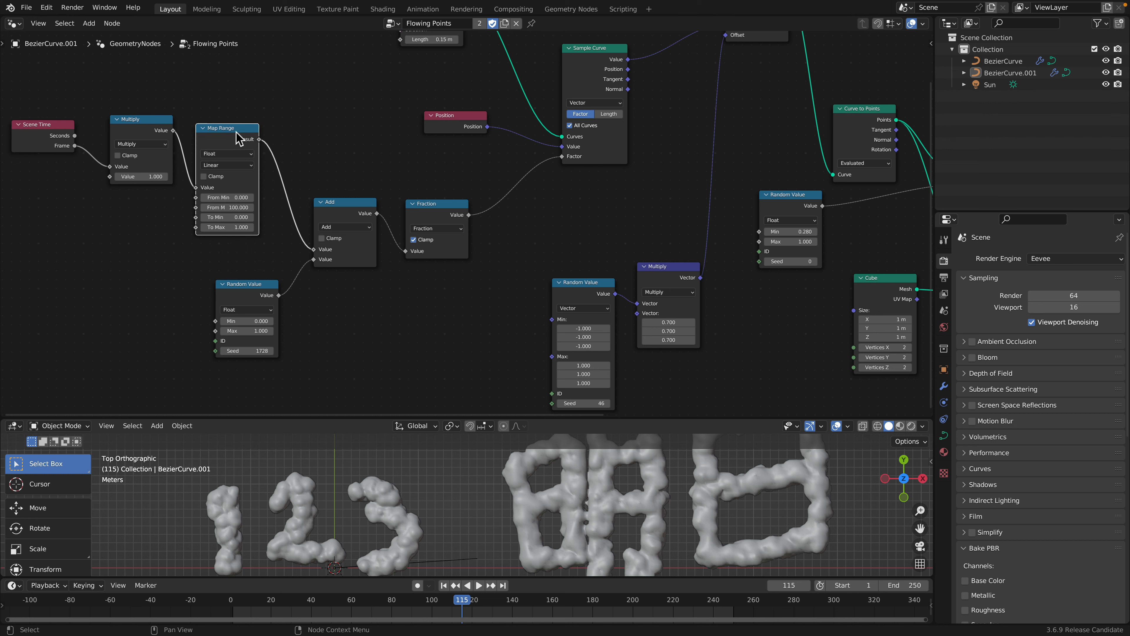
# - Reposition the float Random Value, Add and Fraction nodes beside Map Range, and briefly play the animation
pyautogui.moveTo(251, 285); pyautogui.dragTo(243, 270)
pyautogui.moveTo(336, 202); pyautogui.dragTo(331, 186)
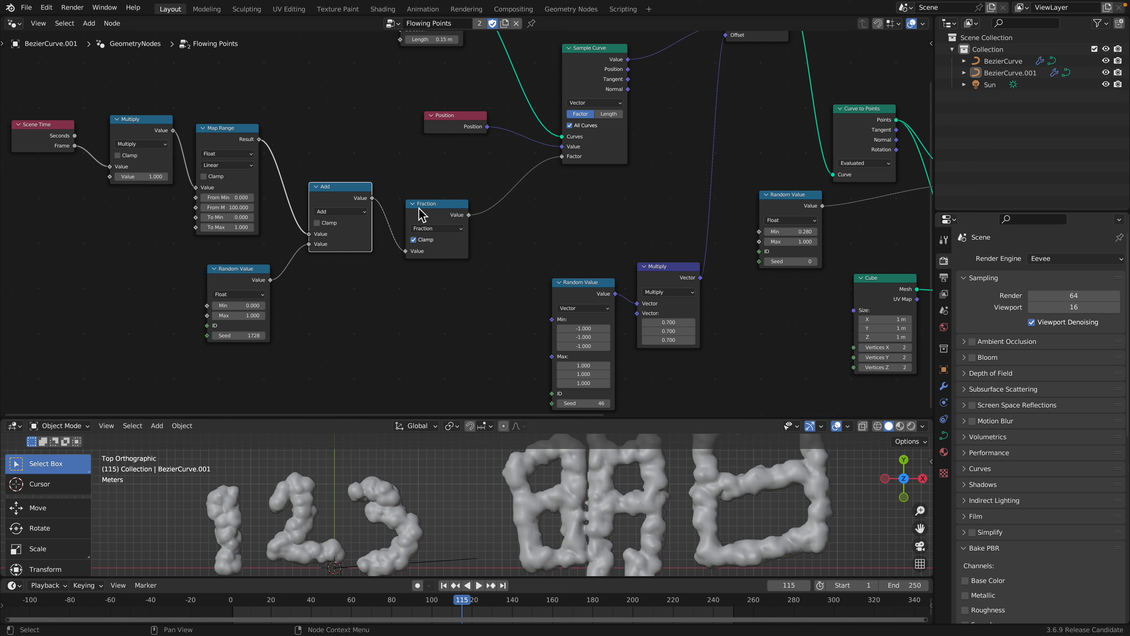
pyautogui.moveTo(419, 205); pyautogui.dragTo(435, 197)
pyautogui.press('space')
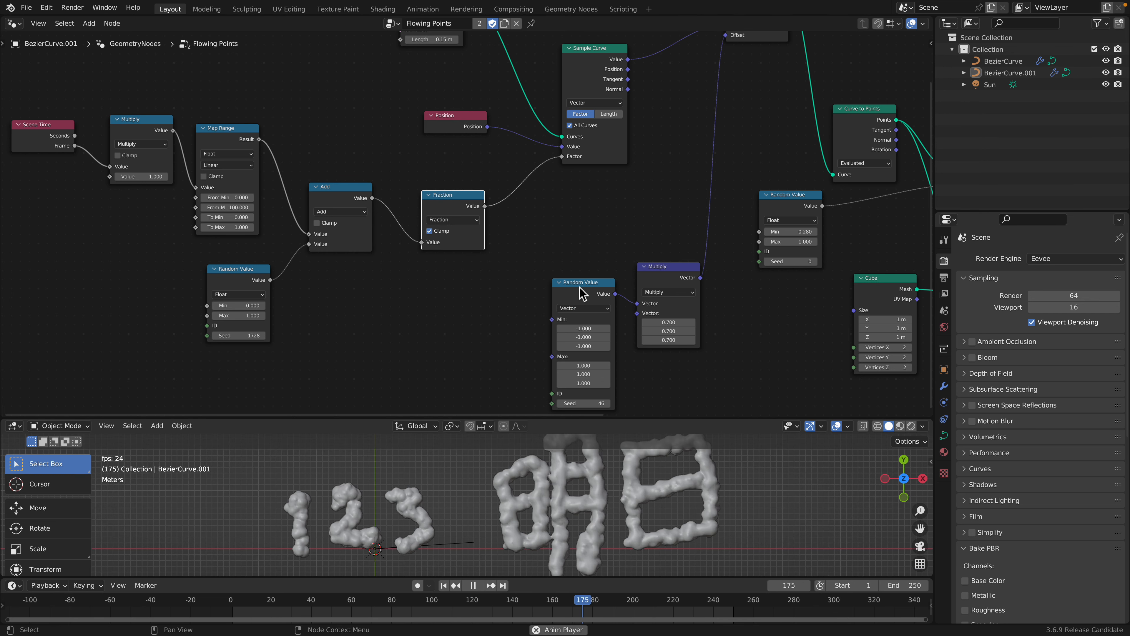
pyautogui.press('space')
# - Shift the vector Random Value and its Multiply node upward, and nudge the Set Position node they feed
pyautogui.moveTo(596, 278); pyautogui.dragTo(589, 271)
pyautogui.moveTo(656, 268); pyautogui.dragTo(655, 237)
pyautogui.moveTo(765, 90); pyautogui.dragTo(651, 166, button='middle')
pyautogui.moveTo(664, 113); pyautogui.dragTo(662, 129)
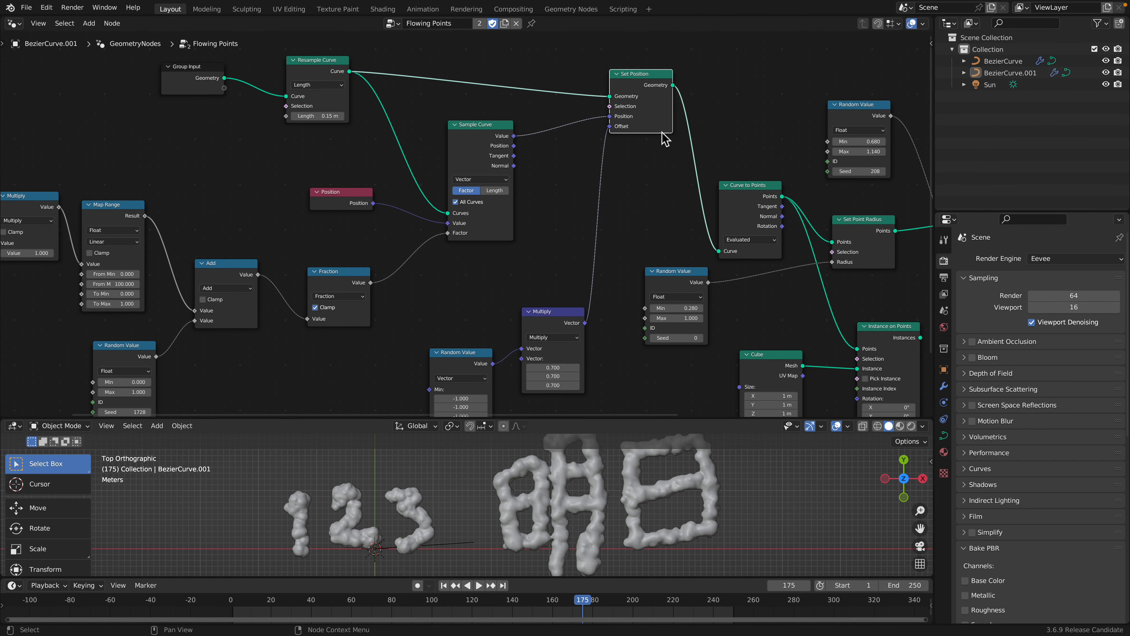
# - Enlarge the 3D viewport, view both animated curves in perspective, and save the file
pyautogui.moveTo(807, 180); pyautogui.dragTo(545, 170, button='middle')
pyautogui.scroll(-5, 568, 156)
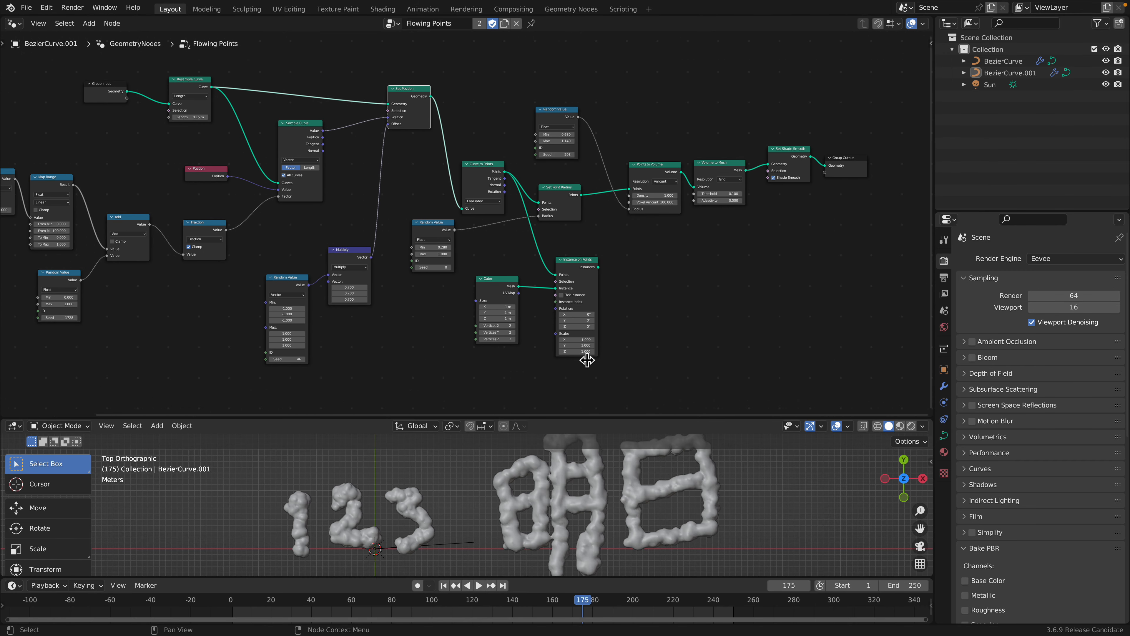
pyautogui.moveTo(585, 420); pyautogui.dragTo(586, 297)
pyautogui.press('space')
pyautogui.moveTo(517, 462); pyautogui.dragTo(512, 397, button='middle')
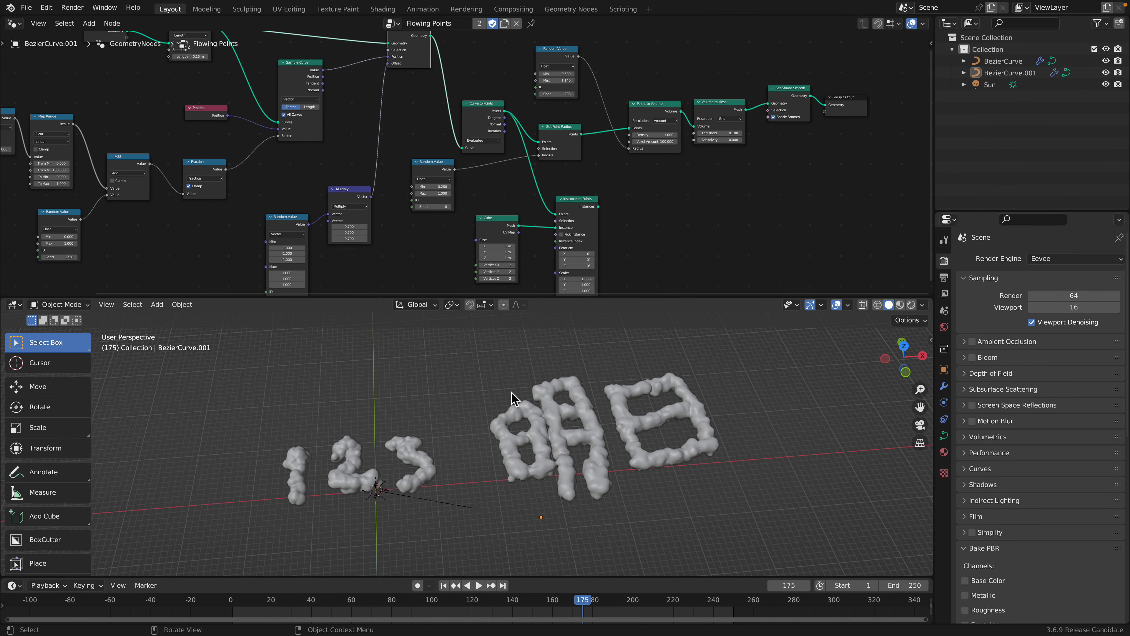
pyautogui.hotkey('ctrl', 's')
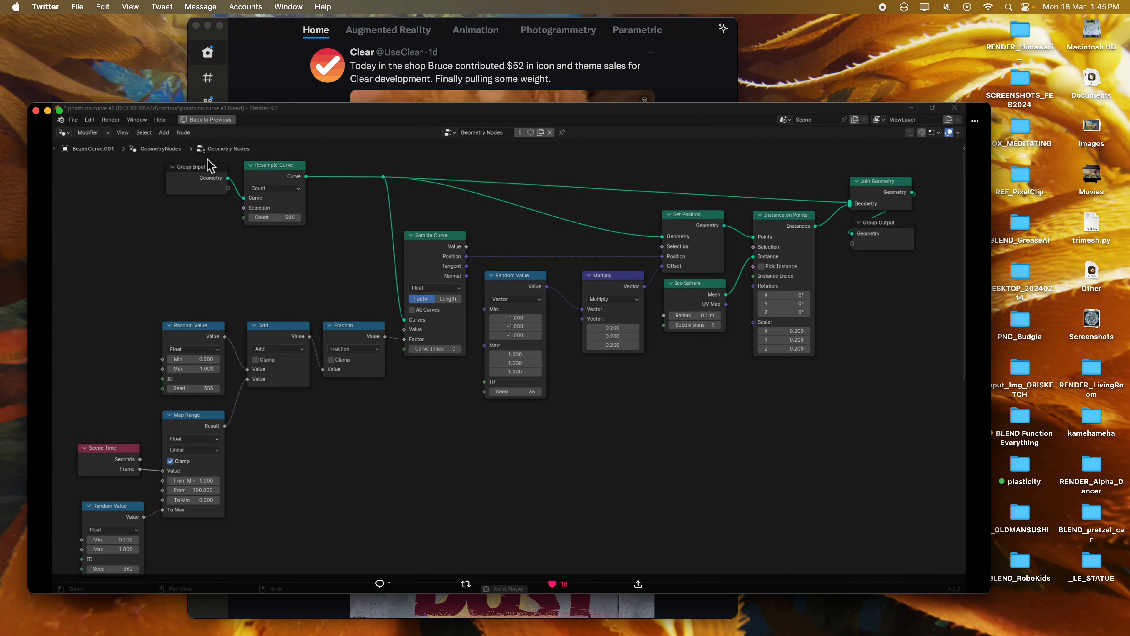
# - Switch to the Twitter app, skim the feed, and bring the reference node tree image to the front
pyautogui.click(281, 78)
pyautogui.scroll(-5, 318, 214)
pyautogui.scroll(5, 320, 230)
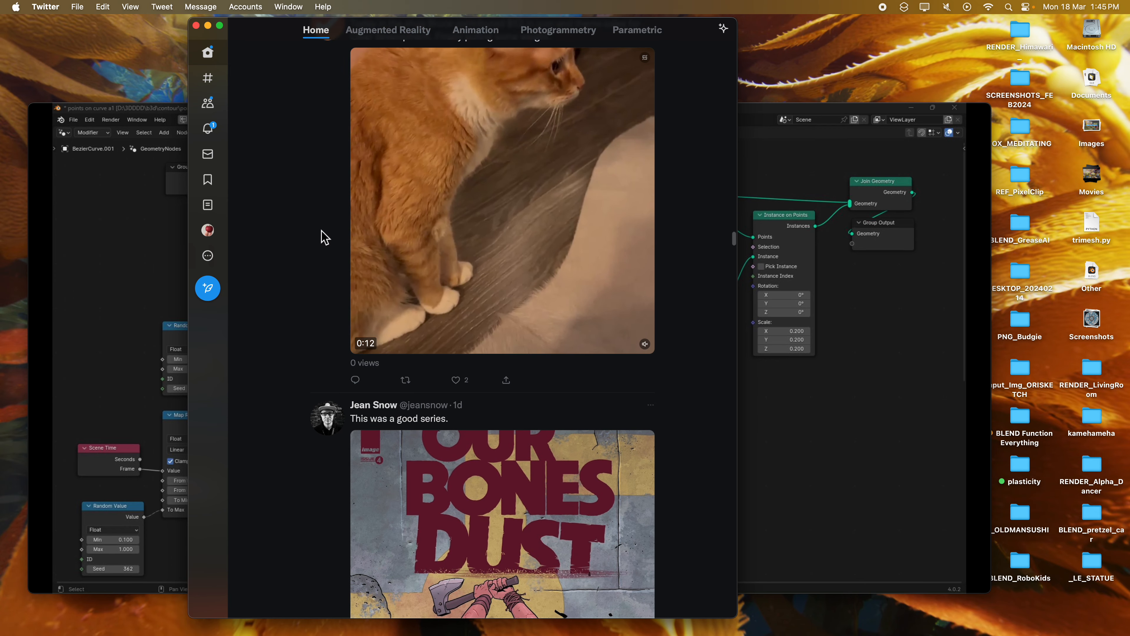
pyautogui.click(790, 130)
pyautogui.moveTo(99, 116); pyautogui.dragTo(189, 144)
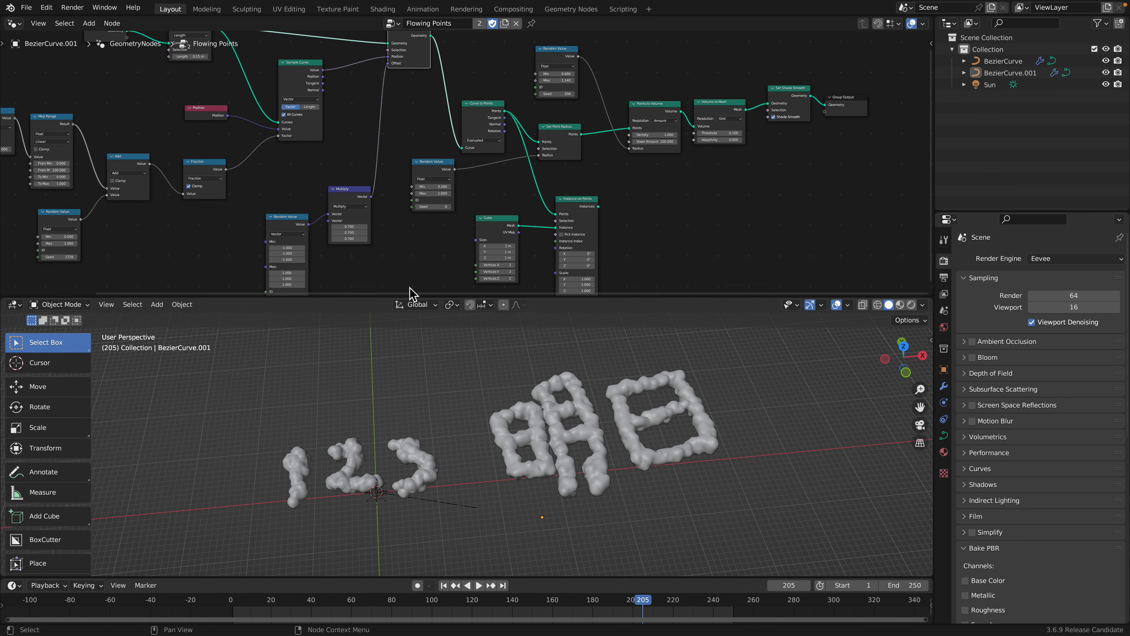
# - Switch back to Blender and review the whole node tree and the animated 123 and 明日 curves from several angles
pyautogui.scroll(-2, 462, 407)
pyautogui.moveTo(445, 384); pyautogui.dragTo(445, 379, button='middle')
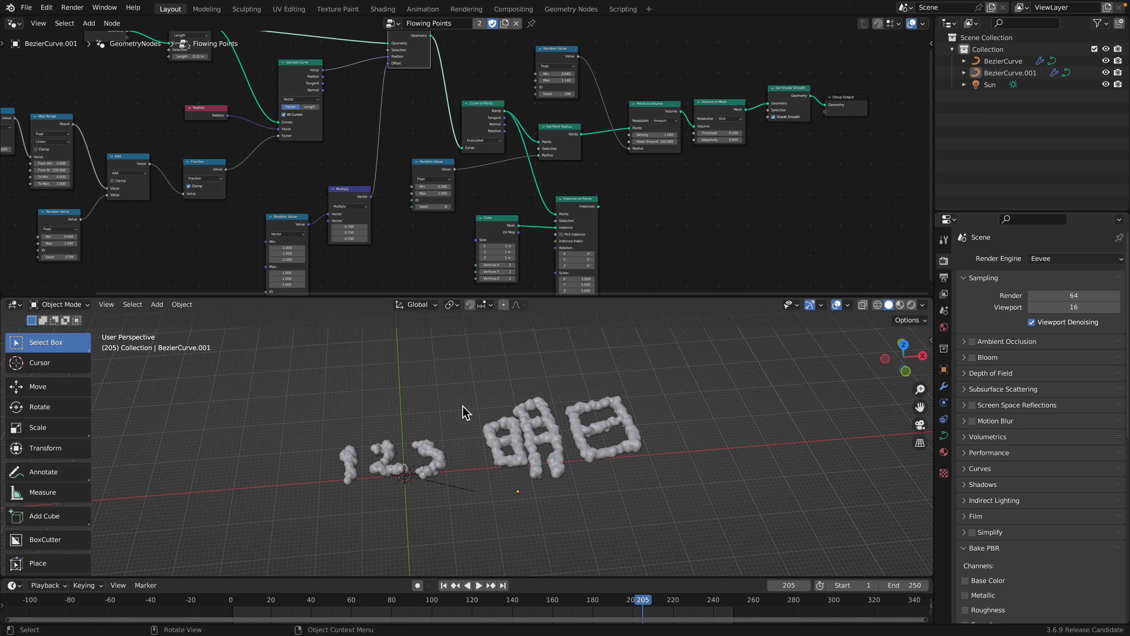
pyautogui.scroll(-3, 414, 241)
pyautogui.moveTo(411, 240); pyautogui.dragTo(436, 241, button='middle')
pyautogui.scroll(1, 451, 151)
pyautogui.moveTo(498, 473); pyautogui.dragTo(494, 492, button='middle')
pyautogui.press('space')
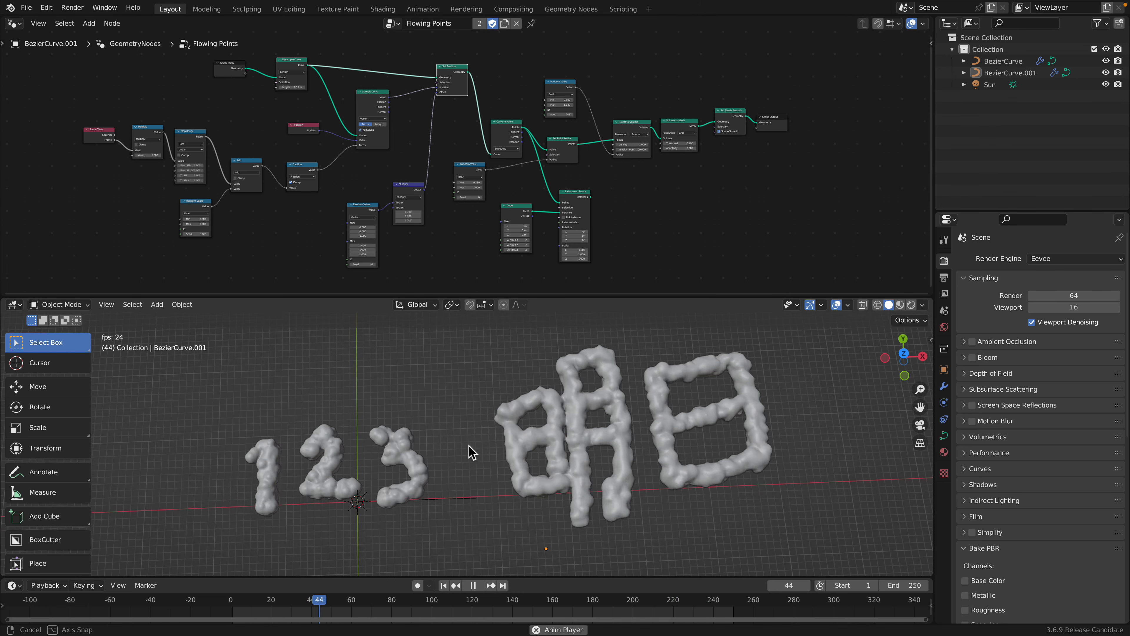
pyautogui.press('space')
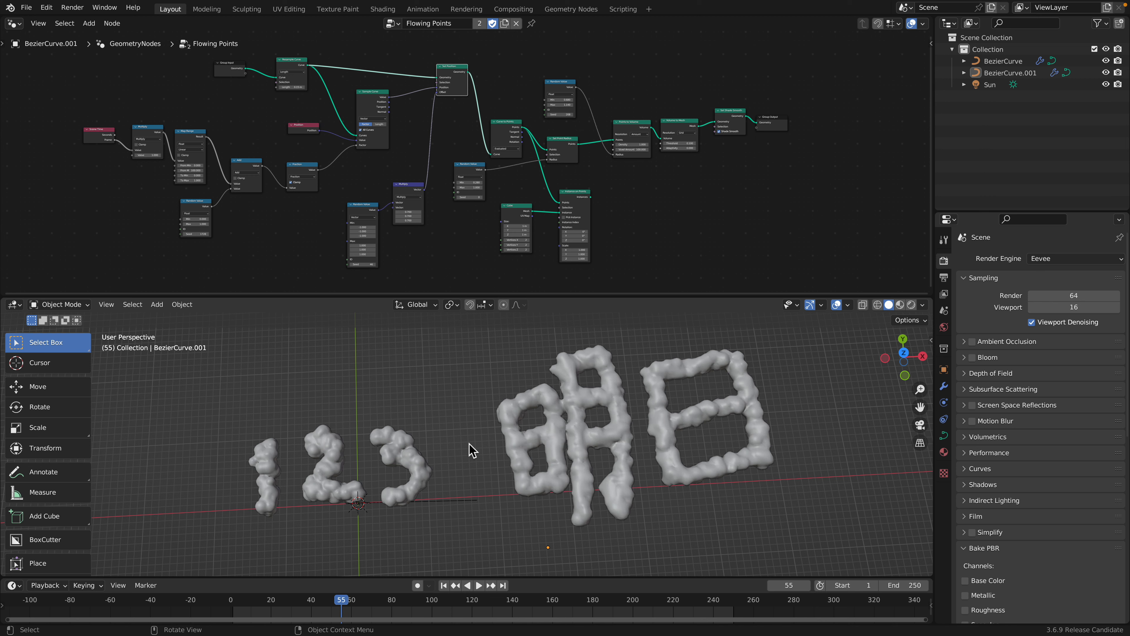
pyautogui.moveTo(474, 452); pyautogui.dragTo(491, 439, button='middle')
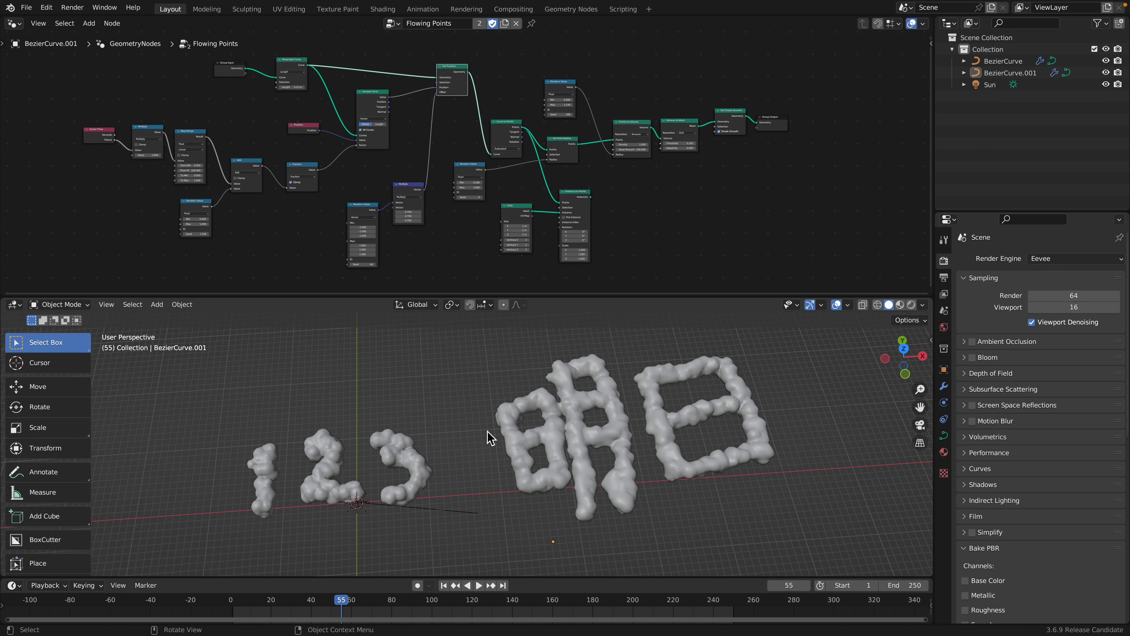